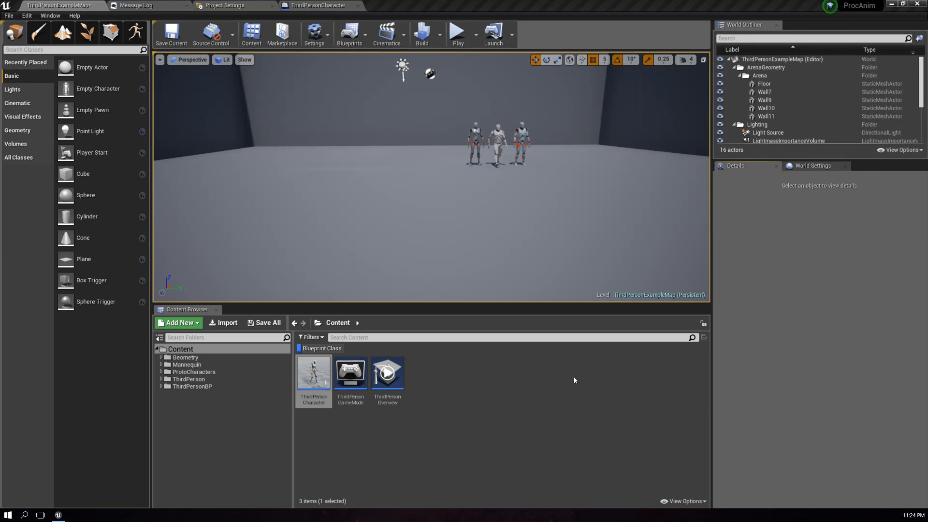
# - Set the animation mode of the middle mannequin, SK_Mannequin2, to Use Animation Asset
pyautogui.moveTo(455, 224); pyautogui.dragTo(450, 217, button='right')
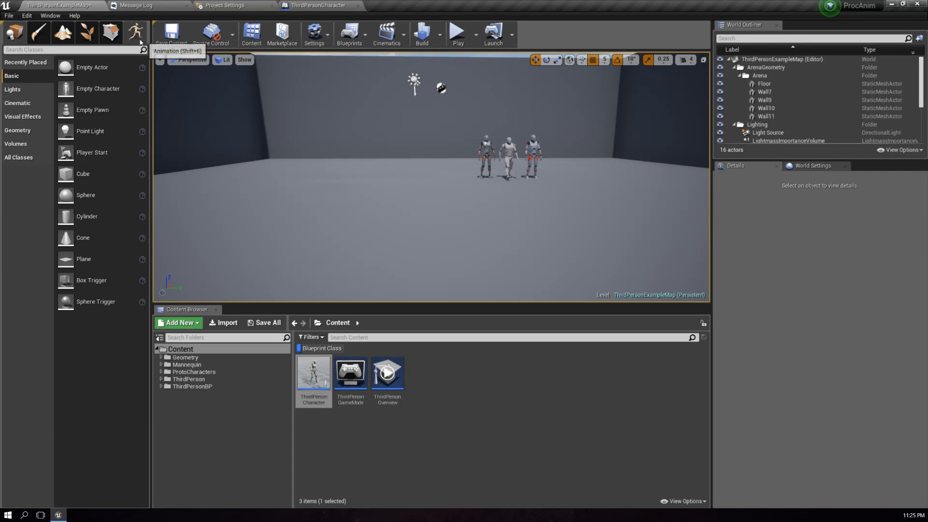
pyautogui.moveTo(508, 245)
pyautogui.mouseDown(button='right')
pyautogui.moveTo(492, 217)
pyautogui.moveTo(536, 242)
pyautogui.moveTo(517, 231)
pyautogui.mouseUp(button='right')
pyautogui.press('w')
pyautogui.click(423, 177)
pyautogui.click(444, 161)
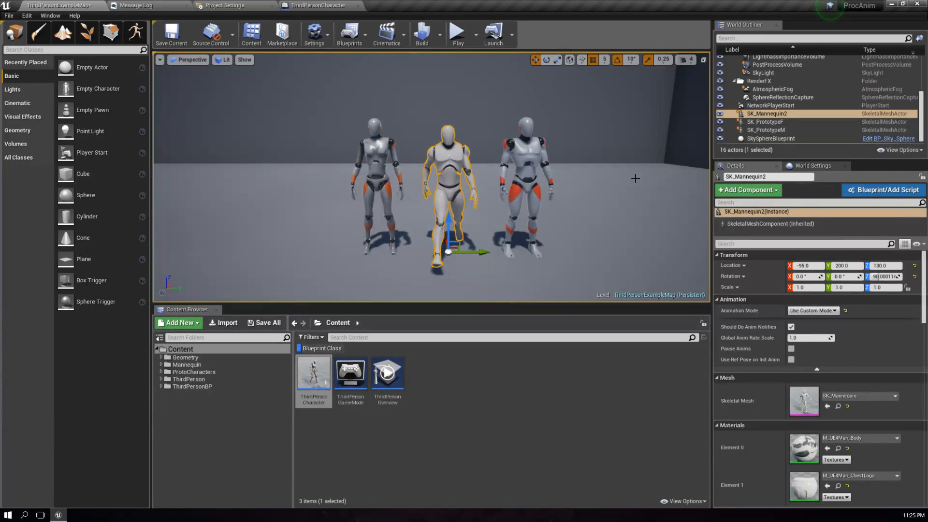
pyautogui.click(822, 310)
pyautogui.click(825, 324)
pyautogui.click(835, 328)
pyautogui.moveTo(580, 222); pyautogui.dragTo(585, 230, button='right')
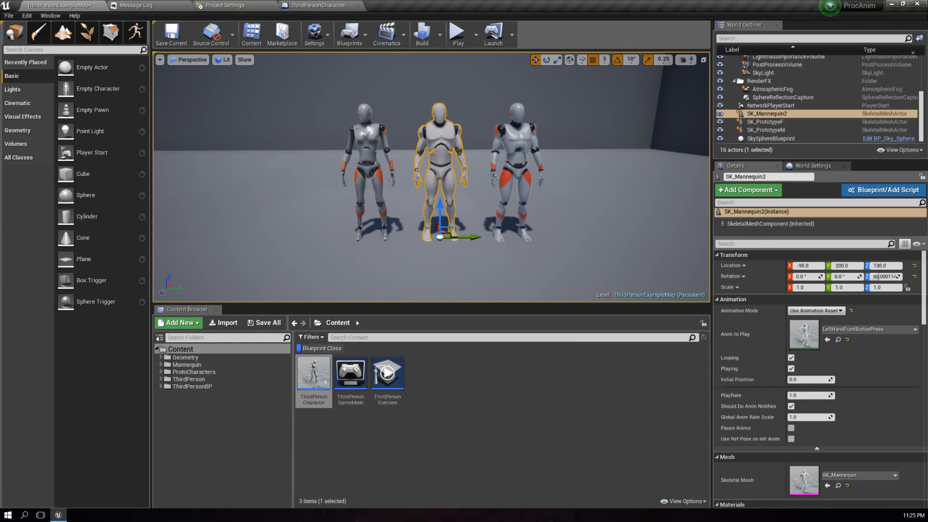
# - Play the level in the editor, run the character over to the three mannequins to examine them, and end the session
pyautogui.click(458, 33)
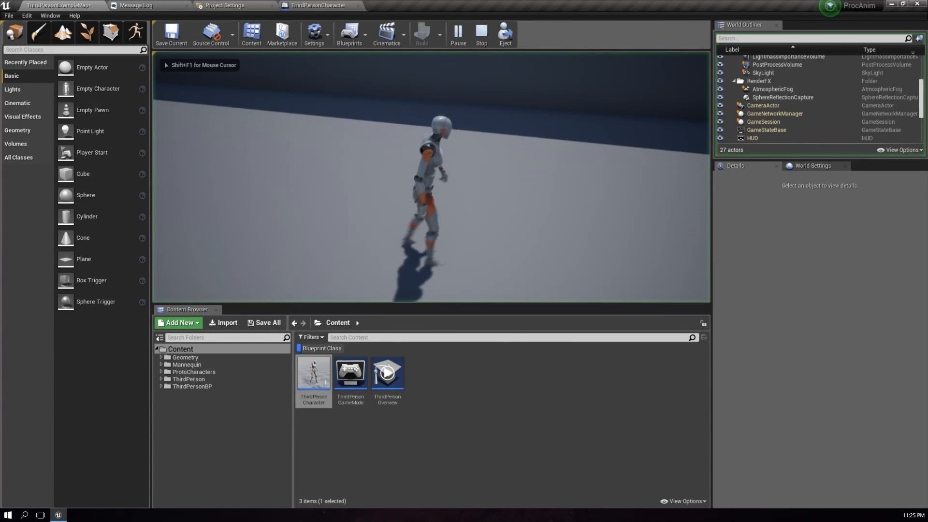
pyautogui.press('w')
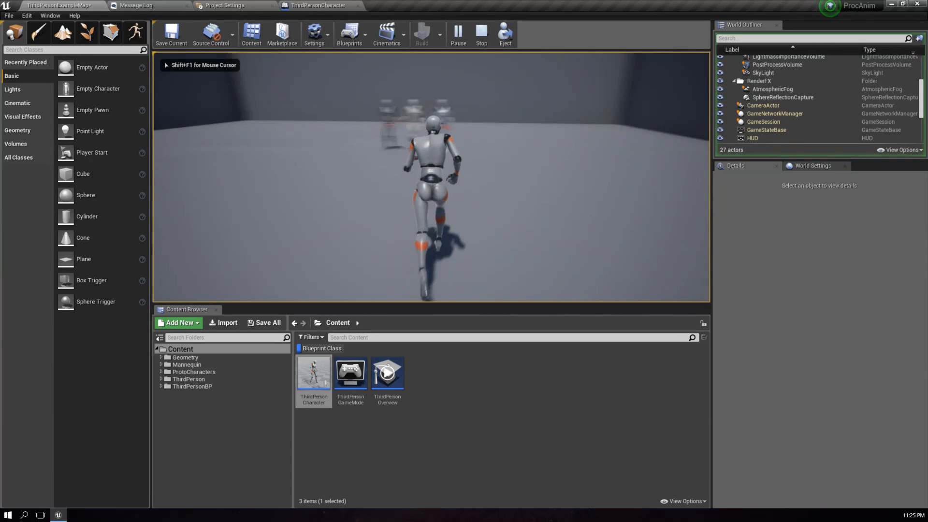
pyautogui.press('a')
pyautogui.press('a')
pyautogui.press('w')
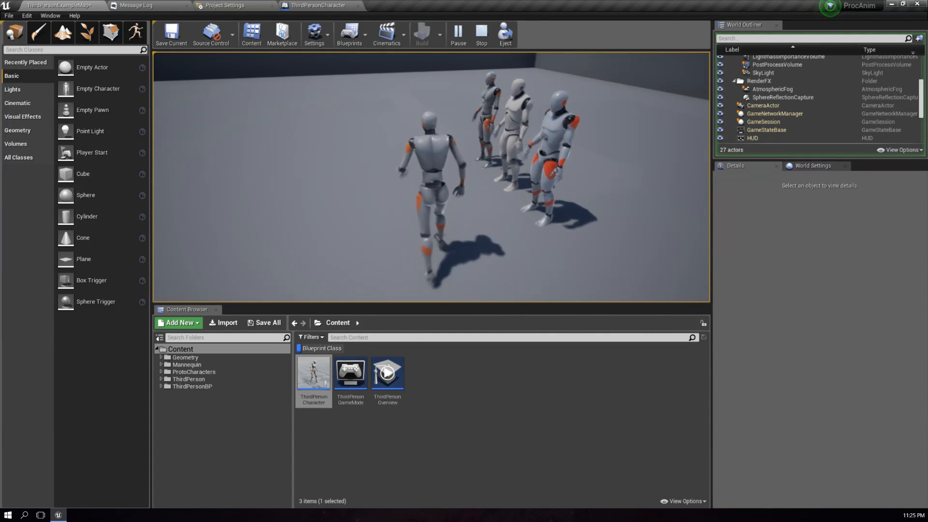
pyautogui.press('w')
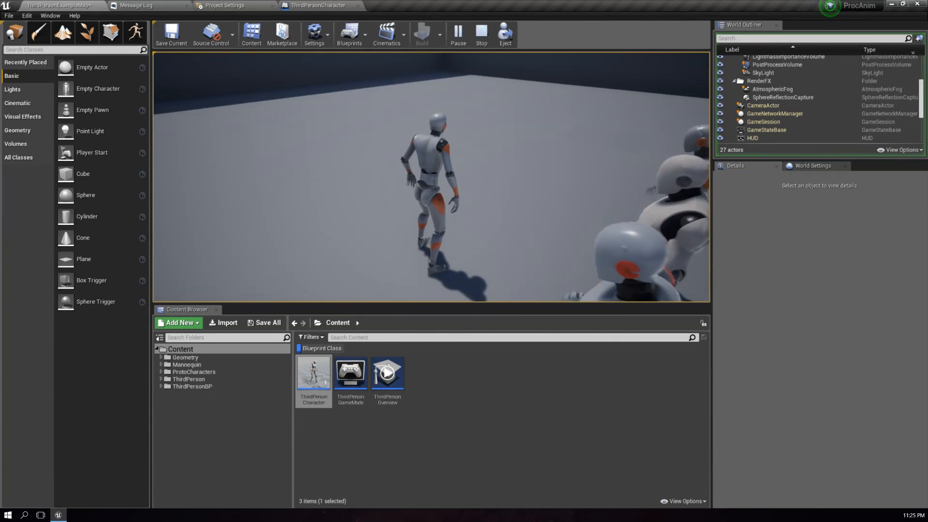
pyautogui.press('Escape')
pyautogui.press('f')
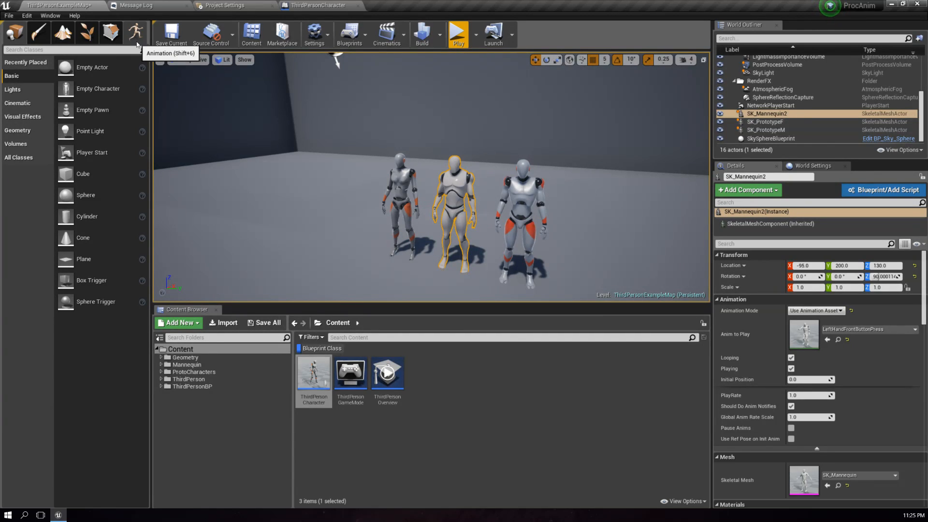
# - Search the plugins list for "control" and check whether the Control Rig plugin is enabled
pyautogui.click(28, 15)
pyautogui.click(49, 156)
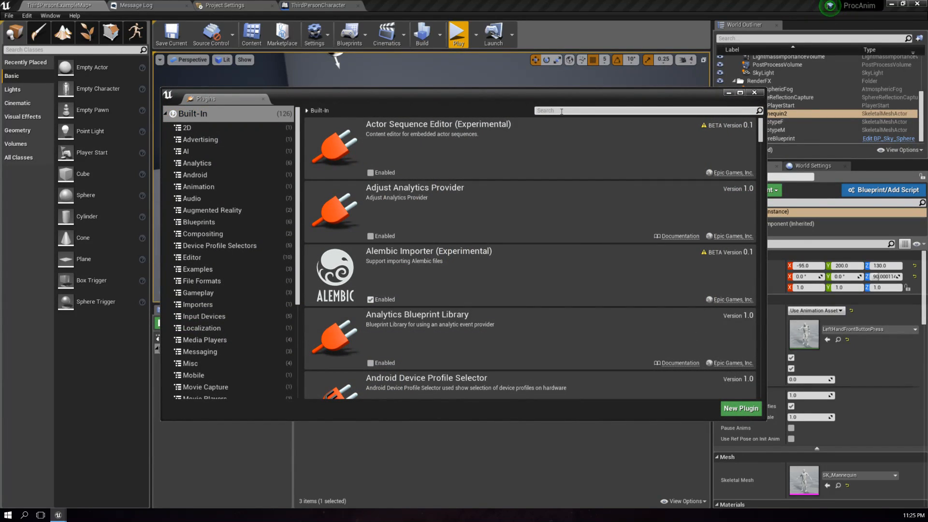
pyautogui.write('CON')
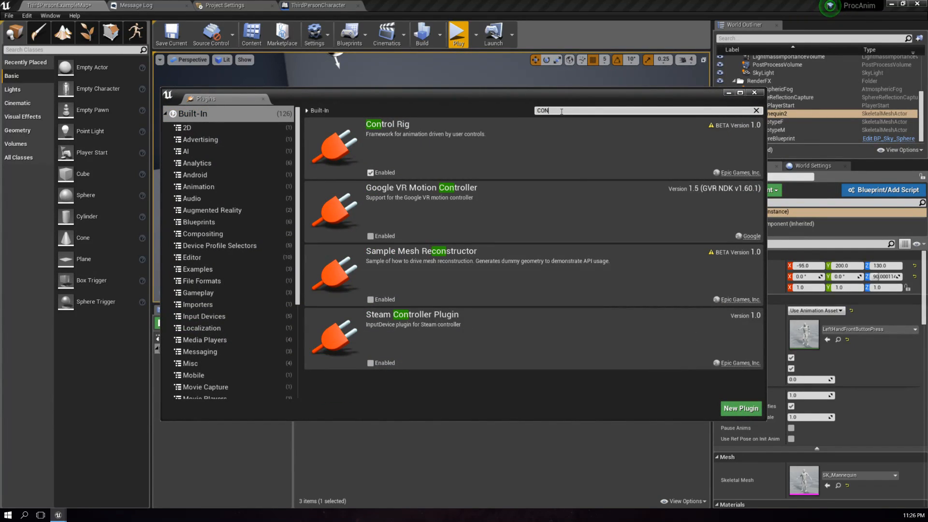
pyautogui.press('BackSpace')
pyautogui.press('BackSpace')
pyautogui.press('BackSpace')
pyautogui.write('control')
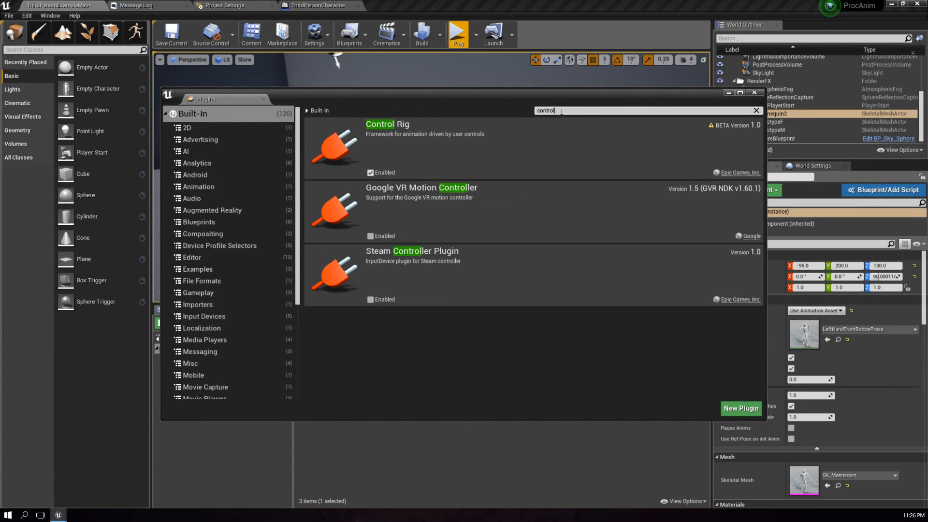
pyautogui.click(445, 150)
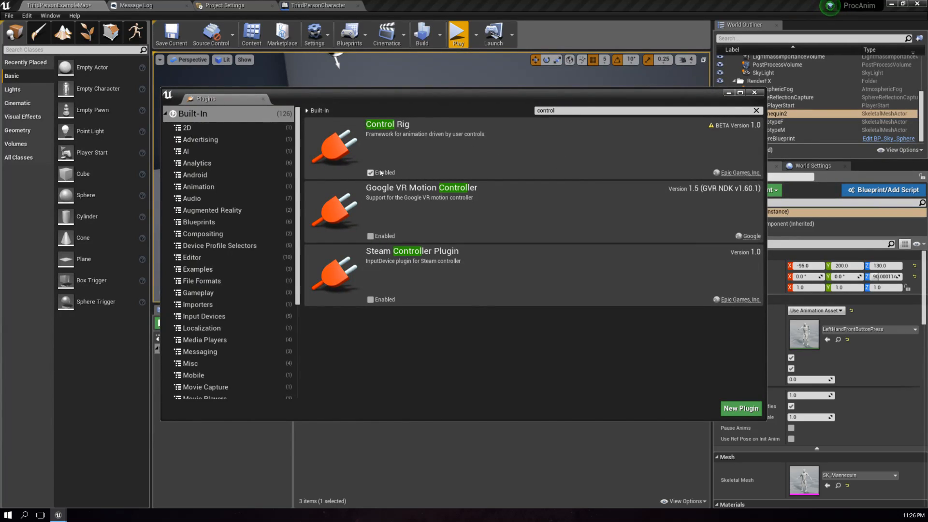
pyautogui.click(754, 91)
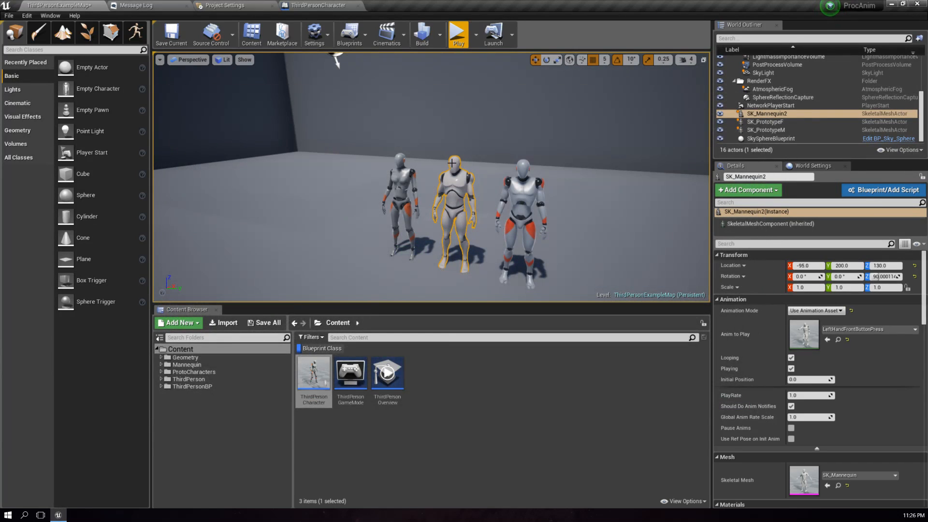
# - Remove the Blueprint Class filter from the Content Browser so all content is listed
pyautogui.press('s')
pyautogui.moveTo(308, 199); pyautogui.dragTo(353, 205, button='right')
pyautogui.click(312, 348)
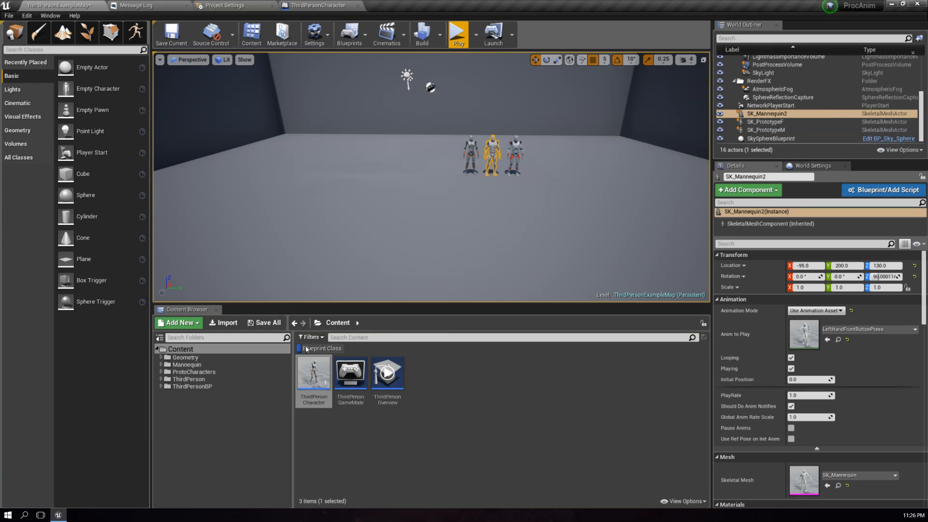
pyautogui.press('s')
pyautogui.moveTo(353, 151); pyautogui.dragTo(365, 126, button='right')
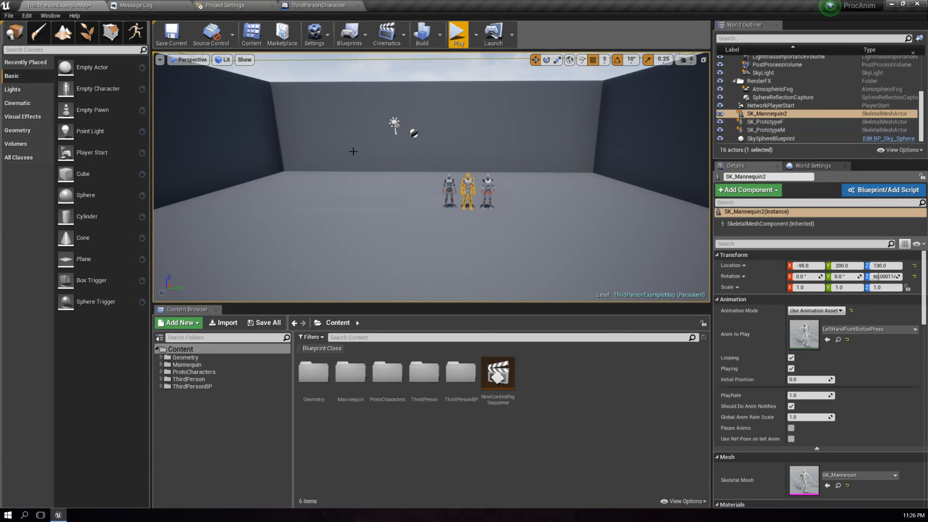
# - Locate the SK_Mannequin skeletal mesh asset, place it on the level's open floor, and focus on it
pyautogui.click(838, 485)
pyautogui.moveTo(315, 373); pyautogui.dragTo(388, 244)
pyautogui.press('f')
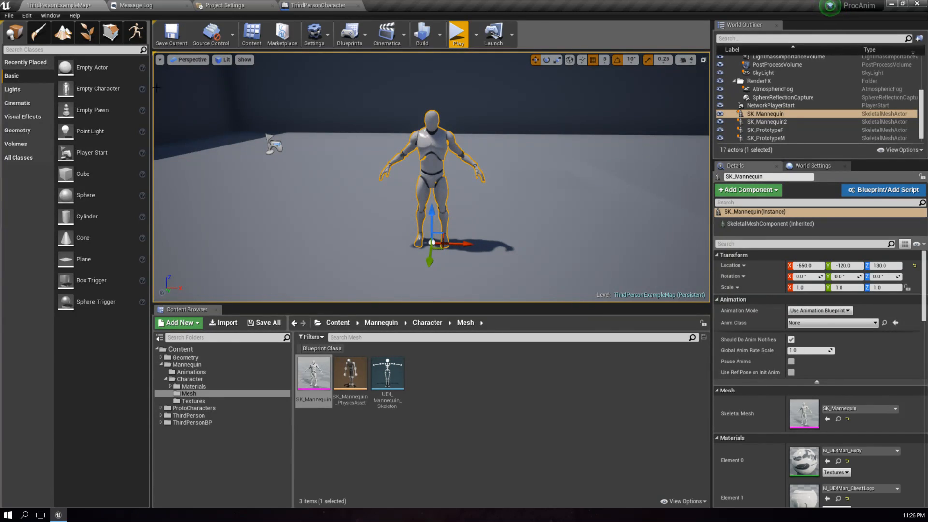
# - In Animation mode, create a new ControlRig Sequence named Mannequin_Punch_ControlRigSequence in the Mannequin/Animations folder
pyautogui.click(130, 40)
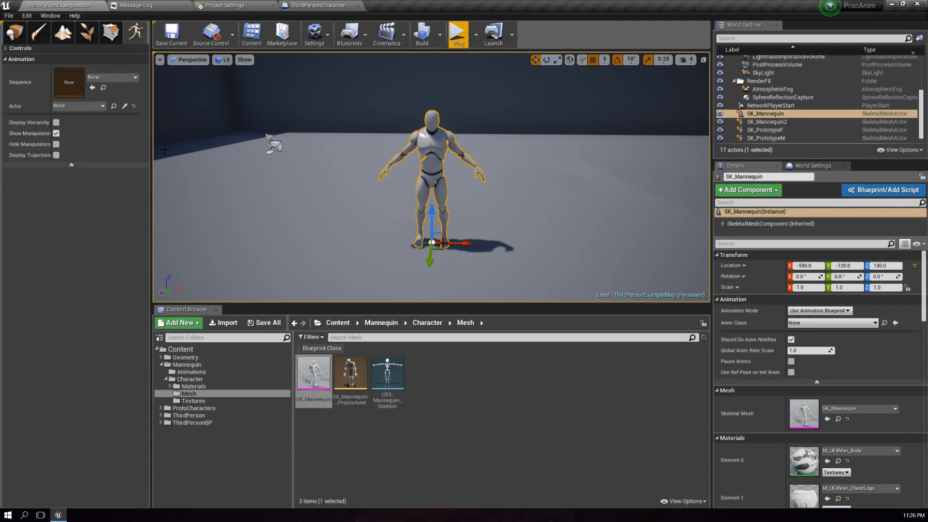
pyautogui.click(104, 79)
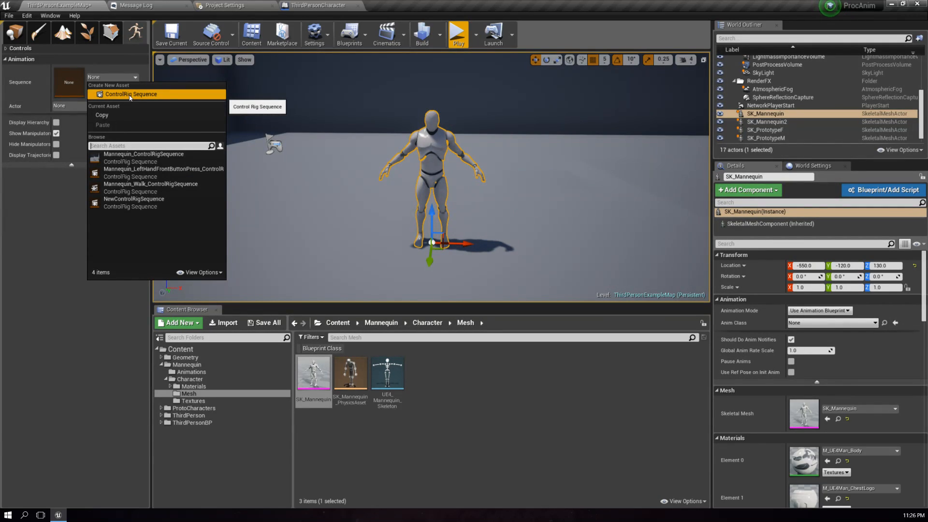
pyautogui.click(130, 95)
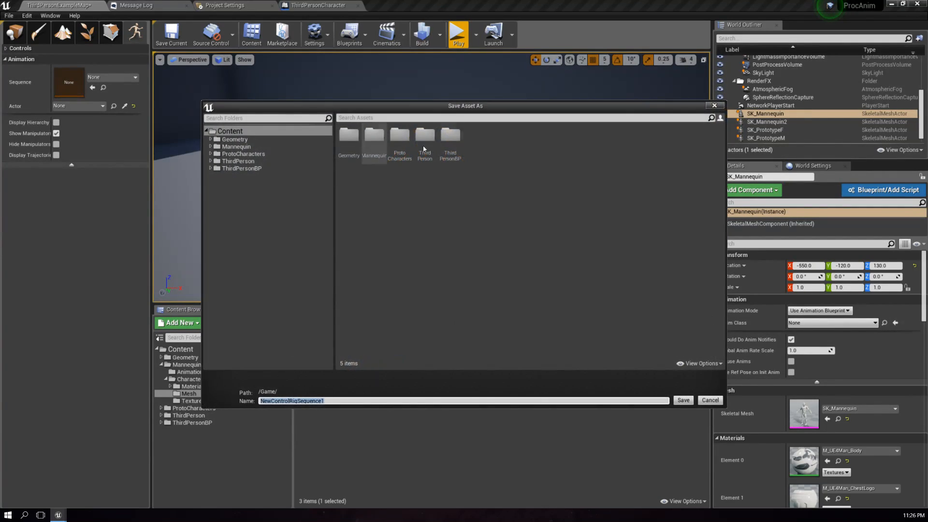
pyautogui.doubleClick(385, 146)
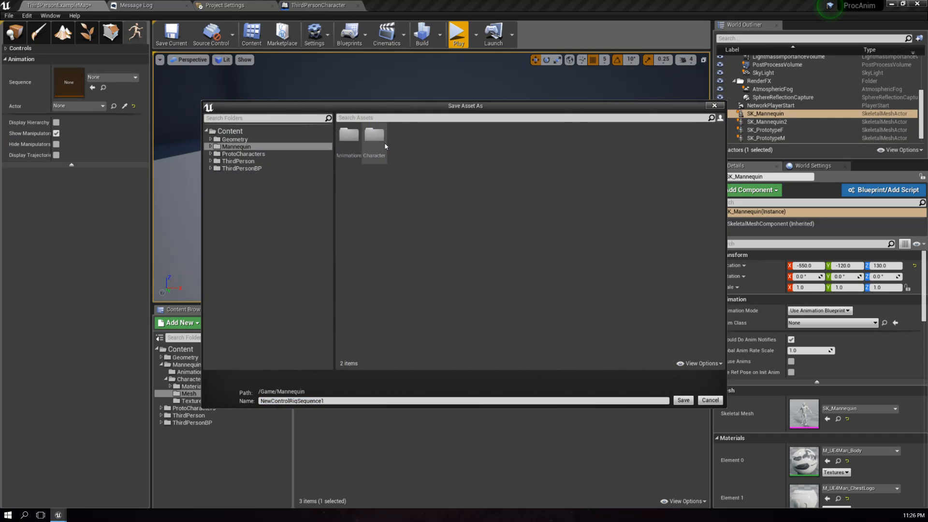
pyautogui.doubleClick(349, 135)
pyautogui.click(351, 400)
pyautogui.click(350, 399)
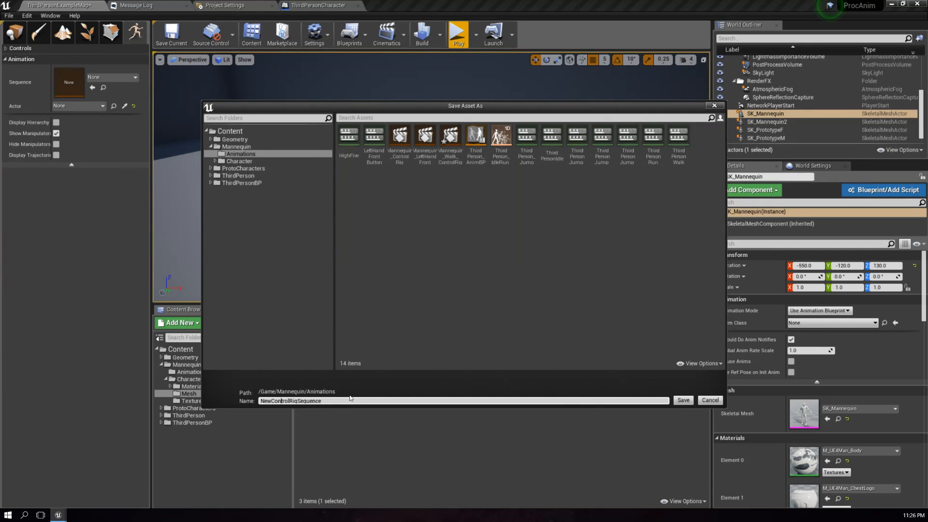
pyautogui.press('BackSpace')
pyautogui.press('BackSpace')
pyautogui.press('BackSpace')
pyautogui.write('Punch_Mannequin_')
pyautogui.press('Return')
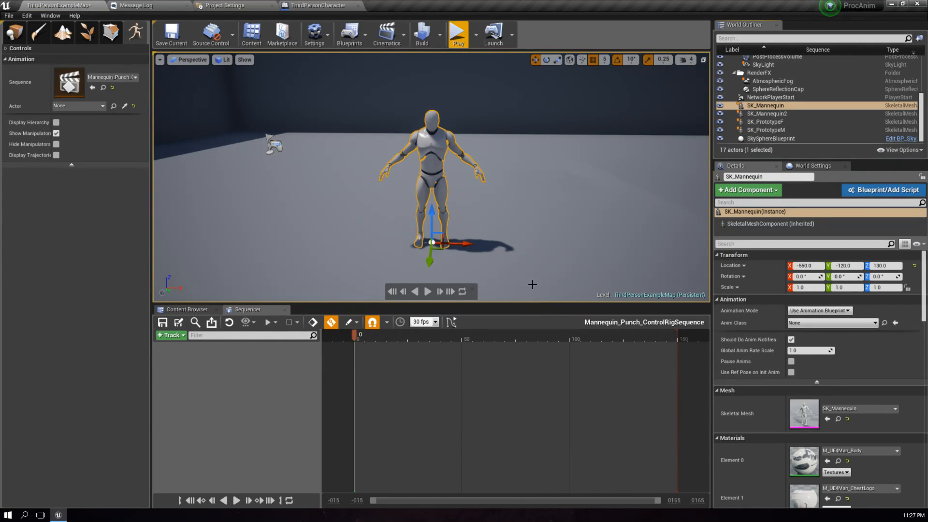
# - Undock the Sequencer into a maximized window and dock it back beside the Content Browser
pyautogui.moveTo(248, 309); pyautogui.dragTo(457, 198)
pyautogui.doubleClick(521, 184)
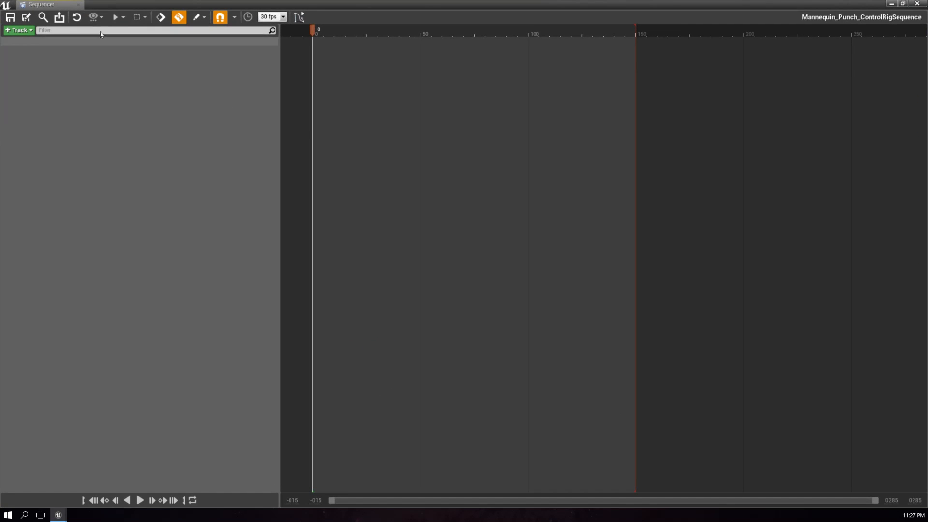
pyautogui.moveTo(69, 4); pyautogui.dragTo(283, 310)
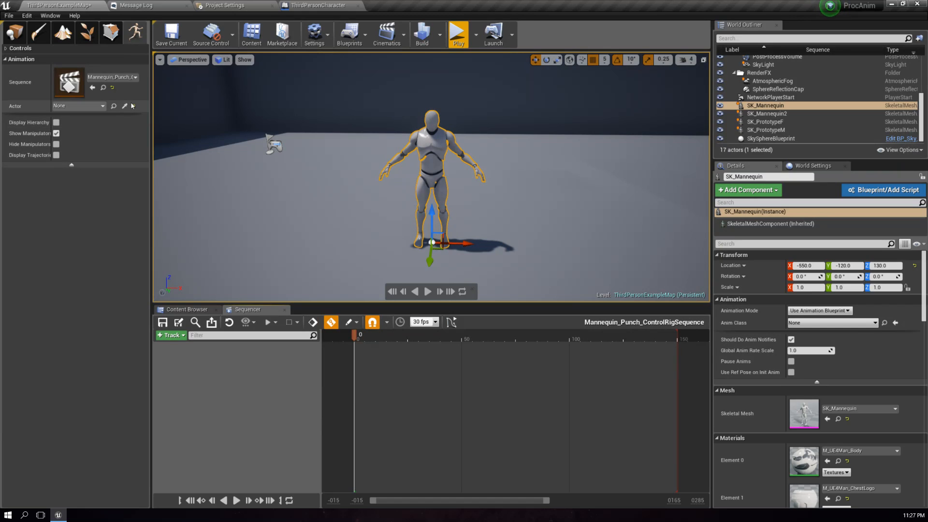
# - Assign the newly placed SK_Mannequin in the level as the actor to animate
pyautogui.click(99, 106)
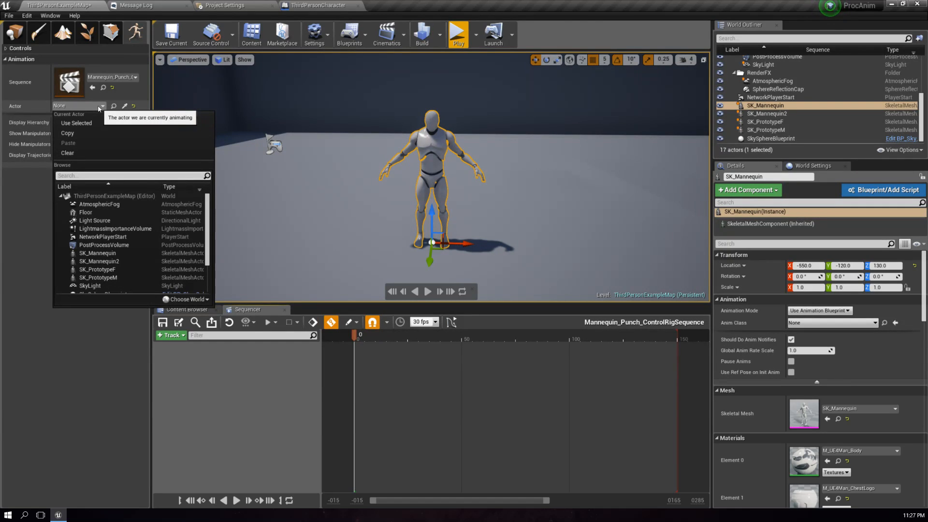
pyautogui.click(125, 106)
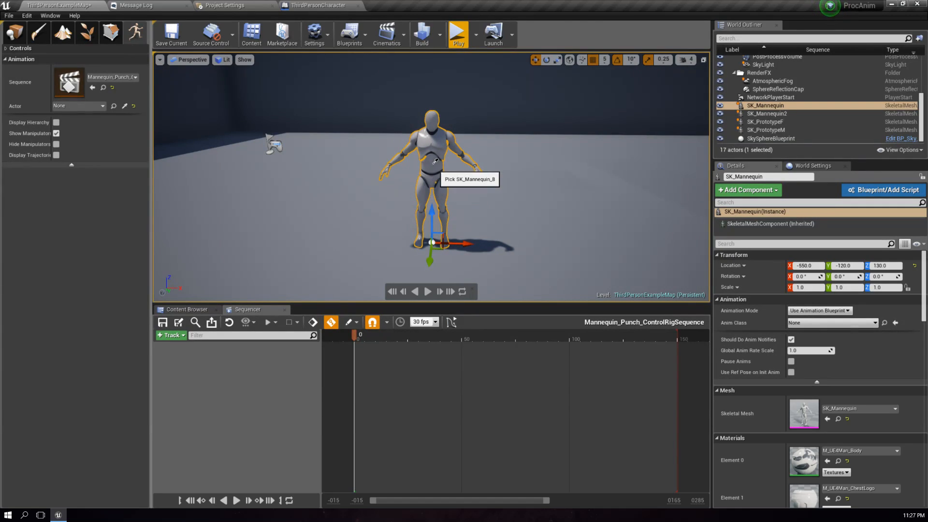
pyautogui.click(435, 161)
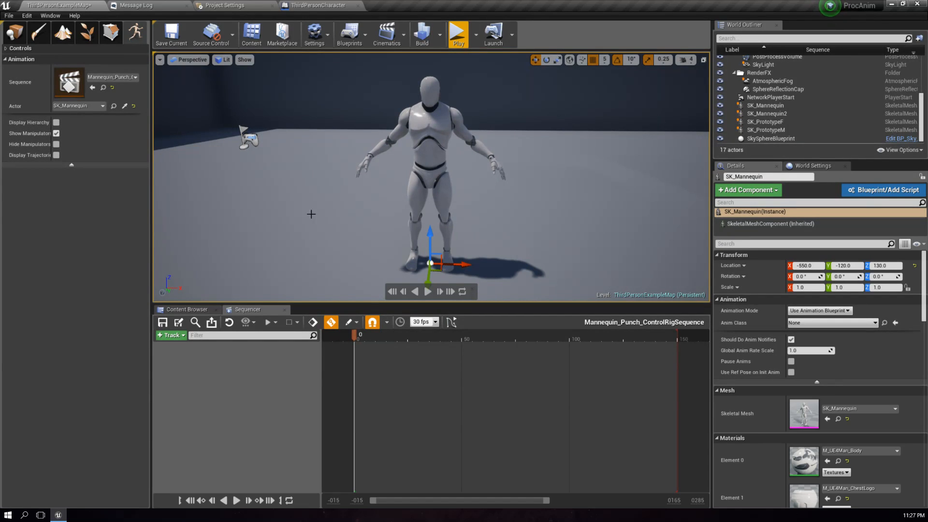
pyautogui.click(21, 59)
pyautogui.click(21, 48)
pyautogui.click(7, 60)
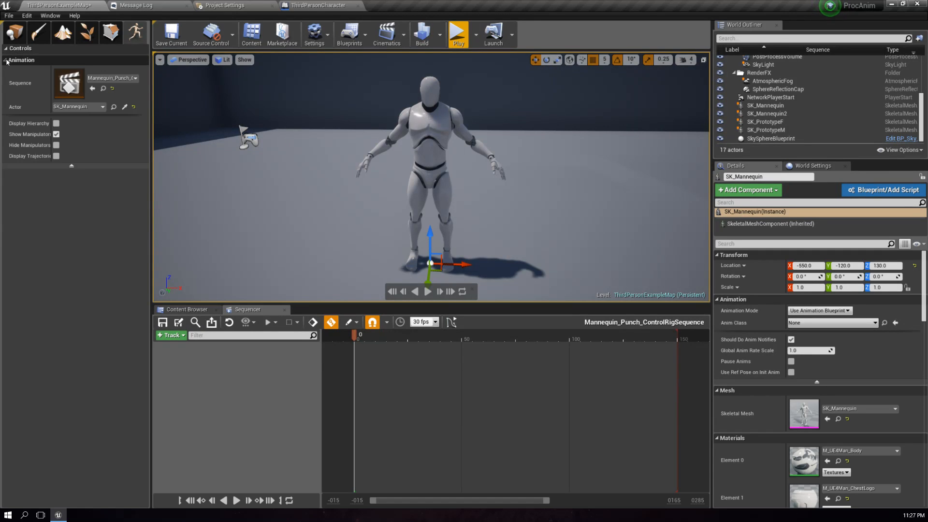
# - Close the Sequencer and reload Mannequin_Punch_ControlRigSequence as the animation sequence
pyautogui.click(285, 311)
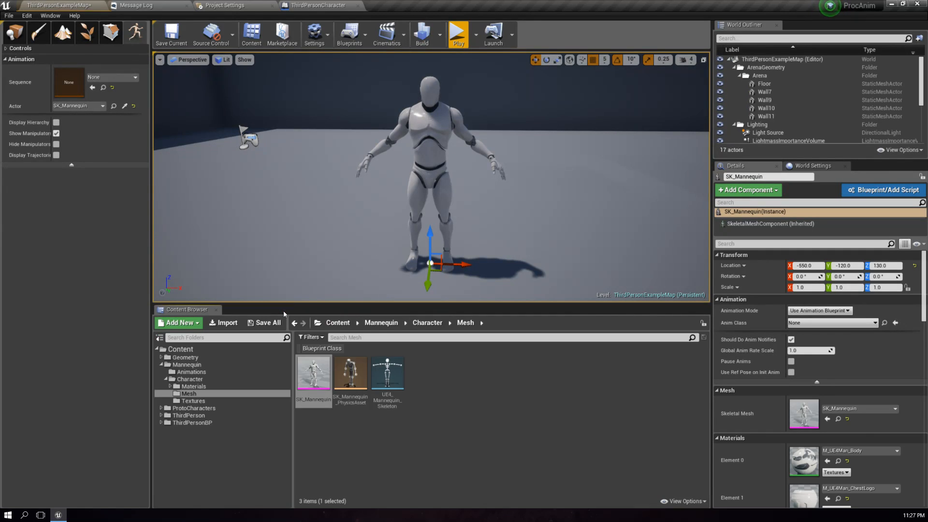
pyautogui.click(94, 76)
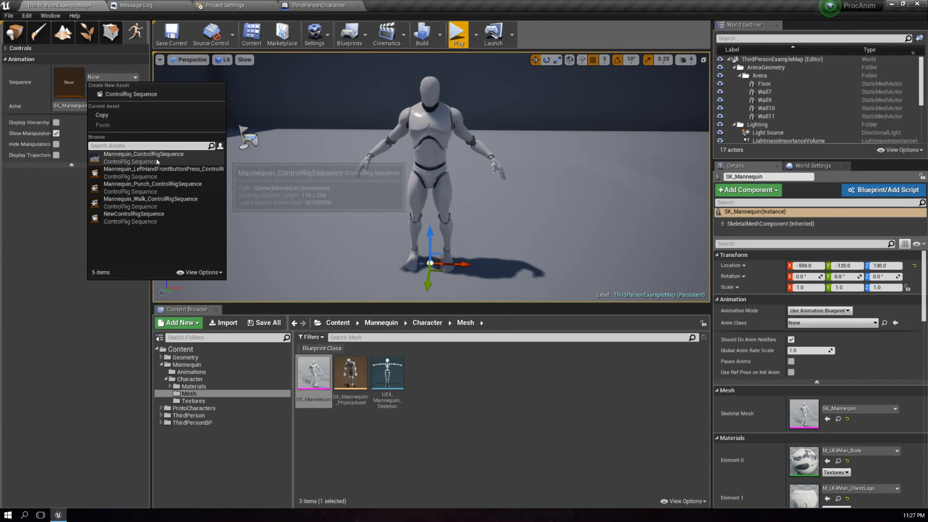
pyautogui.click(148, 187)
# - Save all changes and reset the editor's window layout to the default, confirming the restart
pyautogui.hotkey('ctrl', 'shift', 's')
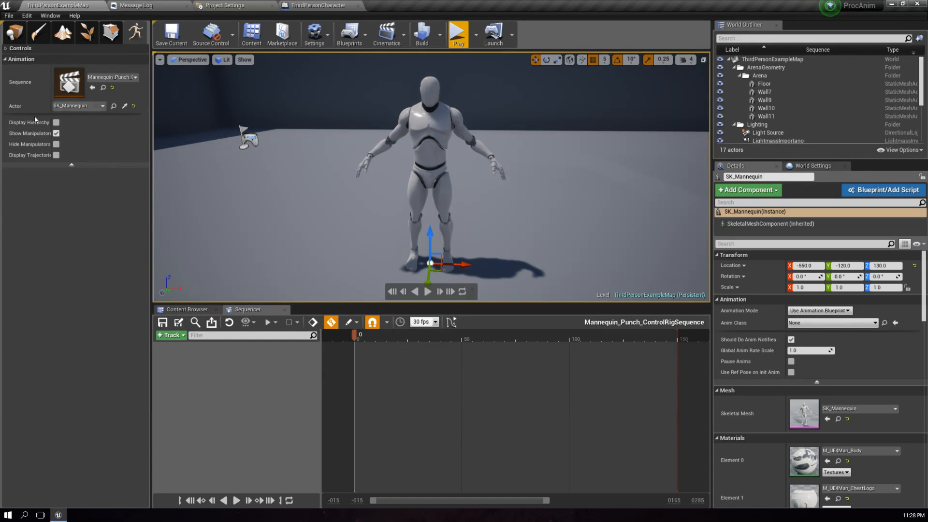
pyautogui.click(8, 16)
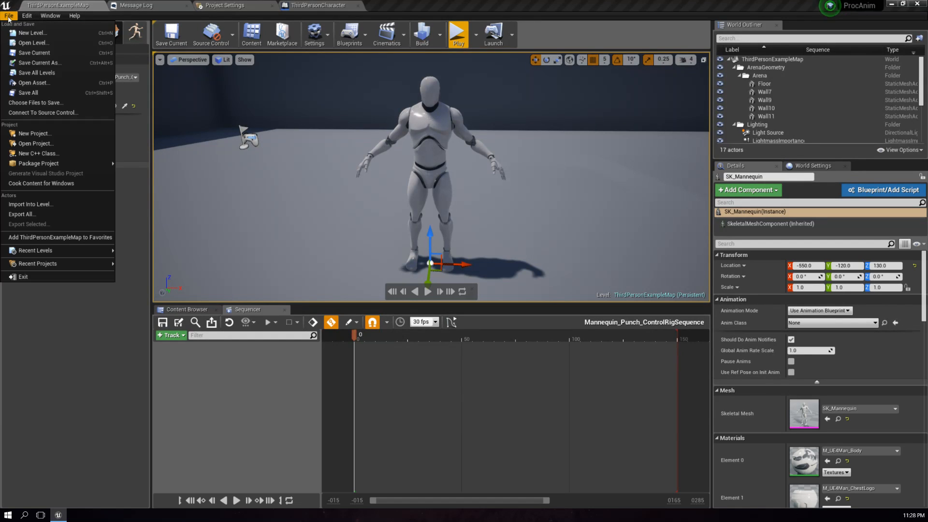
pyautogui.moveTo(58, 250)
pyautogui.moveTo(21, 18)
pyautogui.moveTo(51, 18)
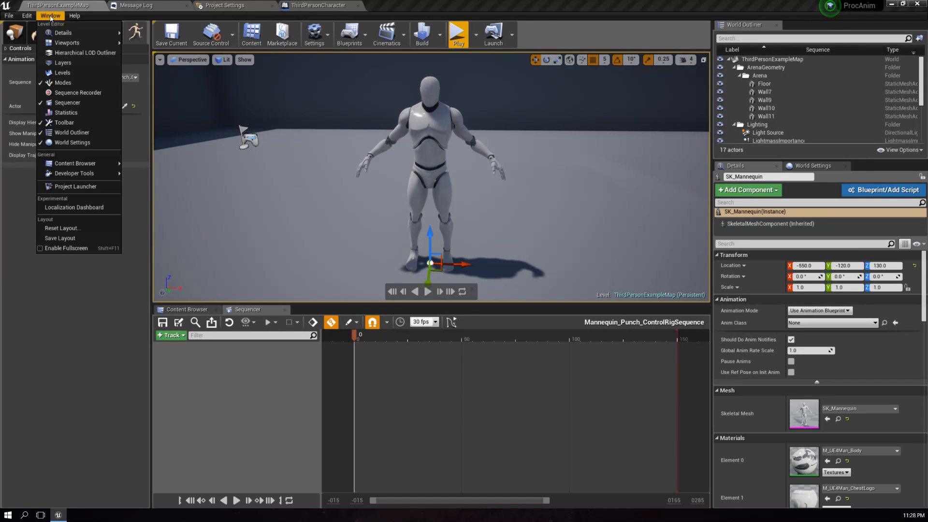
pyautogui.click(61, 229)
pyautogui.click(531, 283)
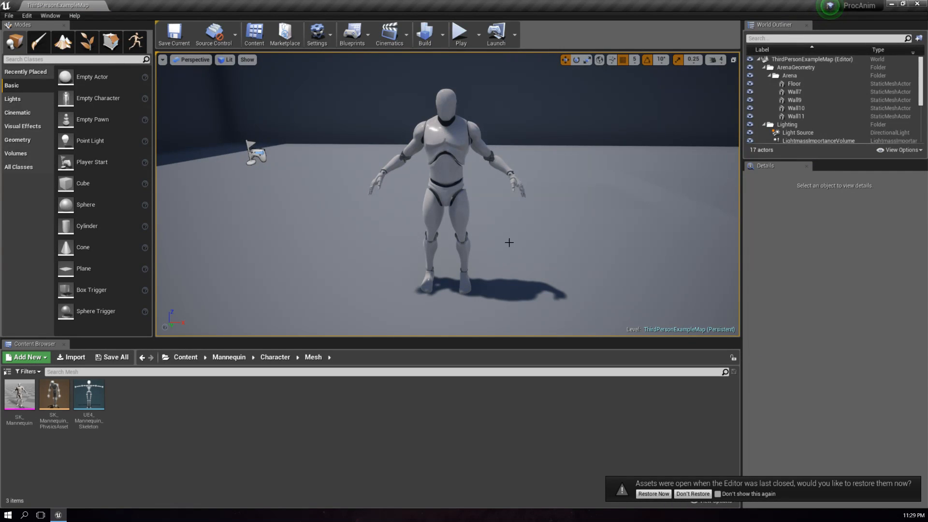
pyautogui.scroll(-5, 494, 201)
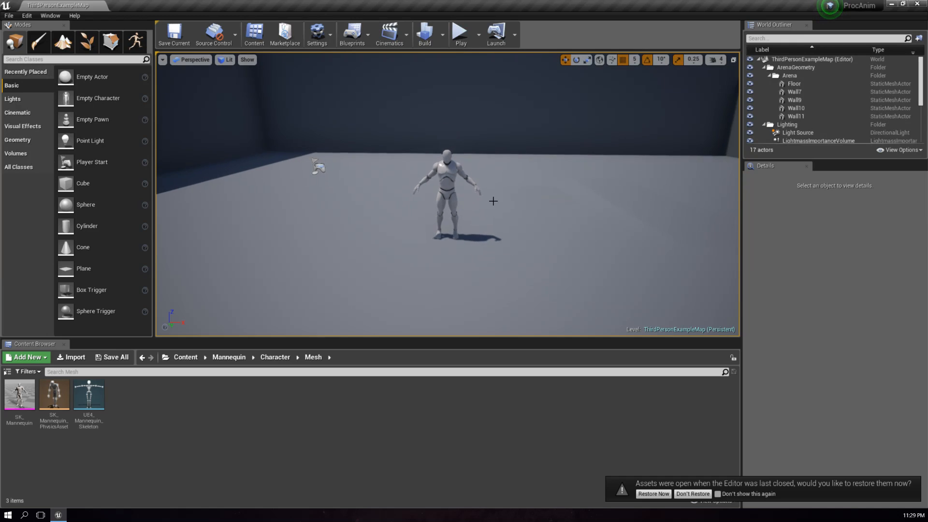
# - Show the Content Browser's folder tree, load Mannequin_Punch_ControlRigSequence in animation mode and dock the Sequencer beside the Content Browser
pyautogui.click(7, 371)
pyautogui.moveTo(411, 255); pyautogui.dragTo(440, 244, button='right')
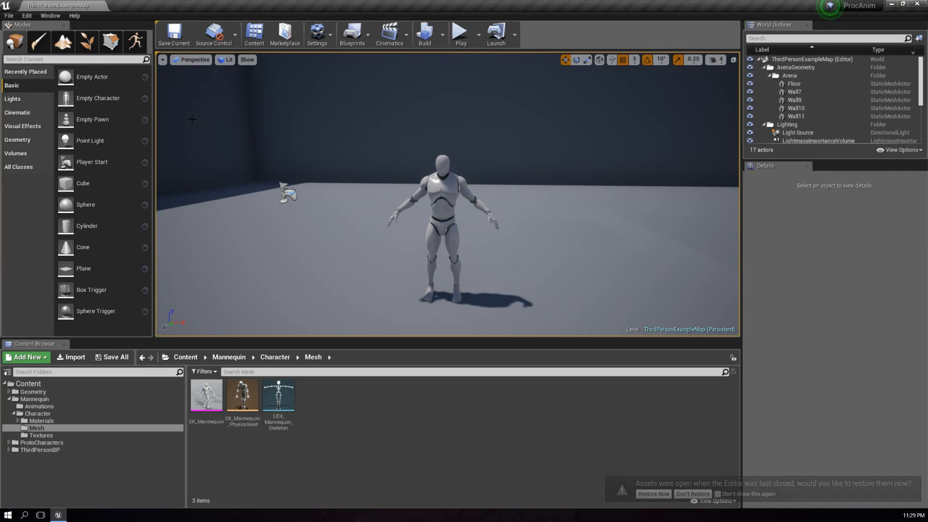
pyautogui.click(135, 43)
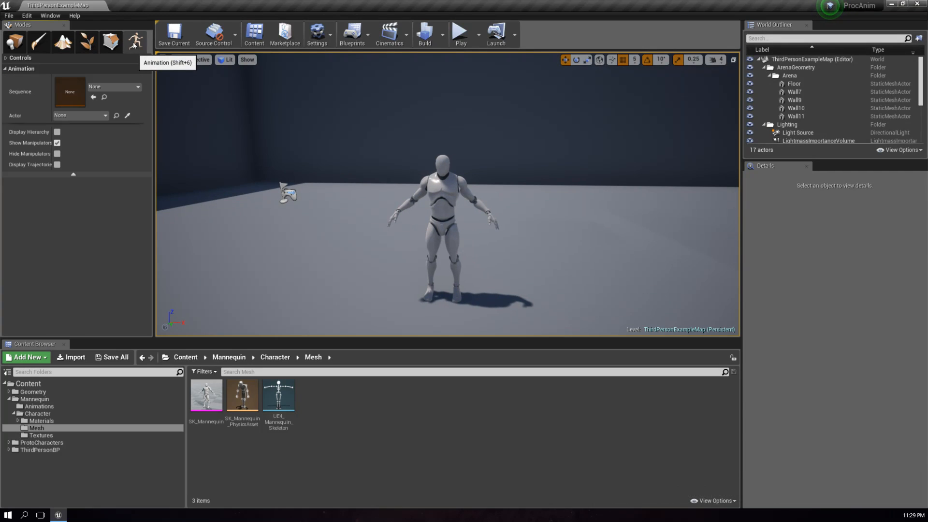
pyautogui.click(112, 86)
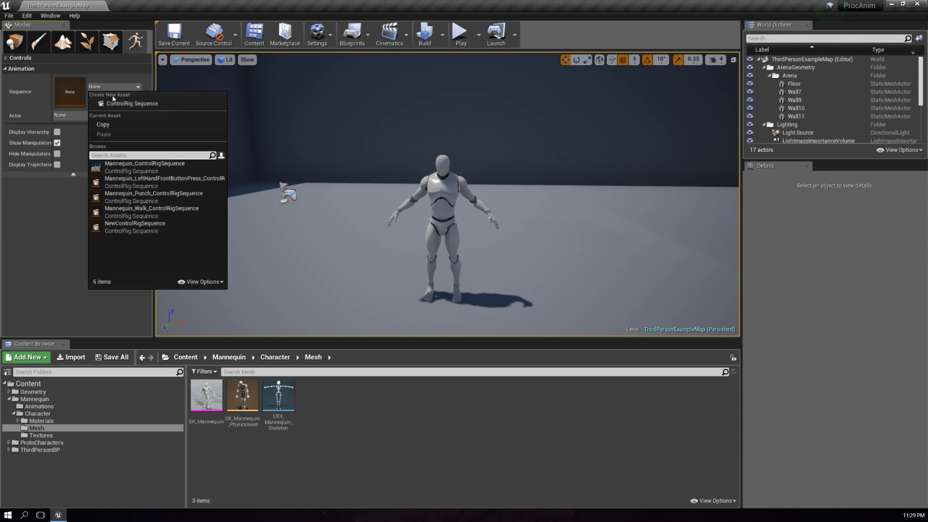
pyautogui.click(140, 197)
pyautogui.moveTo(279, 128); pyautogui.dragTo(187, 346)
# - Assign the SK_Mannequin in the level as the actor to animate
pyautogui.click(79, 115)
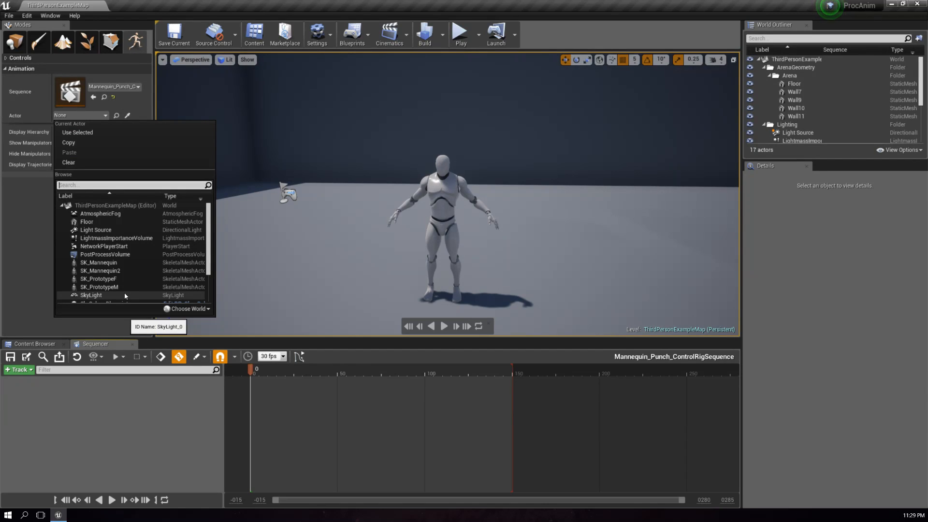
pyautogui.click(434, 179)
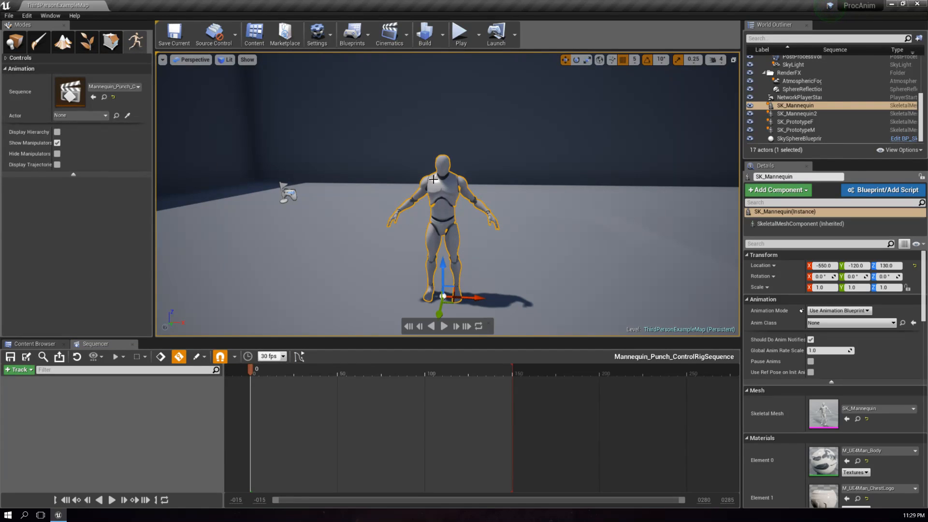
pyautogui.click(79, 115)
pyautogui.click(111, 262)
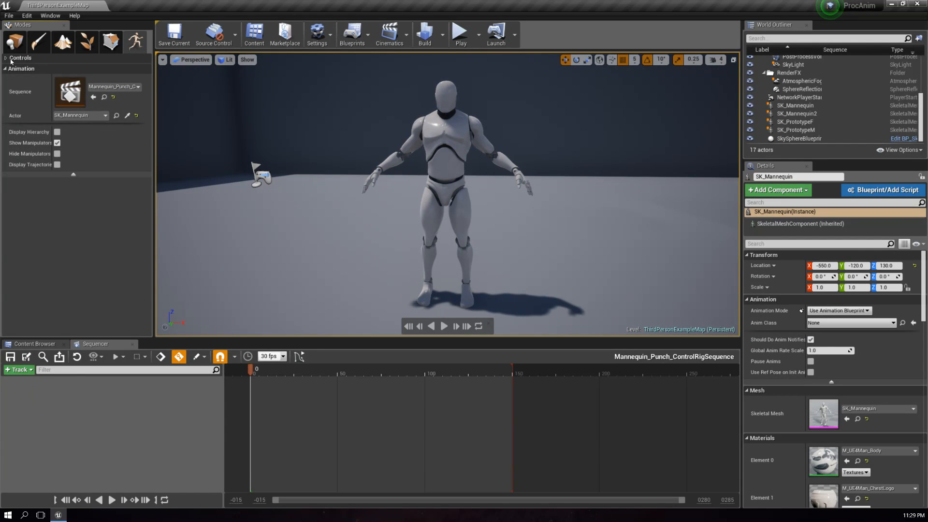
# - Create a new ControlRig Sequence in the Content folder with the default name NewControlRigSequence1
pyautogui.click(105, 90)
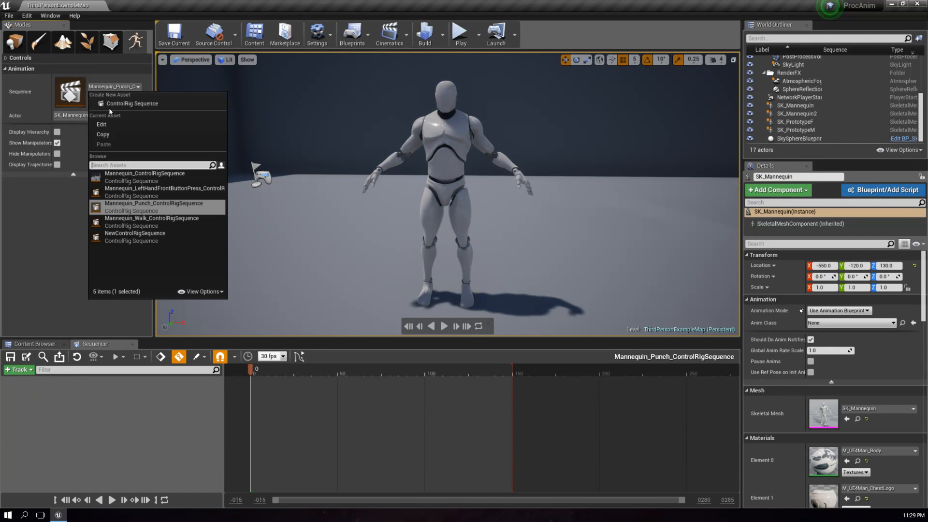
pyautogui.click(124, 109)
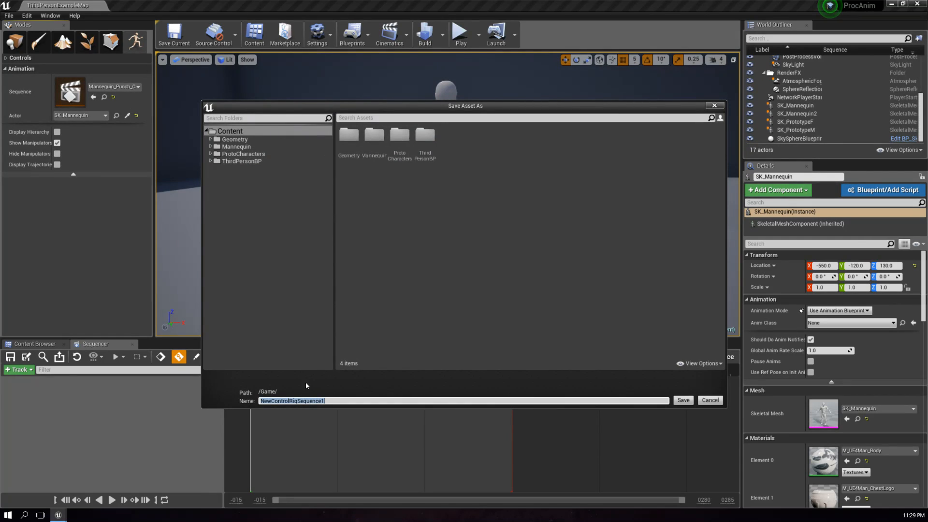
pyautogui.click(684, 400)
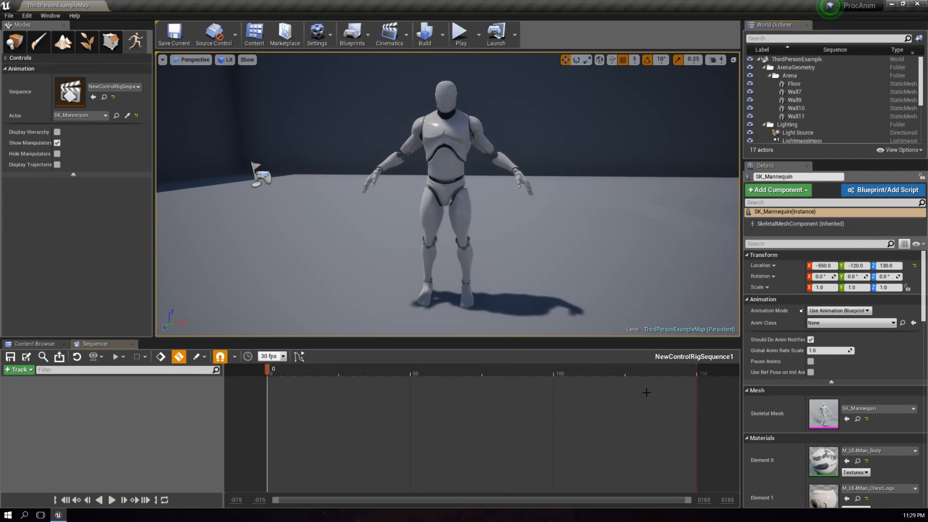
# - Delete the SK_Mannequin actor from the level
pyautogui.click(465, 213)
pyautogui.press('f')
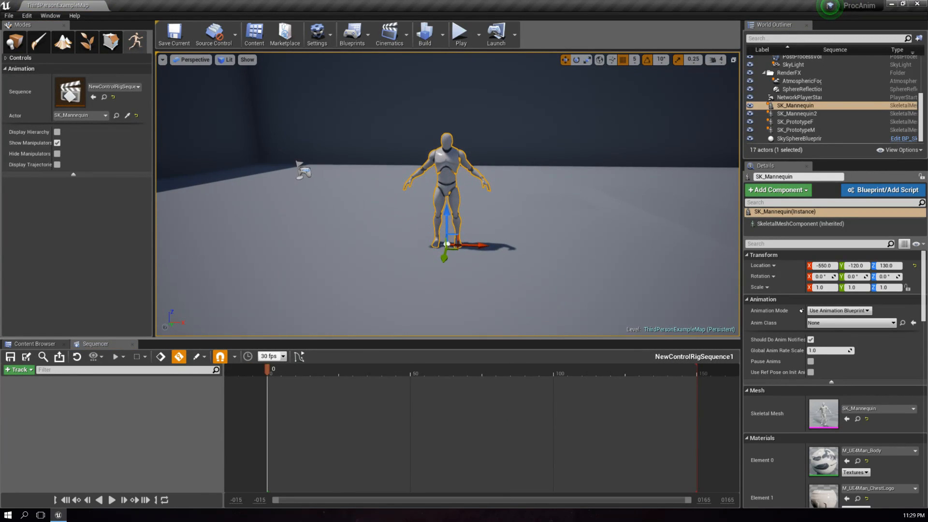
pyautogui.click(12, 59)
pyautogui.click(11, 59)
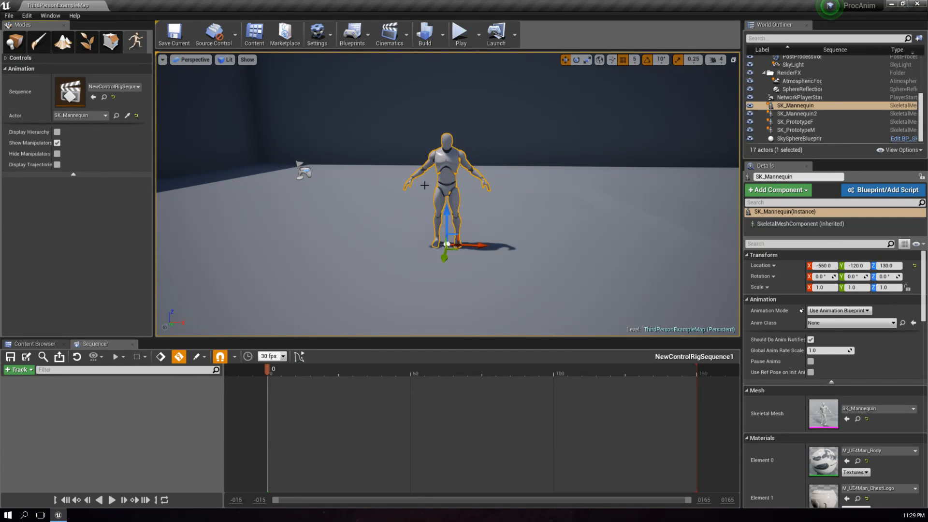
pyautogui.moveTo(425, 185); pyautogui.dragTo(425, 178, button='right')
pyautogui.press('Delete')
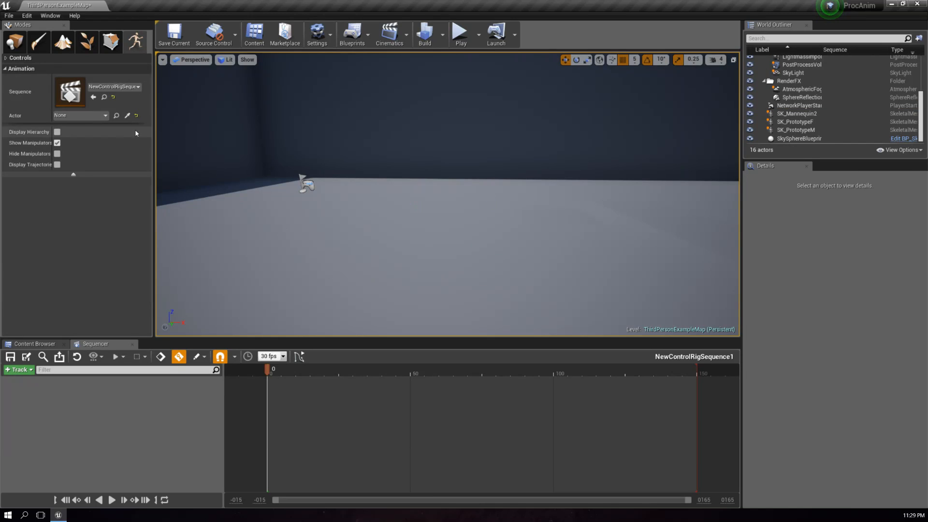
# - Load NewControlRigSequence as the animation sequence
pyautogui.click(115, 87)
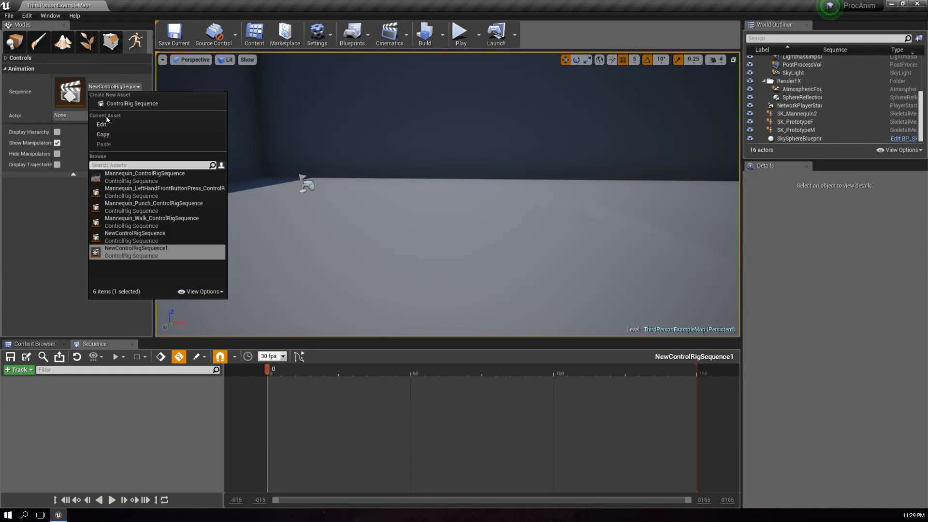
pyautogui.click(76, 183)
pyautogui.click(111, 87)
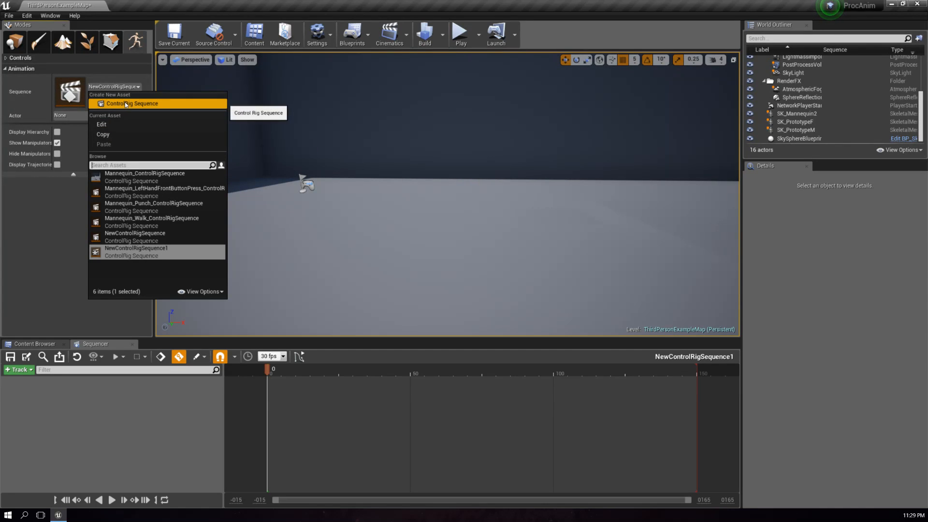
pyautogui.click(128, 237)
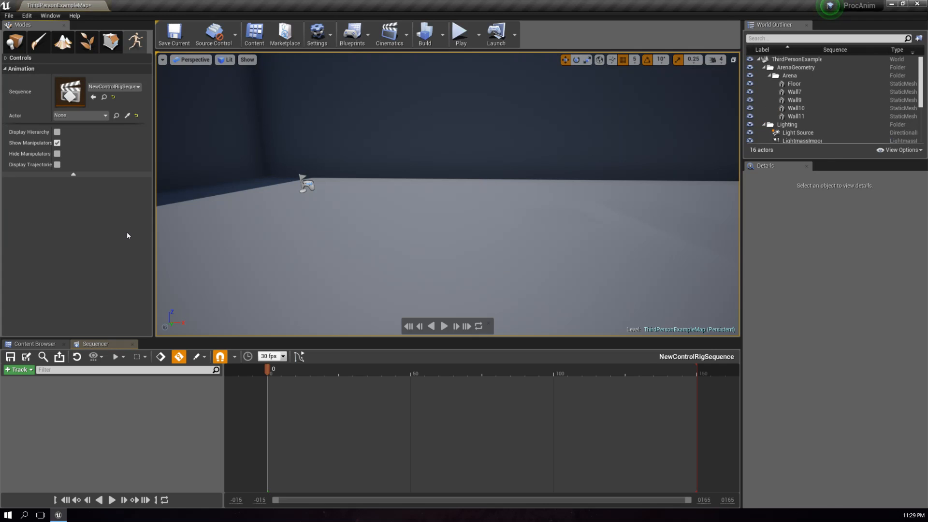
# - Place a new SK_Mannequin on the arena floor and assign it as the actor to animate
pyautogui.click(34, 343)
pyautogui.moveTo(206, 394); pyautogui.dragTo(431, 291)
pyautogui.click(97, 115)
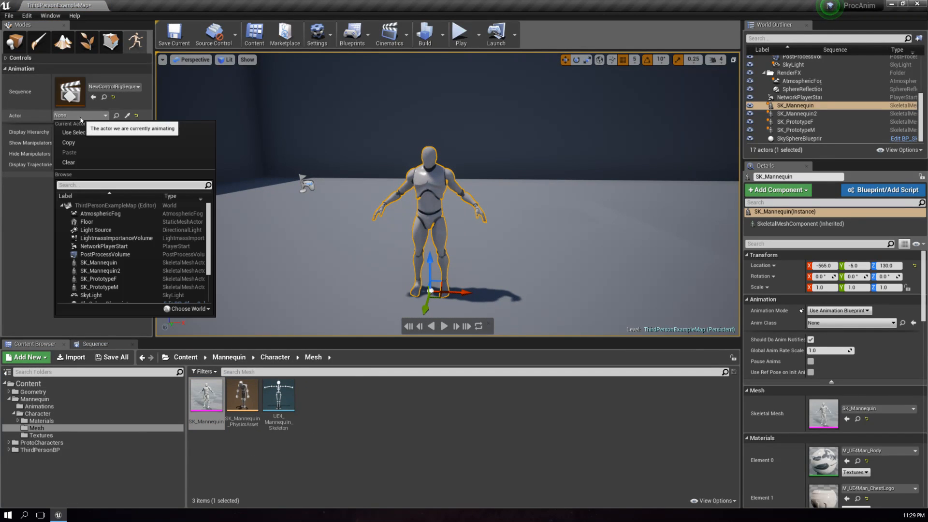
pyautogui.click(126, 262)
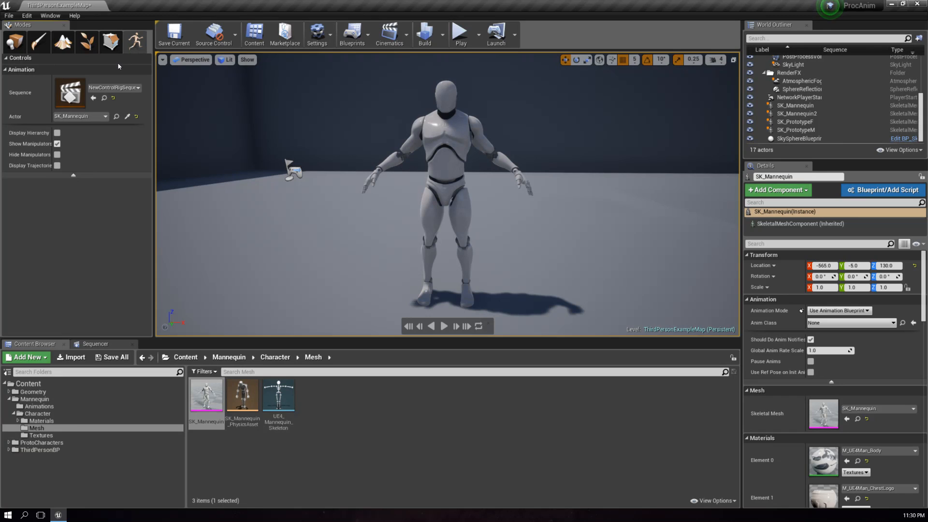
# - Set the SK_Mannequin actor's Animation Mode to Use Custom Mode and load NewControlRigSequence1 as the animation sequence
pyautogui.click(187, 22)
pyautogui.click(402, 181)
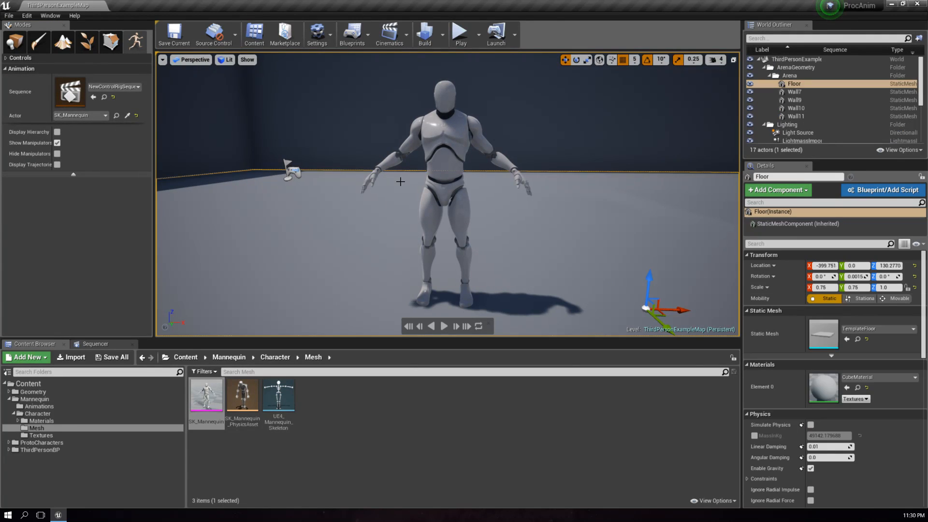
pyautogui.click(454, 172)
pyautogui.press('f')
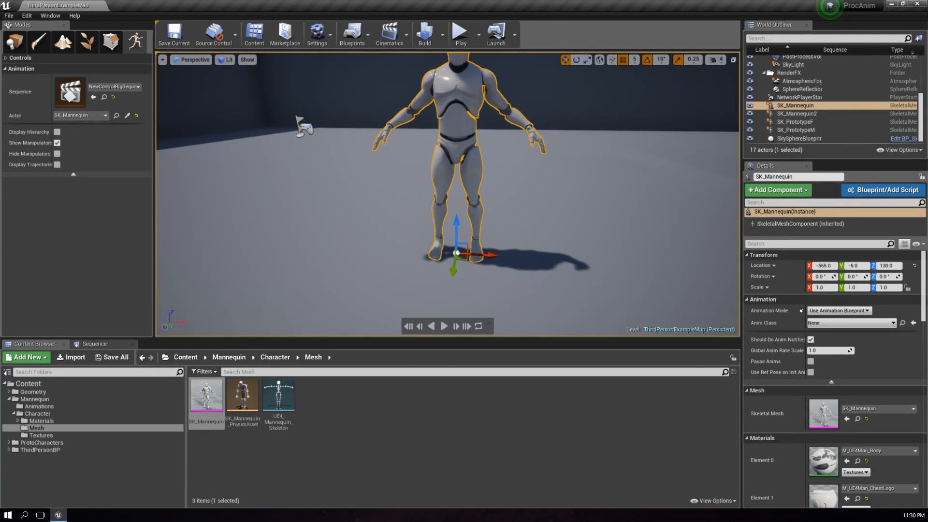
pyautogui.click(842, 311)
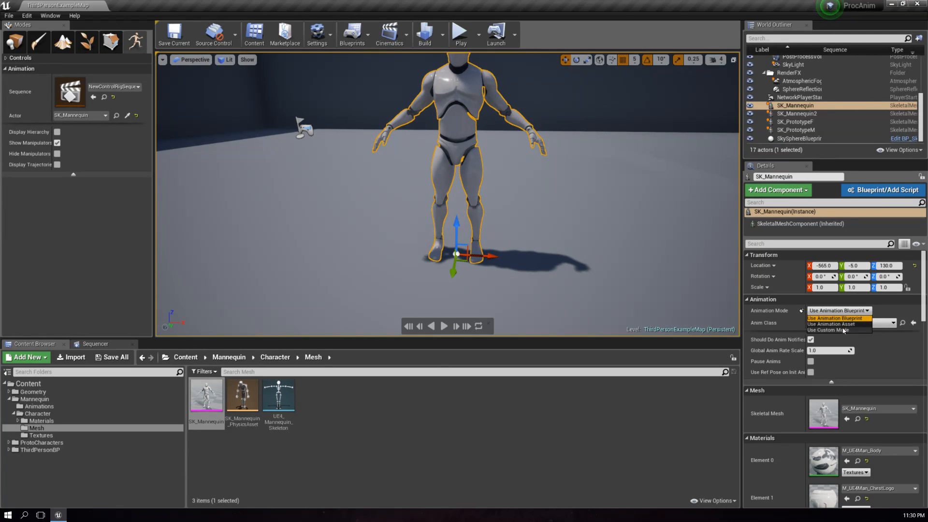
pyautogui.click(839, 329)
pyautogui.click(111, 87)
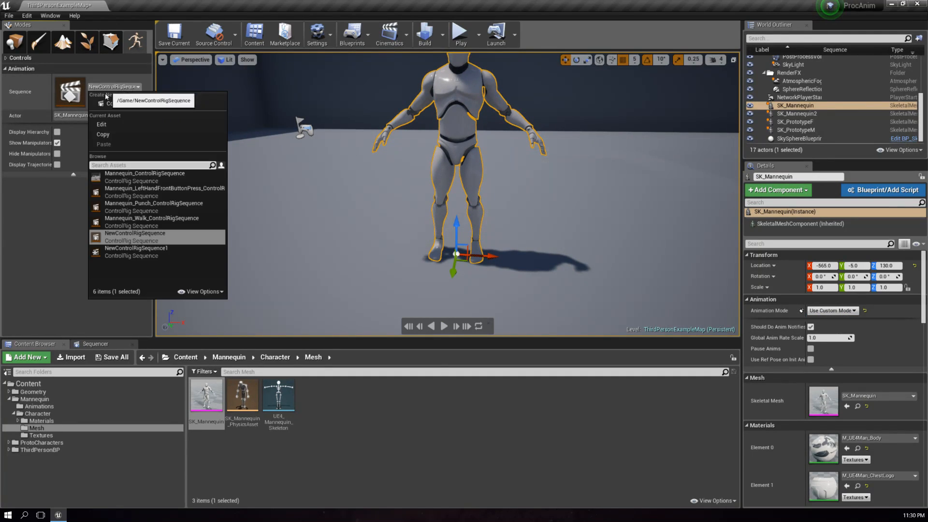
pyautogui.click(143, 252)
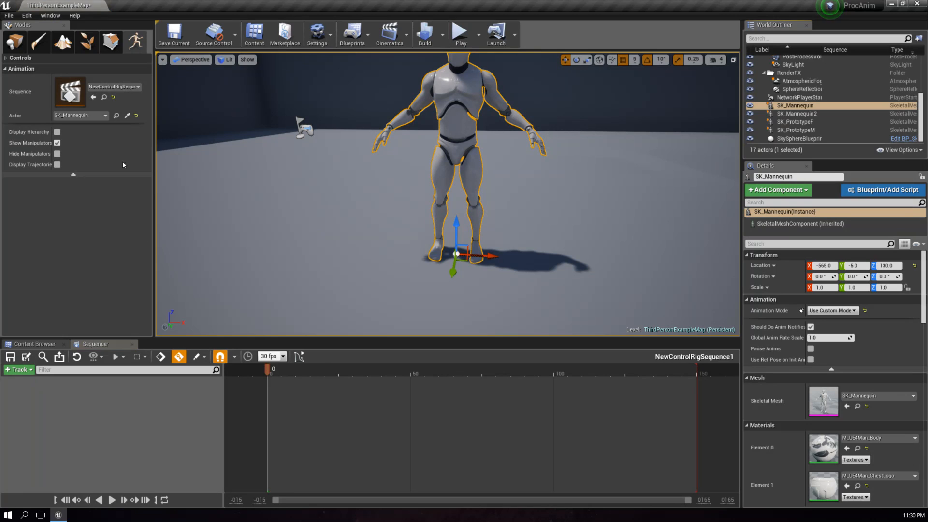
# - Delete the NewControlRigSequence and NewControlRigSequence1 assets from the Content folder and reset the animated actor to None
pyautogui.click(34, 344)
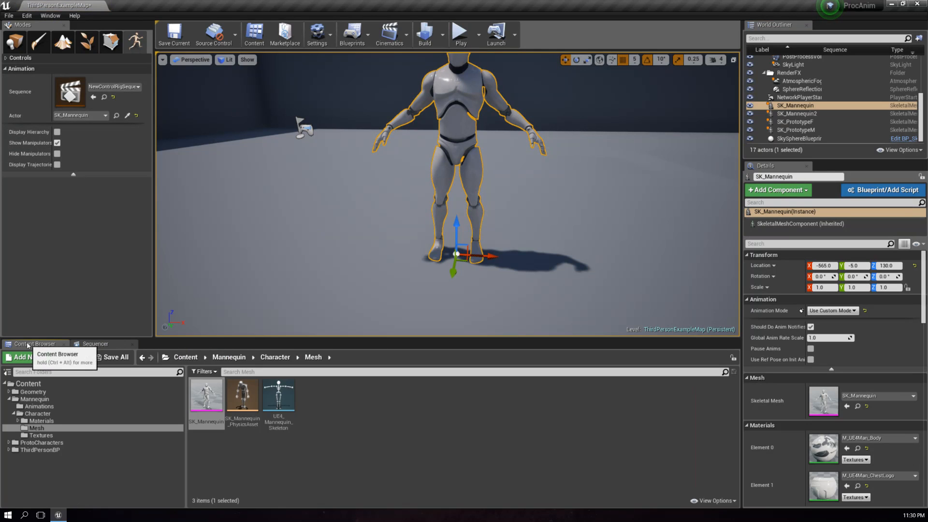
pyautogui.click(94, 97)
pyautogui.keyDown('ctrl'); pyautogui.click(394, 409); pyautogui.keyUp('ctrl')
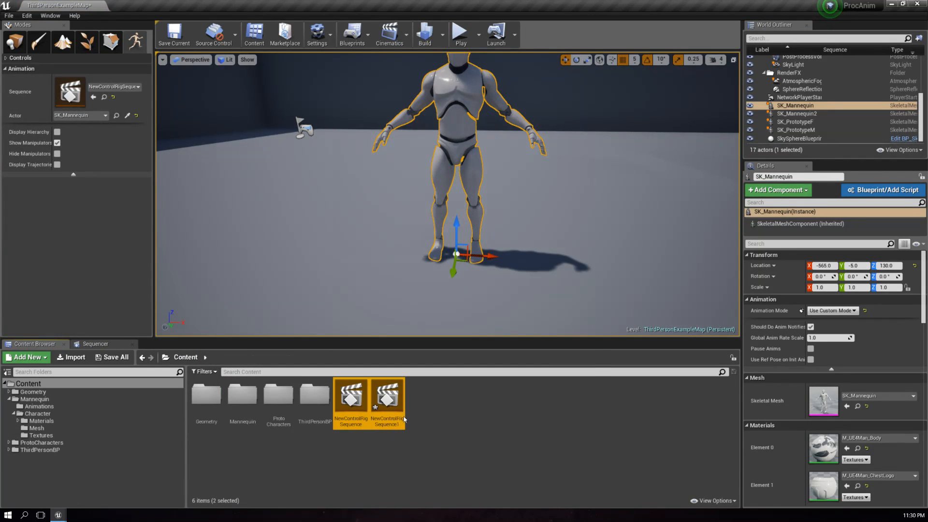
pyautogui.press('Delete')
pyautogui.click(408, 405)
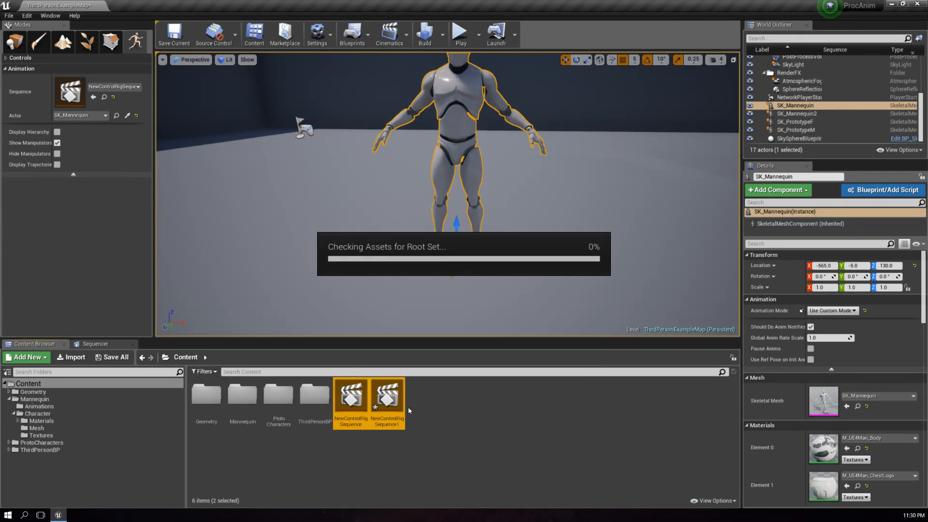
pyautogui.click(94, 118)
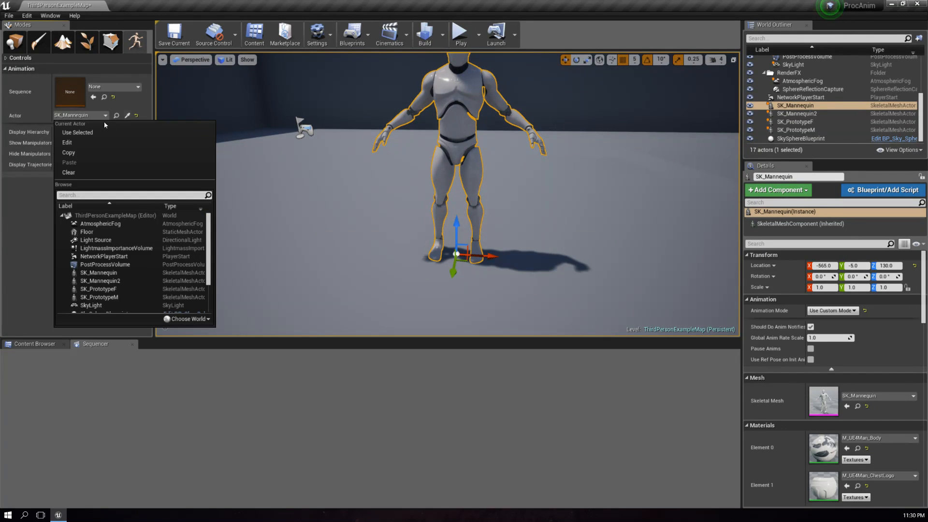
pyautogui.click(137, 116)
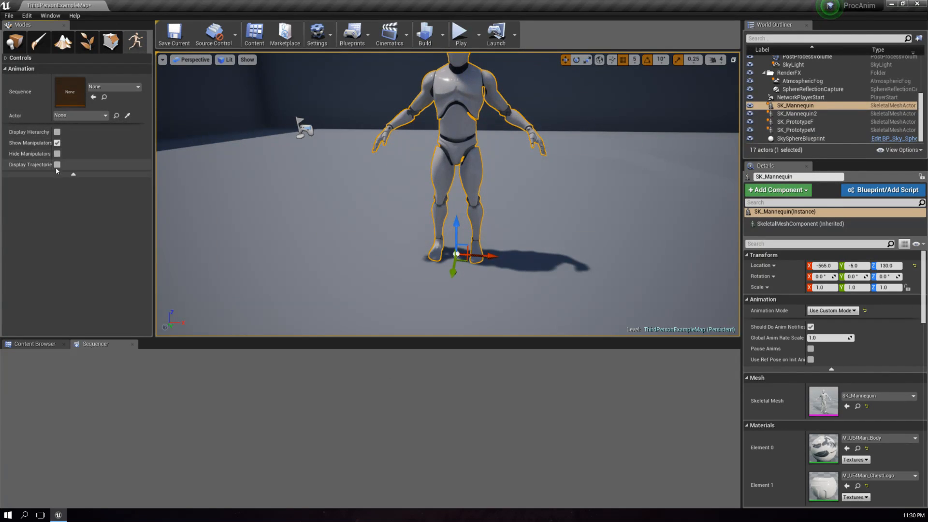
# - Collapse and expand the Controls and Animation sections to check for available rig controls
pyautogui.click(19, 69)
pyautogui.click(15, 58)
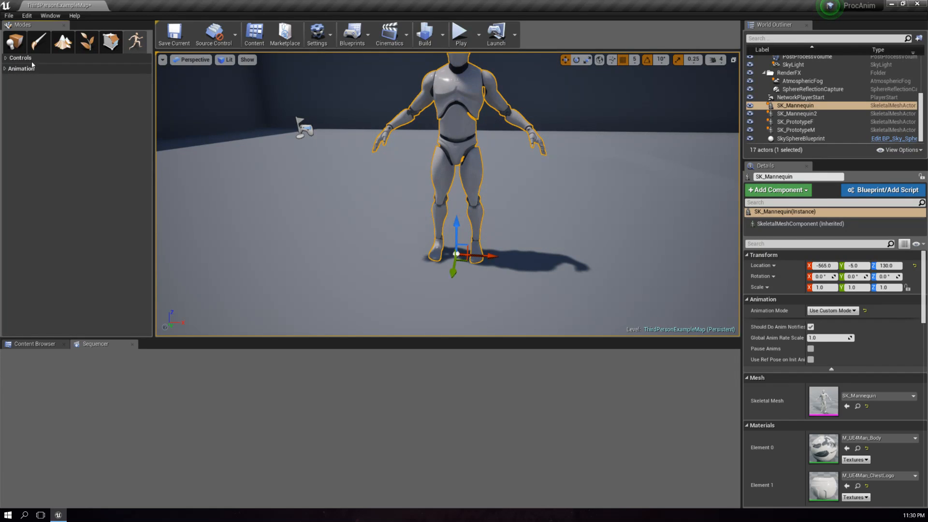
pyautogui.click(25, 69)
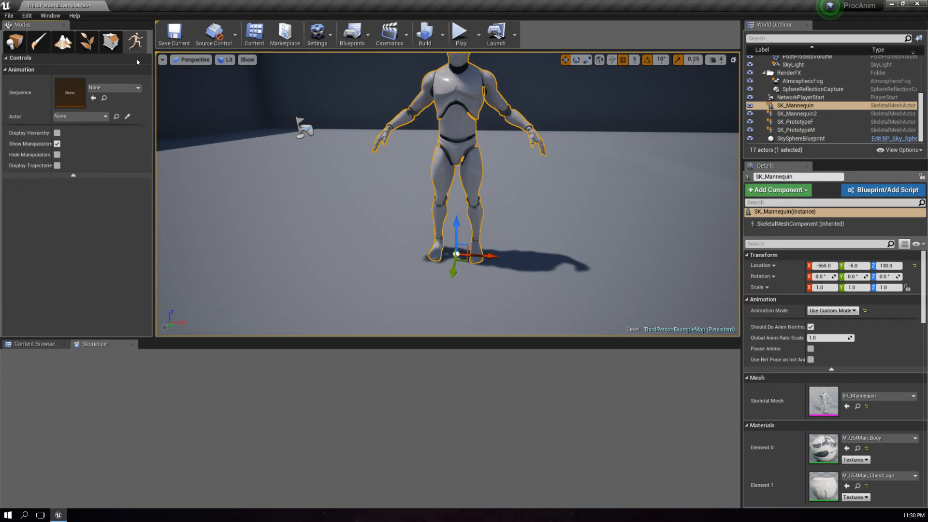
# - Open the plugin browser and search the built-in plugins for "con"
pyautogui.click(51, 16)
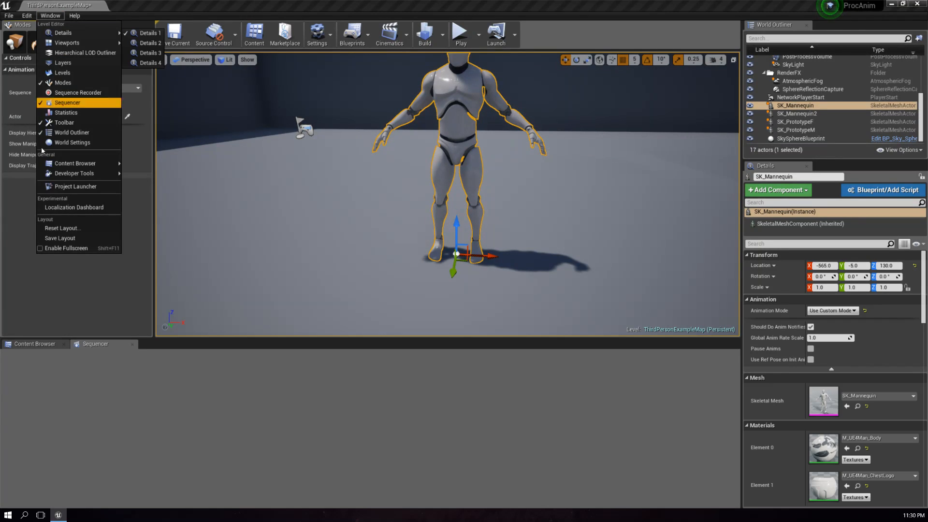
pyautogui.click(28, 16)
pyautogui.click(40, 155)
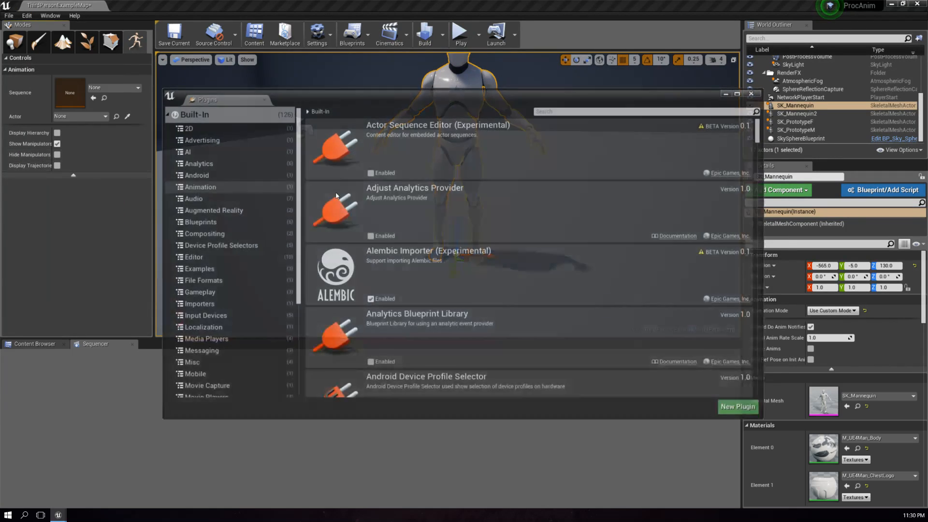
pyautogui.click(548, 110)
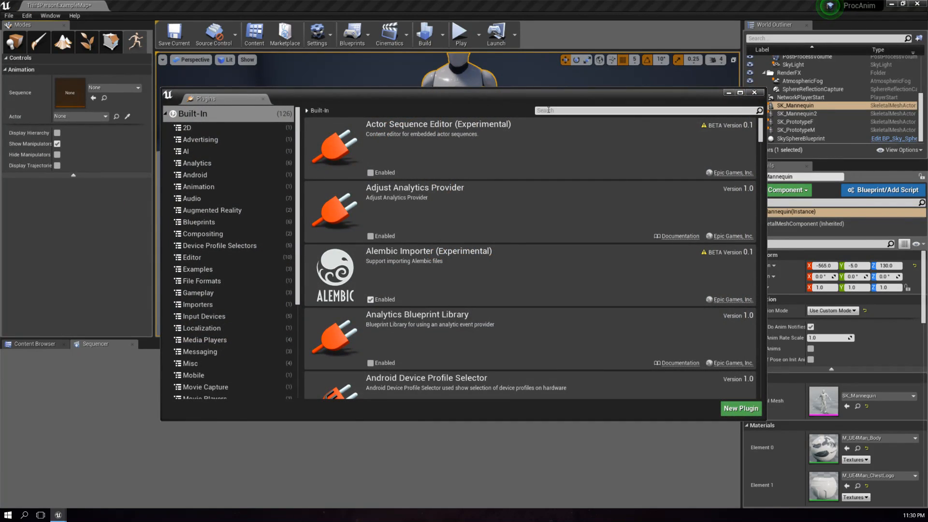
pyautogui.write('e')
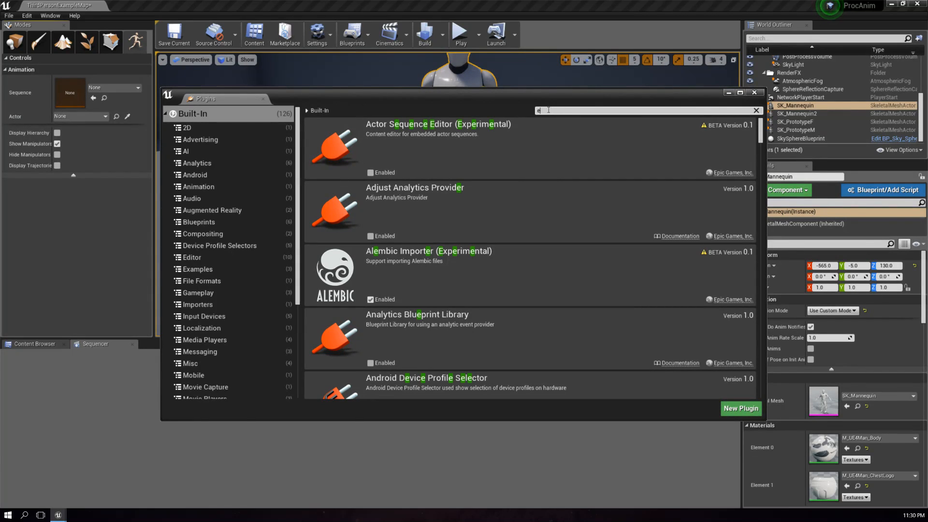
pyautogui.scroll(-3, 613, 324)
pyautogui.press('BackSpace')
pyautogui.write('con')
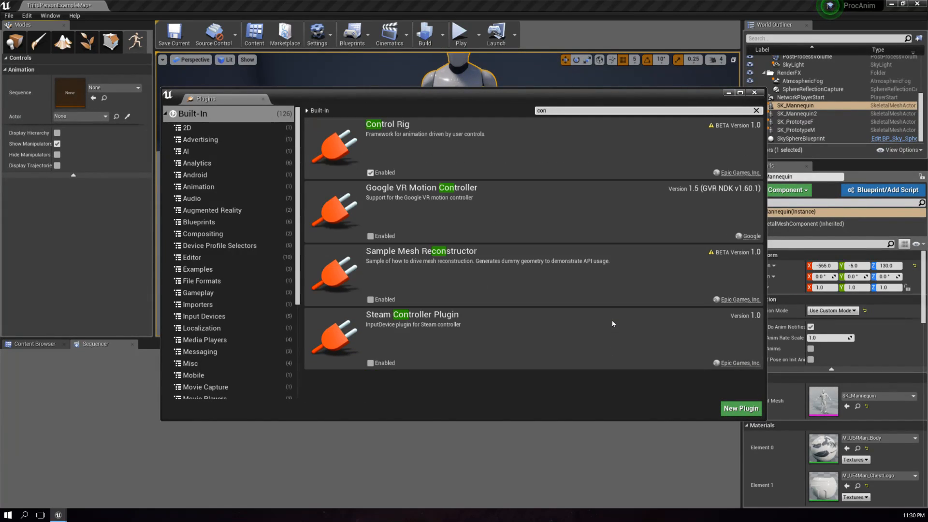
# - Disable the Control Rig plugin and restart the editor, saving ThirdPersonExampleMap
pyautogui.click(376, 172)
pyautogui.click(377, 174)
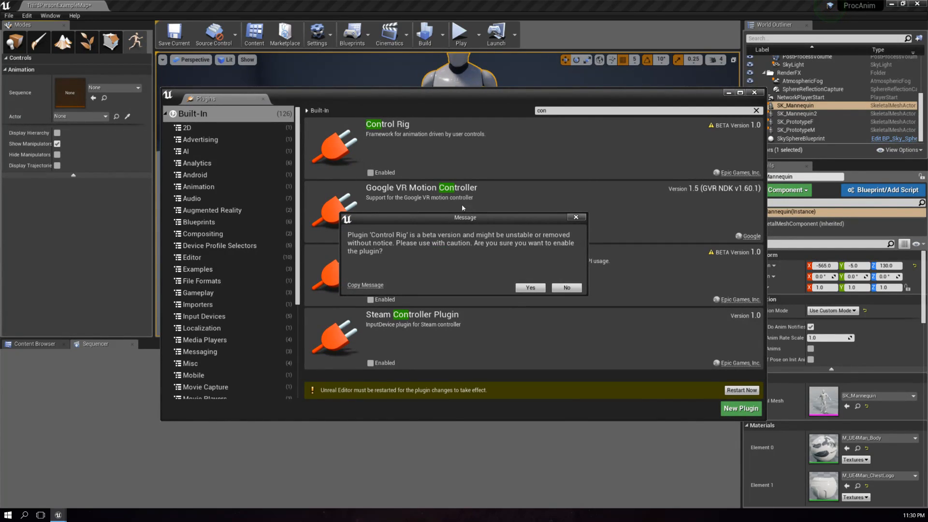
pyautogui.click(531, 288)
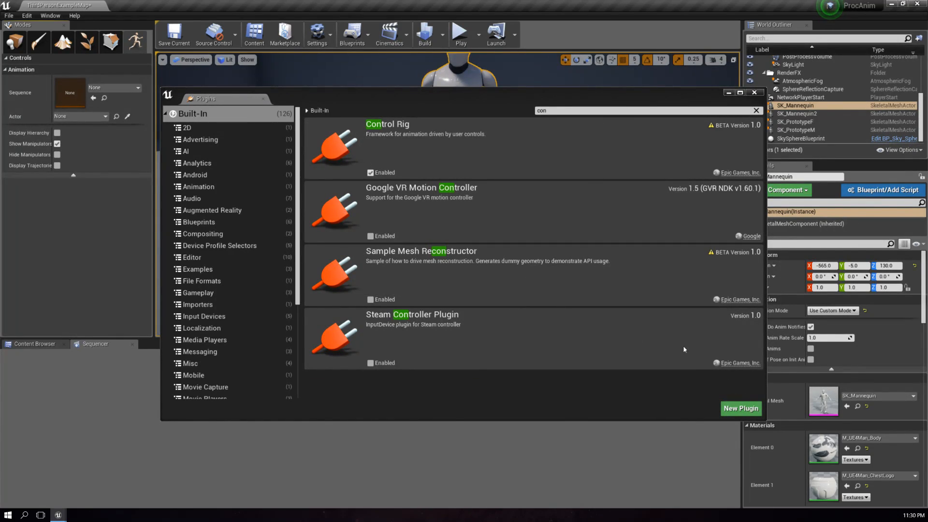
pyautogui.click(742, 390)
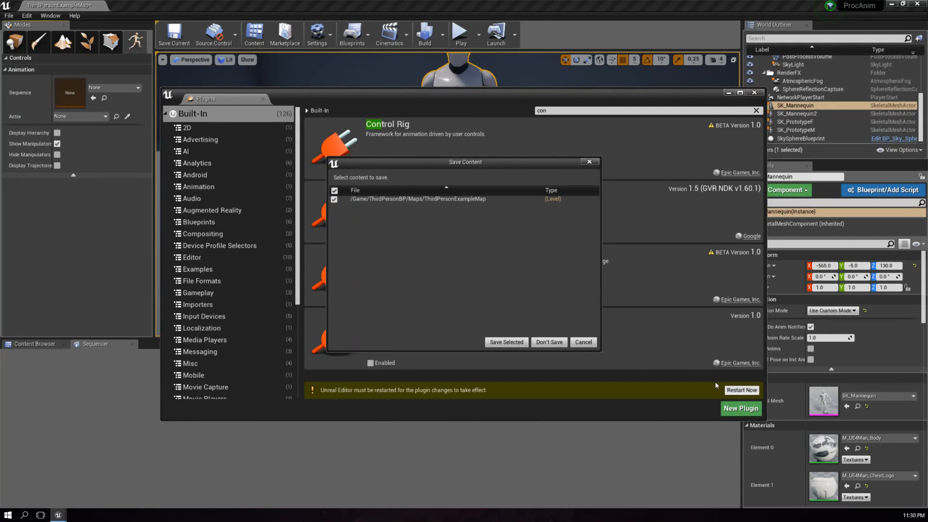
pyautogui.click(507, 340)
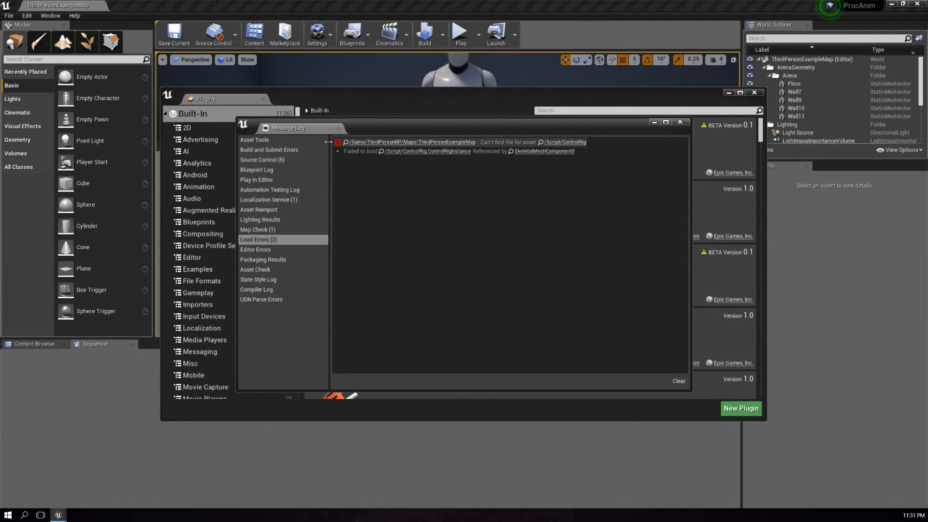
# - Close the message log, re-enable the beta Control Rig plugin and restart the editor
pyautogui.middleClick(311, 128)
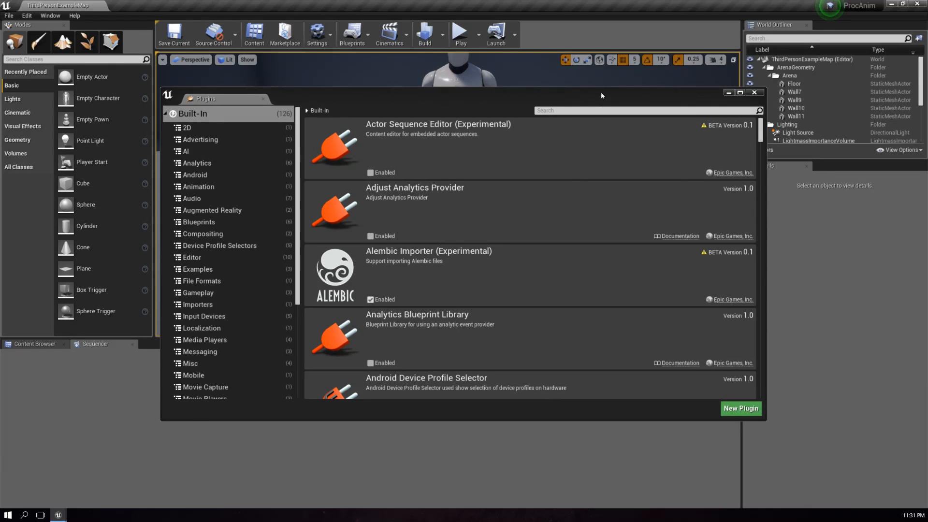
pyautogui.click(587, 110)
pyautogui.write('con')
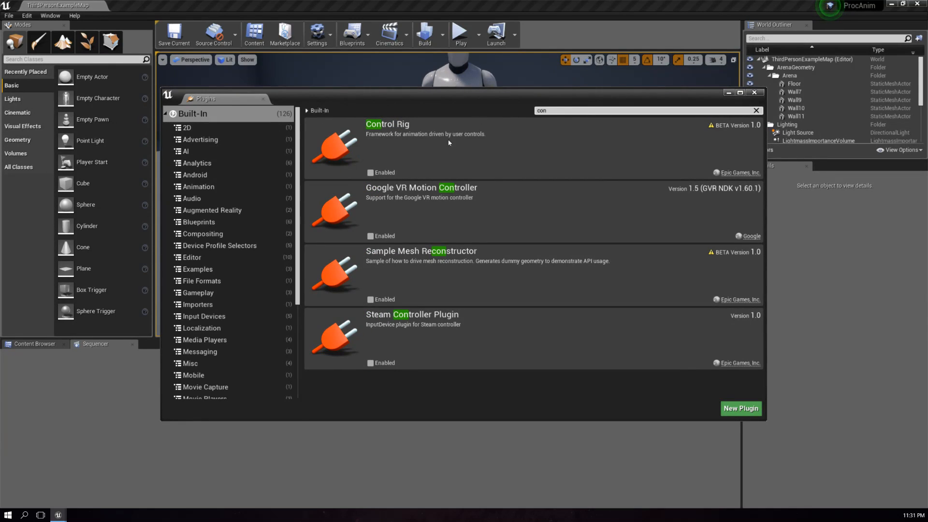
pyautogui.click(370, 172)
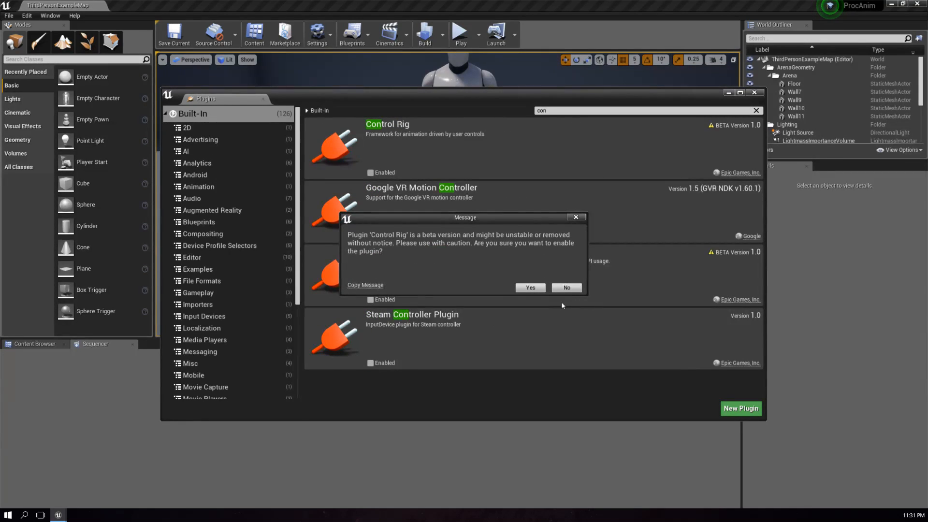
pyautogui.click(535, 292)
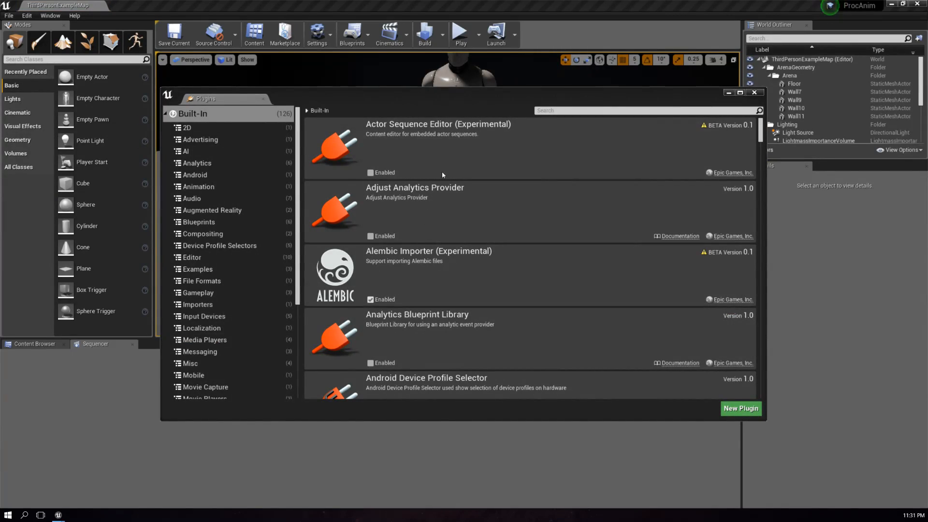
# - Close the plugin browser and switch the level editor to Animation mode
pyautogui.click(754, 92)
pyautogui.moveTo(482, 258); pyautogui.dragTo(486, 246, button='right')
pyautogui.press('s')
pyautogui.click(136, 41)
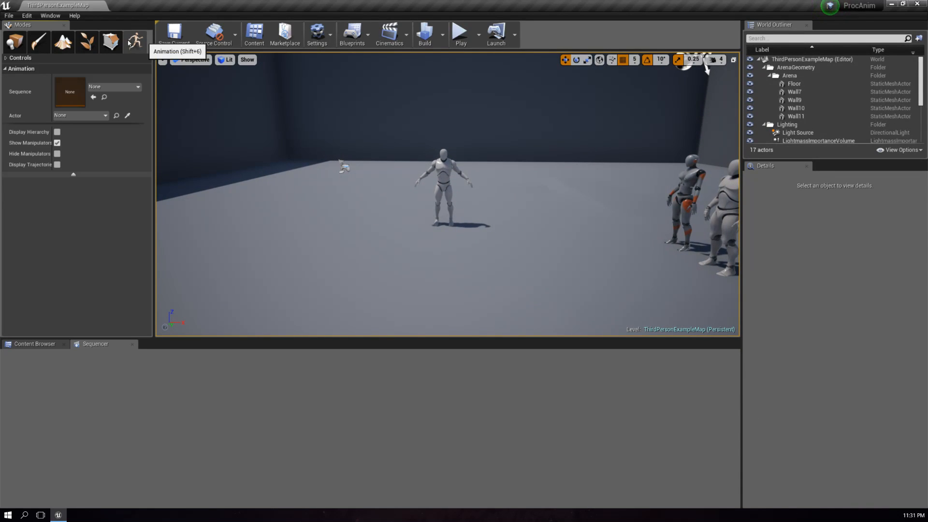
# - Create a new ControlRig Sequence named Punch_ControlRigSequence in the Mannequin/Animations folder
pyautogui.click(114, 86)
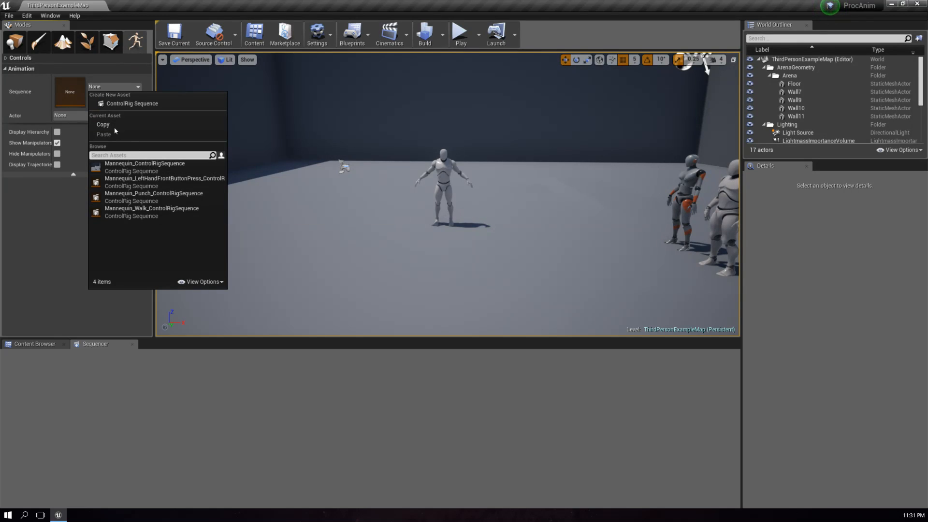
pyautogui.click(141, 103)
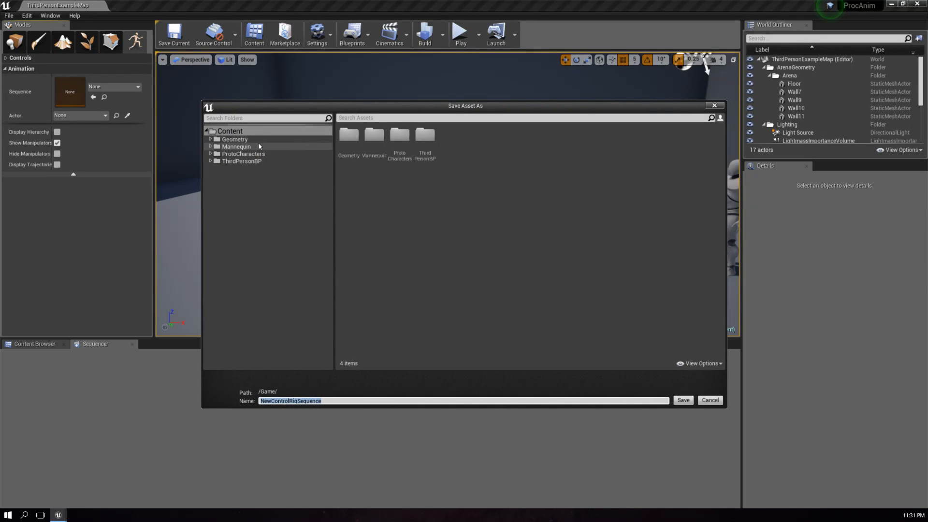
pyautogui.click(246, 147)
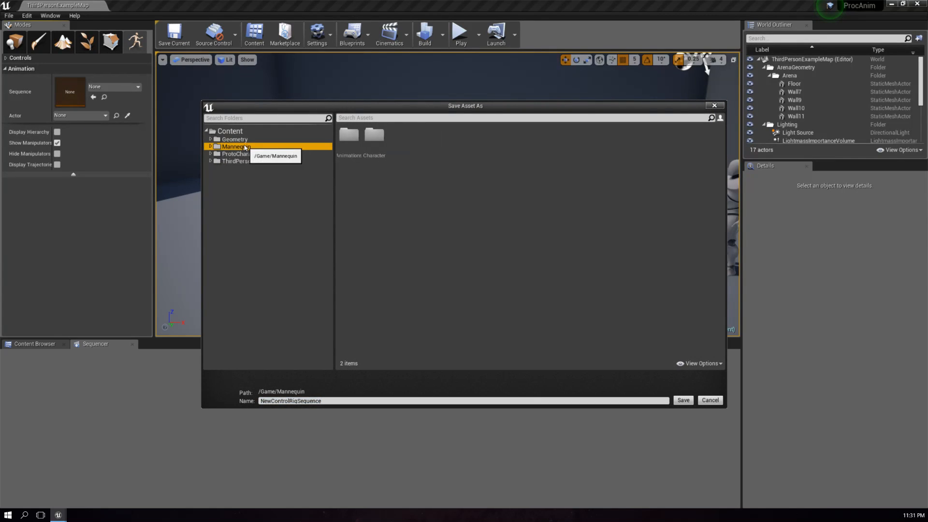
pyautogui.doubleClick(349, 136)
pyautogui.click(261, 401)
pyautogui.press('Delete')
pyautogui.press('Delete')
pyautogui.press('Delete')
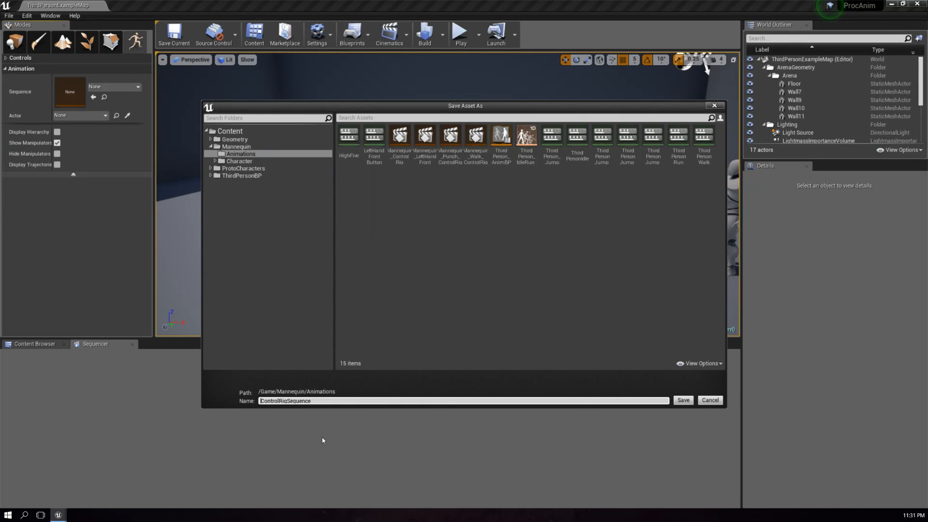
pyautogui.write('Punch_')
pyautogui.press('Return')
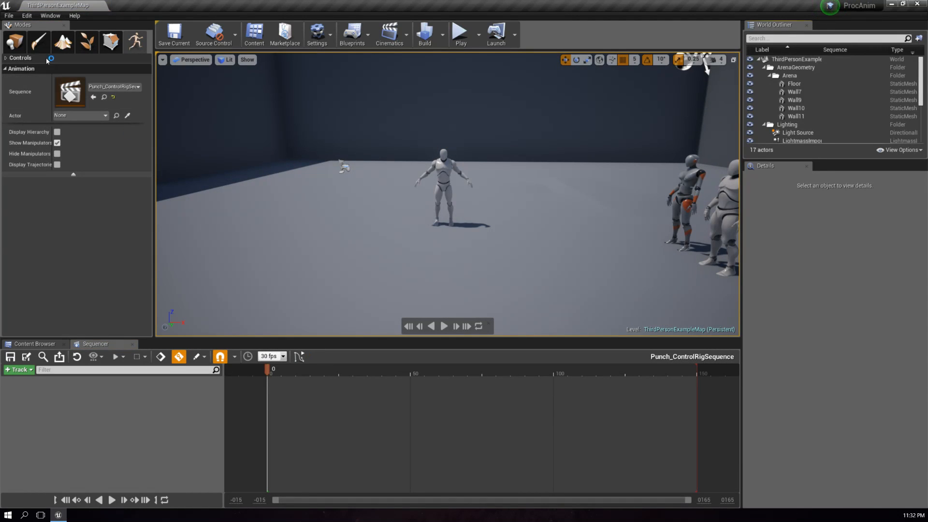
# - Assign the SK_Mannequin standing in the arena as the actor to animate and select it
pyautogui.click(67, 115)
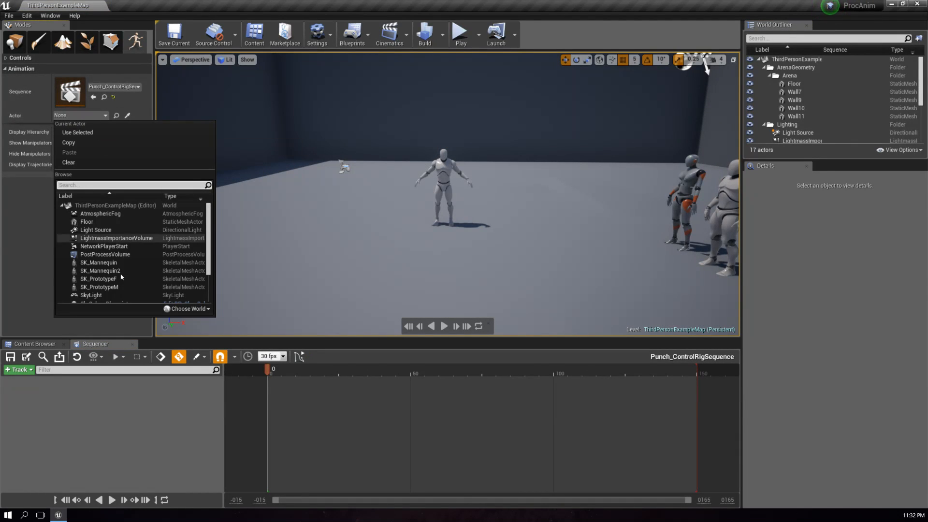
pyautogui.click(127, 116)
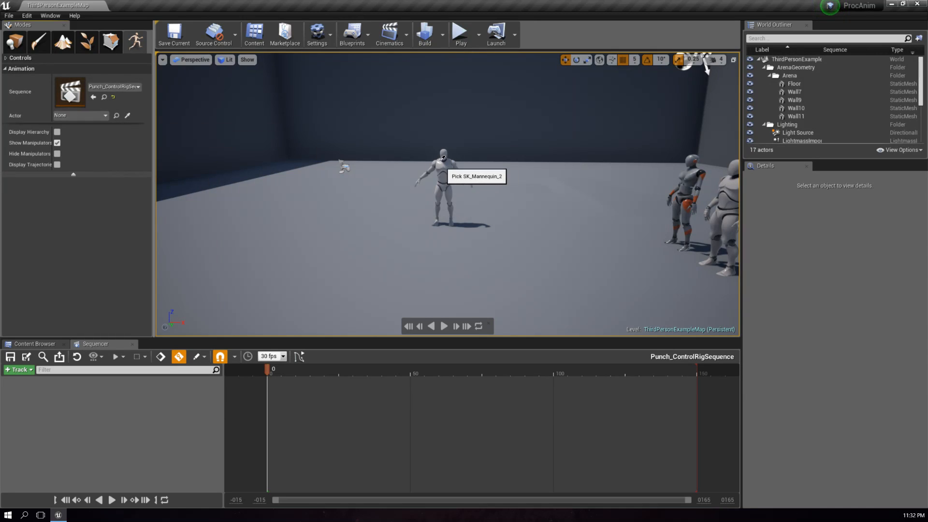
pyautogui.click(441, 186)
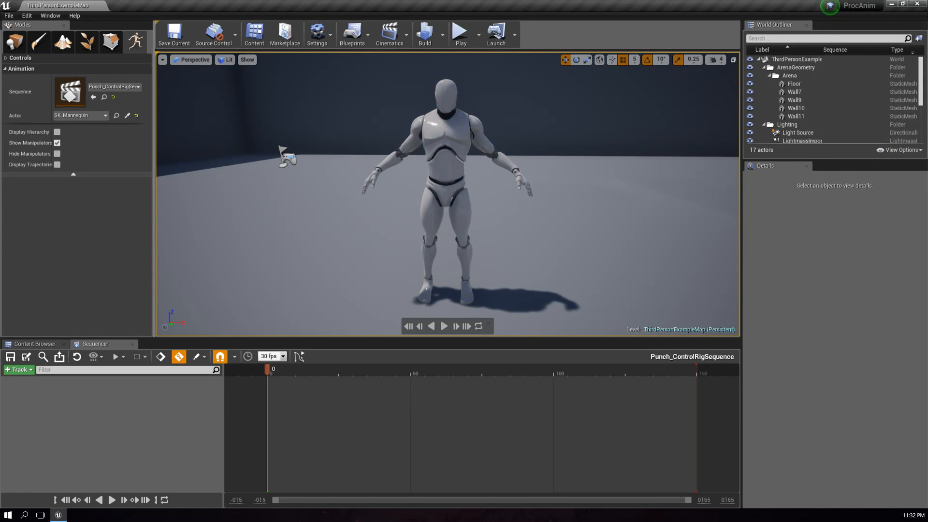
pyautogui.click(440, 173)
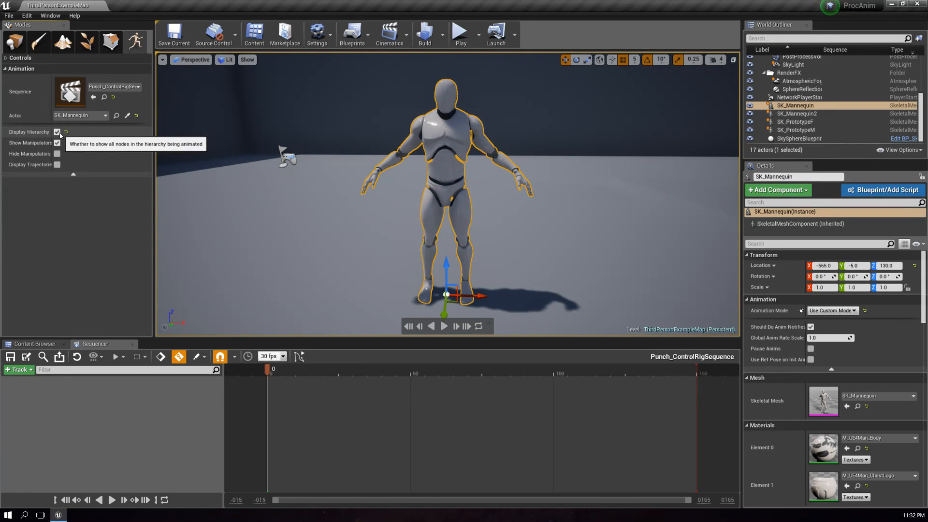
# - Play the empty sequence briefly, return it to frame 0 and add a BaseHuman ControlRig track
pyautogui.click(444, 327)
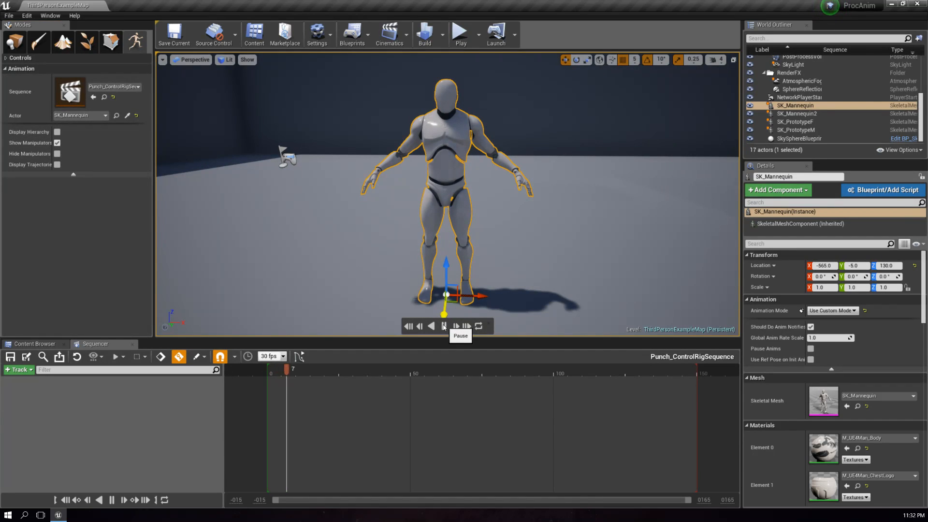
pyautogui.moveTo(315, 373); pyautogui.dragTo(268, 372)
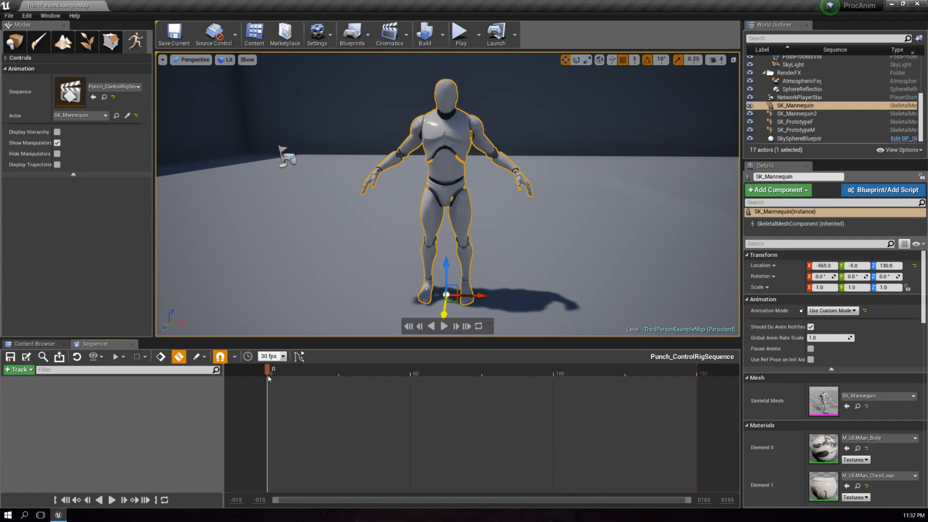
pyautogui.click(22, 370)
pyautogui.moveTo(39, 381)
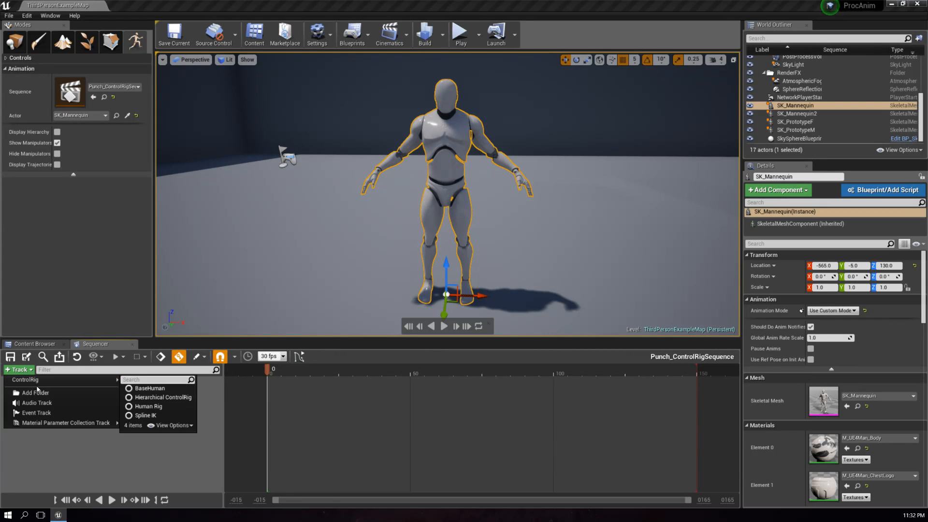
pyautogui.click(148, 388)
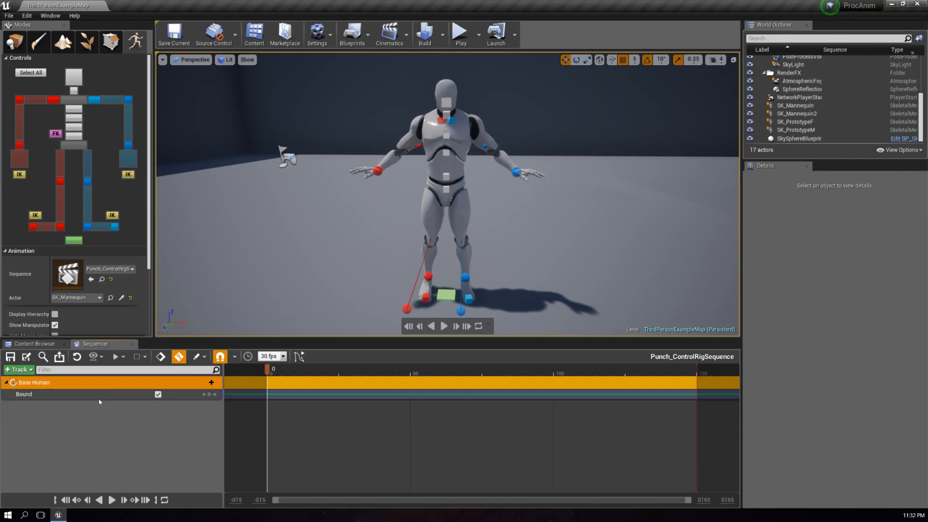
# - Examine the mannequin's rig controls by selecting the Pelvis FK control and a spine control in turn
pyautogui.moveTo(292, 303); pyautogui.dragTo(324, 291, button='right')
pyautogui.press('s')
pyautogui.press('w')
pyautogui.press('a')
pyautogui.press('d')
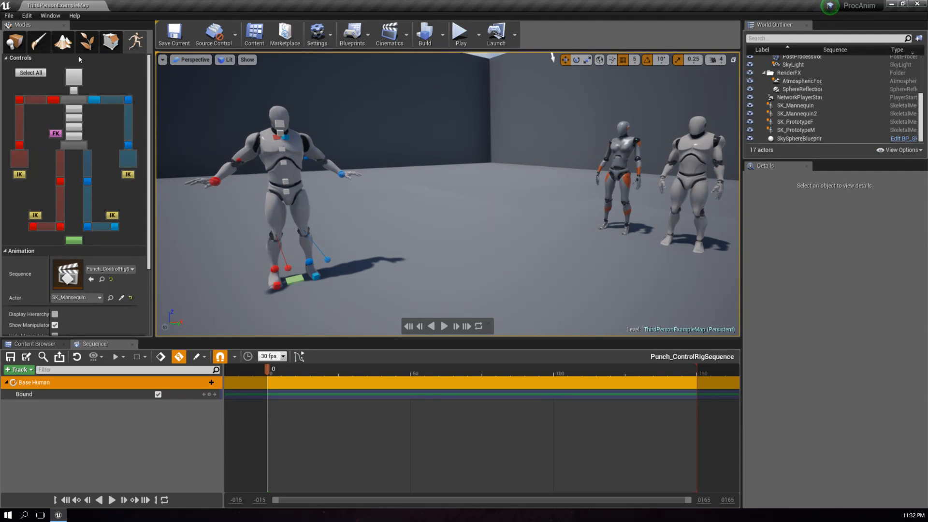
pyautogui.click(75, 137)
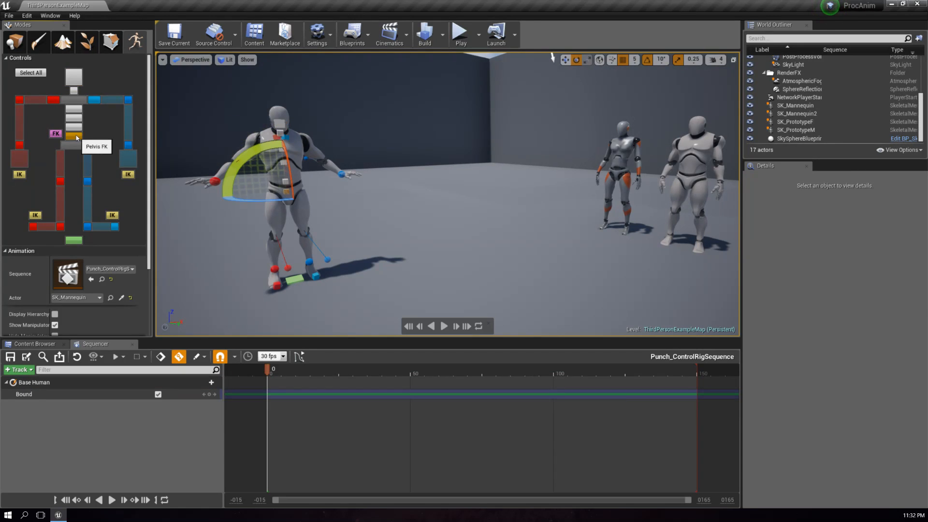
pyautogui.click(73, 118)
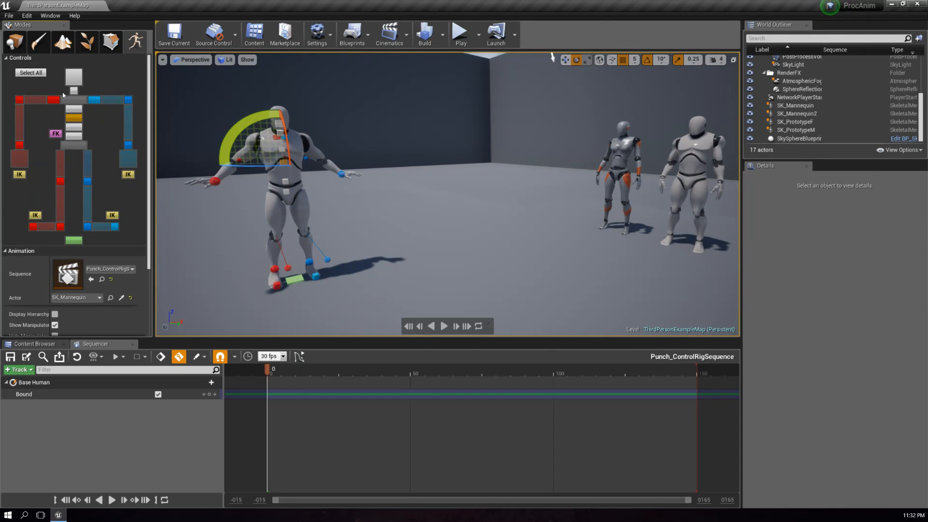
# - Select all of the mannequin's rig controls and set keyframes for them at frame 0
pyautogui.click(42, 73)
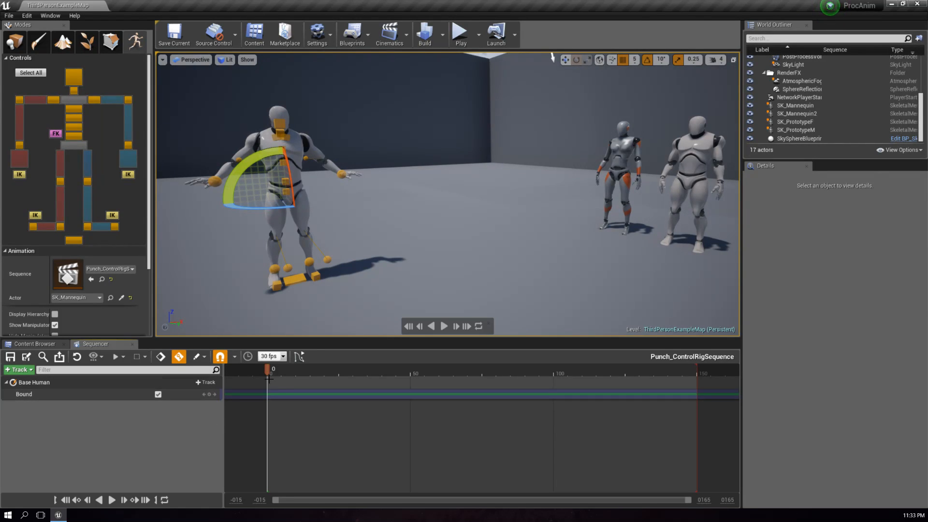
pyautogui.scroll(-3, 114, 288)
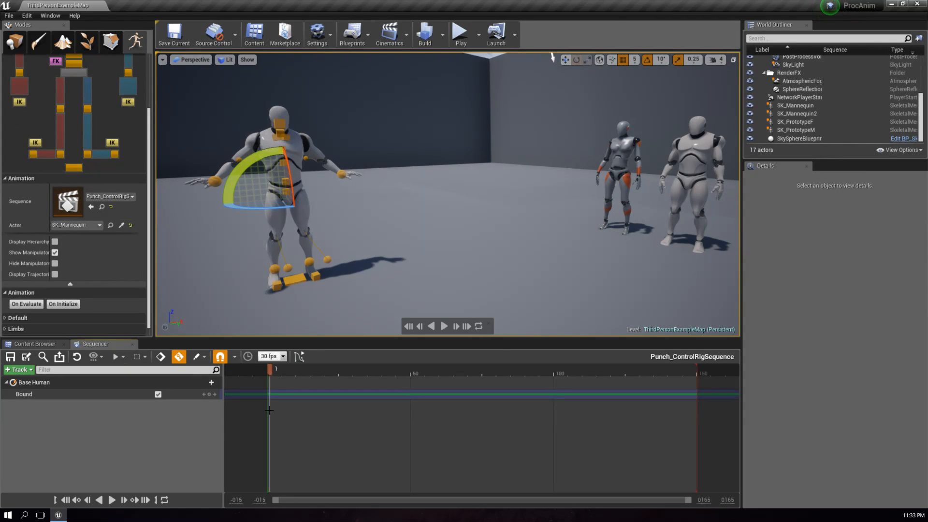
pyautogui.click(265, 375)
pyautogui.click(268, 378)
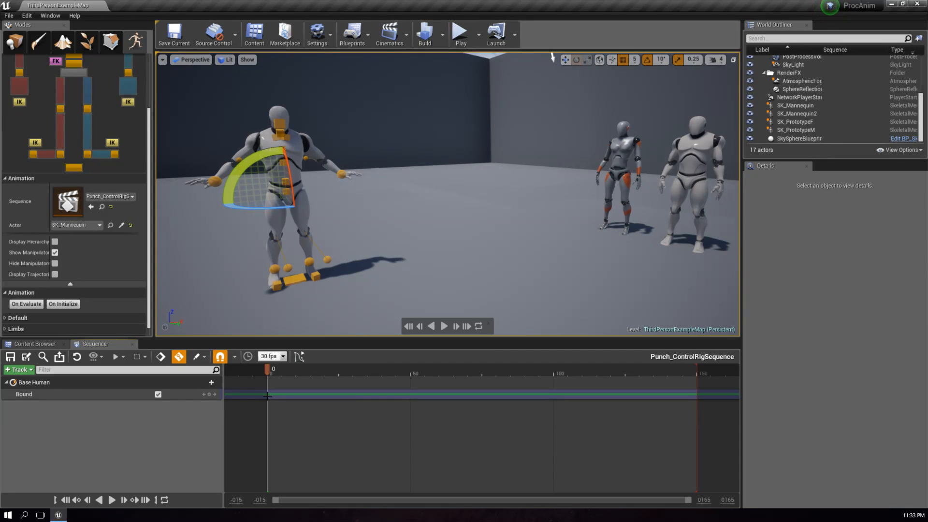
pyautogui.click(161, 358)
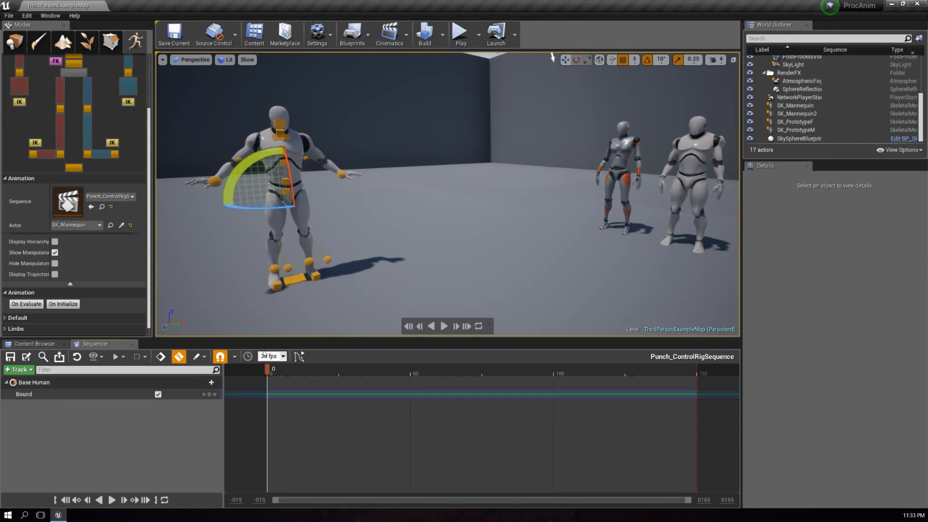
pyautogui.moveTo(291, 182)
pyautogui.mouseDown()
pyautogui.moveTo(293, 194)
pyautogui.moveTo(291, 182)
pyautogui.mouseUp()
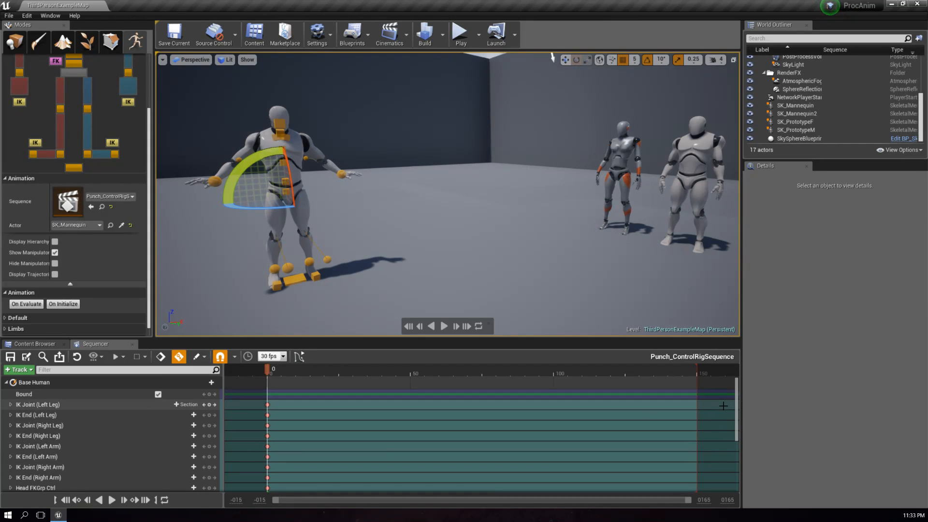
# - Examine the Base Human rig's control tracks and the kinds of properties and tracks that can be added to the sequence
pyautogui.moveTo(737, 415); pyautogui.dragTo(728, 386)
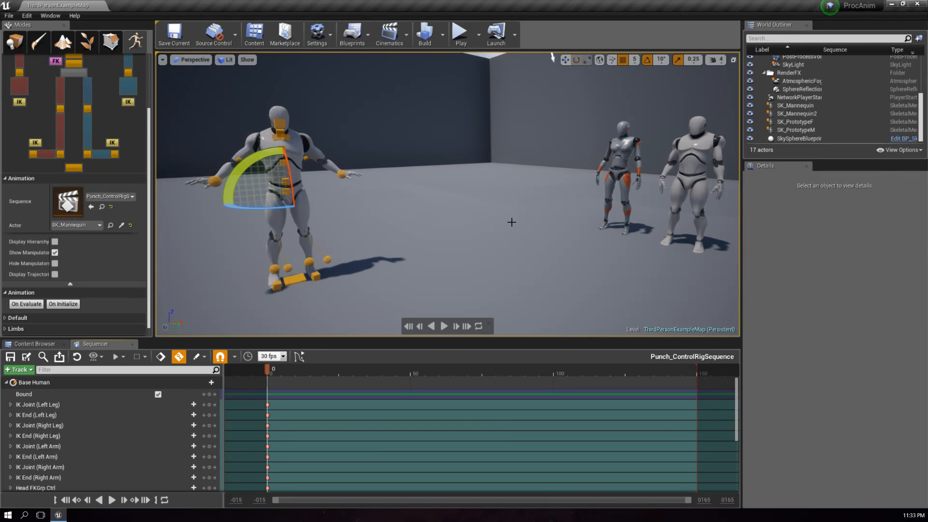
pyautogui.moveTo(350, 204); pyautogui.dragTo(386, 232, button='right')
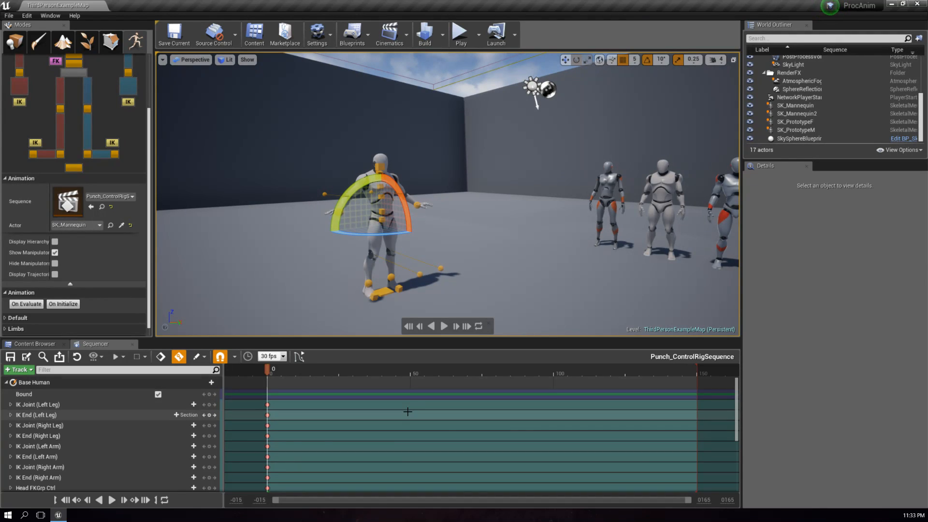
pyautogui.scroll(-2, 44, 407)
pyautogui.scroll(2, 47, 411)
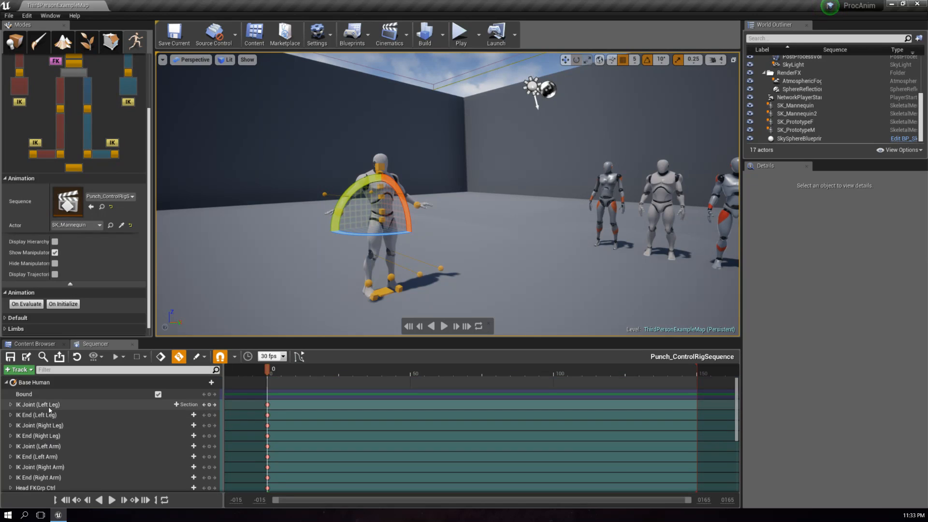
pyautogui.click(205, 383)
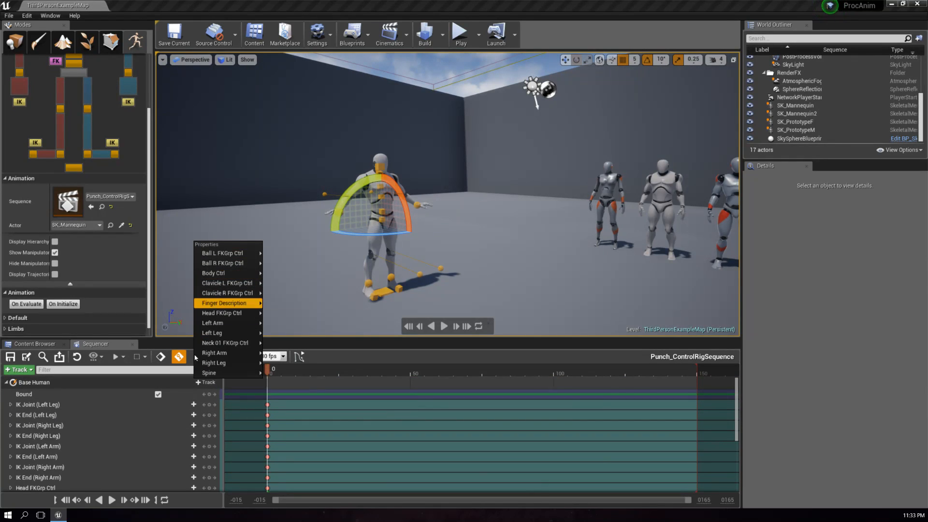
pyautogui.click(58, 383)
pyautogui.click(19, 370)
pyautogui.moveTo(73, 380)
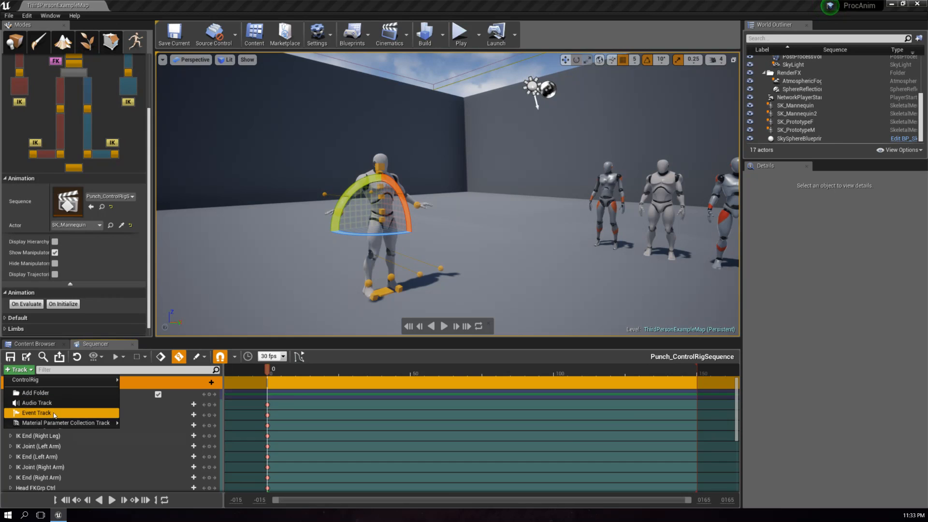
pyautogui.click(339, 362)
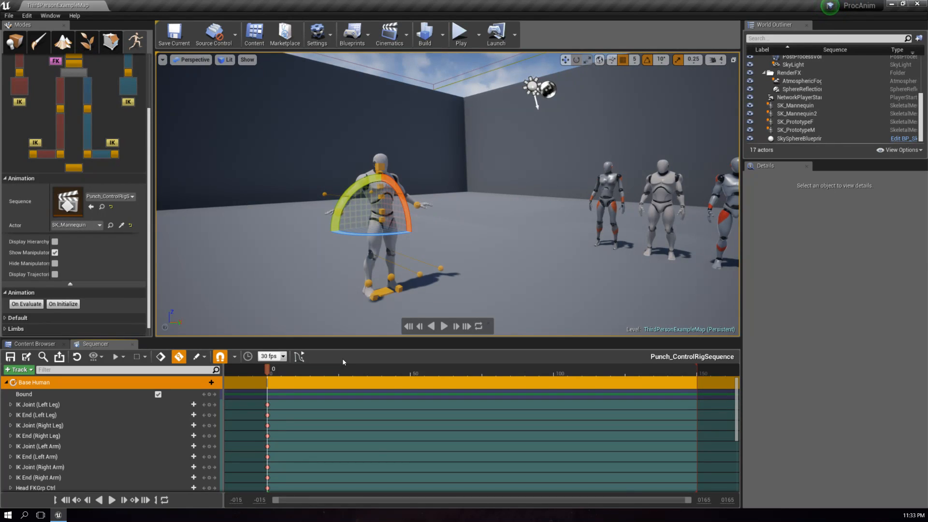
# - Toggle automatic keying off and back on for the punch sequence
pyautogui.press('d')
pyautogui.moveTo(443, 278); pyautogui.dragTo(367, 278, button='right')
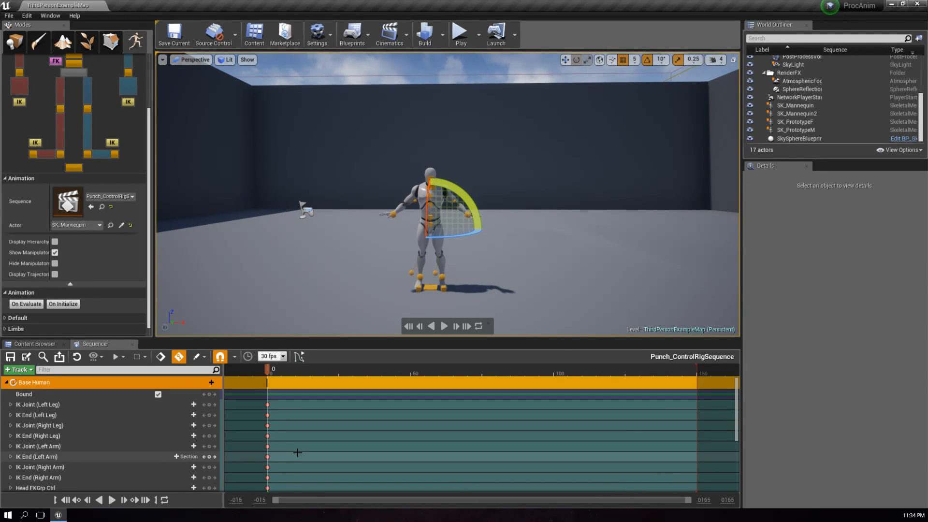
pyautogui.click(180, 357)
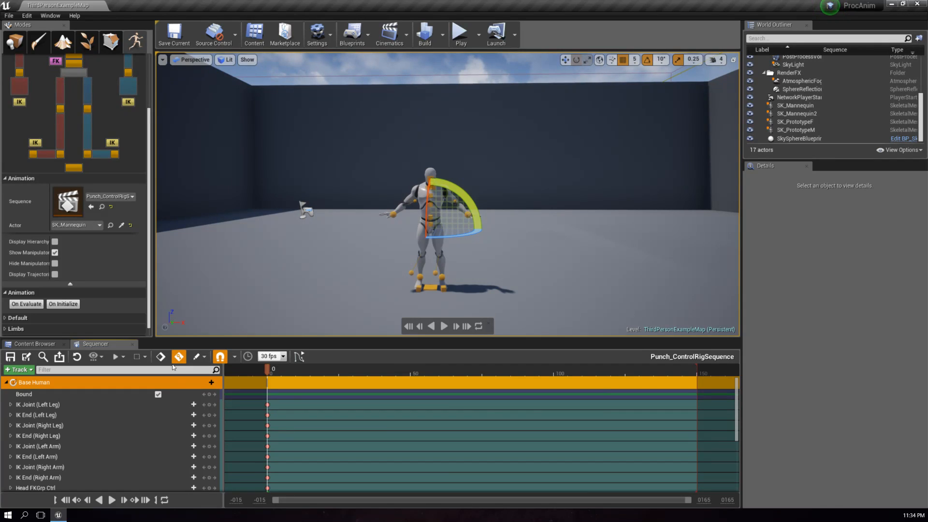
pyautogui.click(178, 358)
pyautogui.click(178, 356)
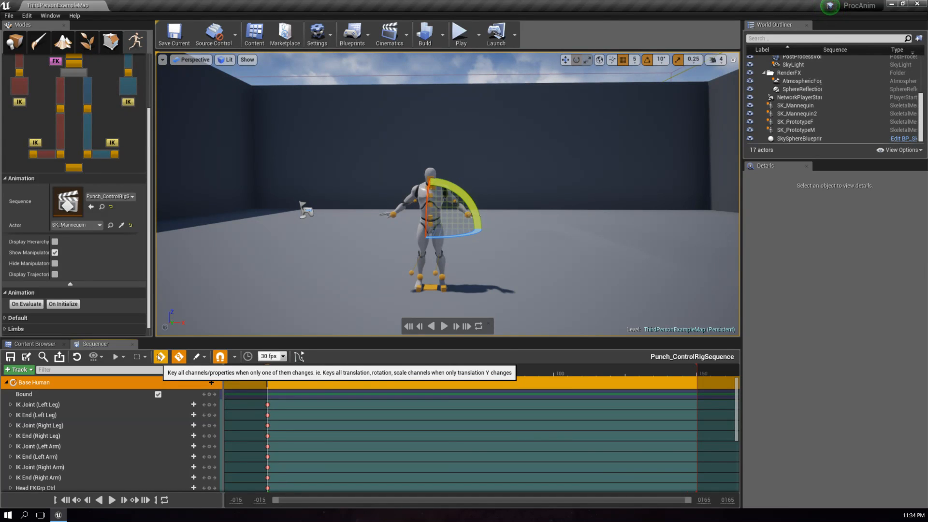
# - Select the mannequin's head FK control in the level and frame the full figure
pyautogui.moveTo(412, 256); pyautogui.dragTo(455, 273, button='right')
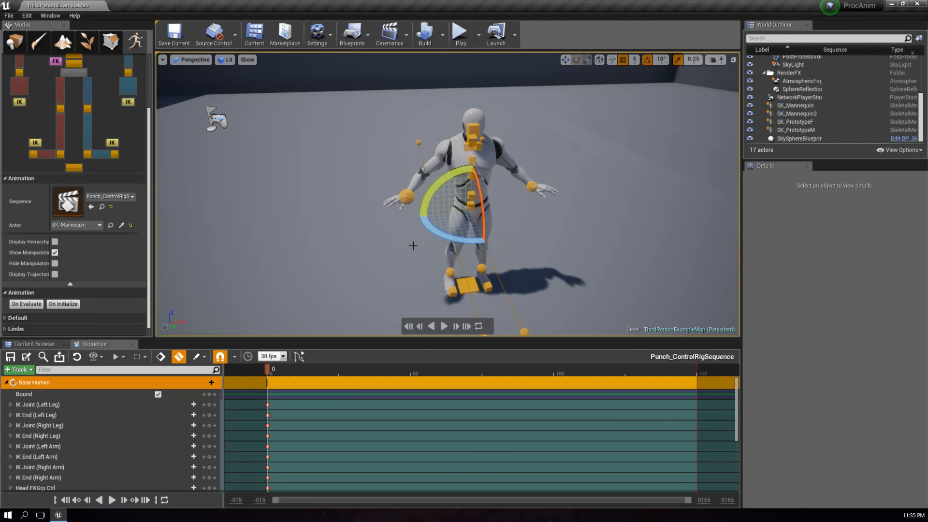
pyautogui.moveTo(573, 173); pyautogui.dragTo(581, 166, button='right')
pyautogui.press('w')
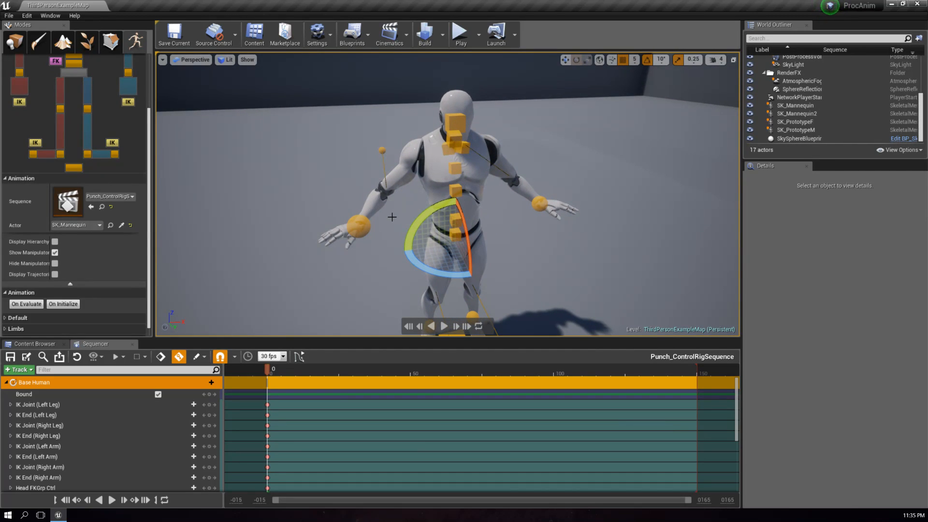
pyautogui.click(456, 123)
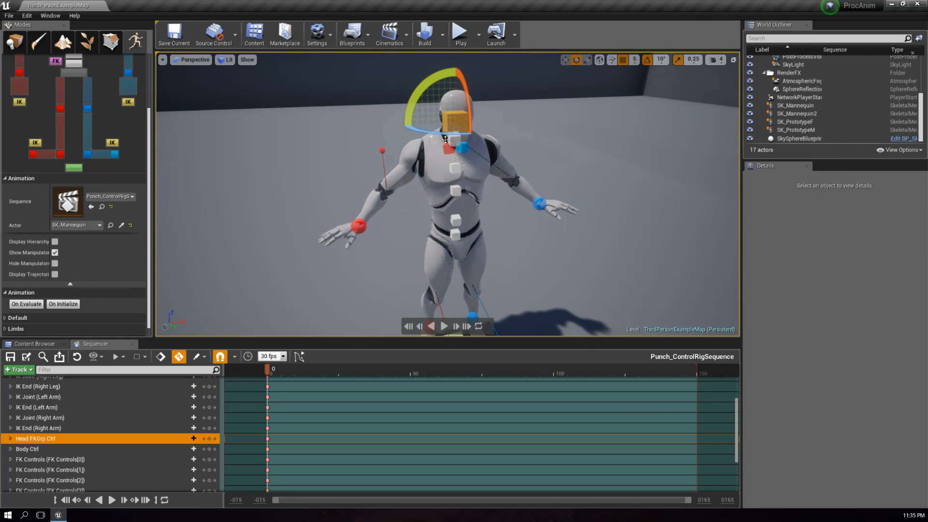
pyautogui.moveTo(456, 123); pyautogui.dragTo(462, 120, button='right')
pyautogui.moveTo(424, 207); pyautogui.dragTo(423, 229, button='right')
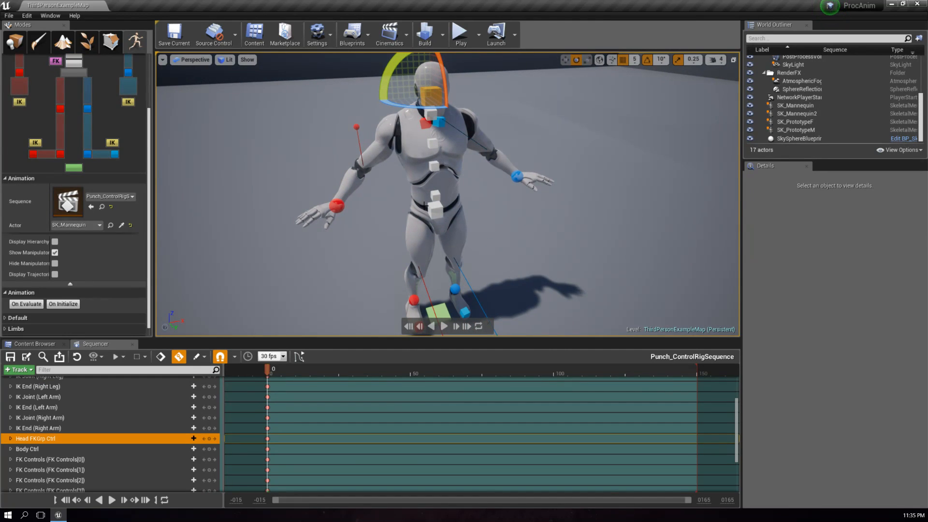
pyautogui.press('w')
pyautogui.moveTo(479, 231)
pyautogui.mouseDown(button='right')
pyautogui.moveTo(479, 216)
pyautogui.moveTo(476, 226)
pyautogui.mouseUp(button='right')
pyautogui.press('s')
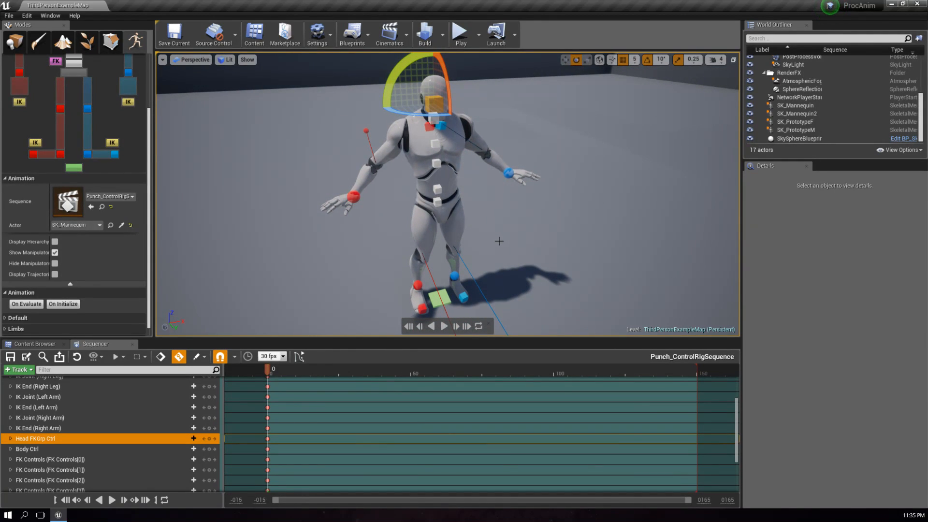
pyautogui.press('s')
pyautogui.moveTo(499, 241)
pyautogui.mouseDown(button='right')
pyautogui.moveTo(500, 251)
pyautogui.moveTo(498, 230)
pyautogui.mouseUp(button='right')
pyautogui.press('w')
pyautogui.press('s')
pyautogui.press('w')
pyautogui.press('w')
# - Collapse the section with the sequence and actor settings below the rig controls, keeping the playhead at frame 0
pyautogui.scroll(3, 111, 161)
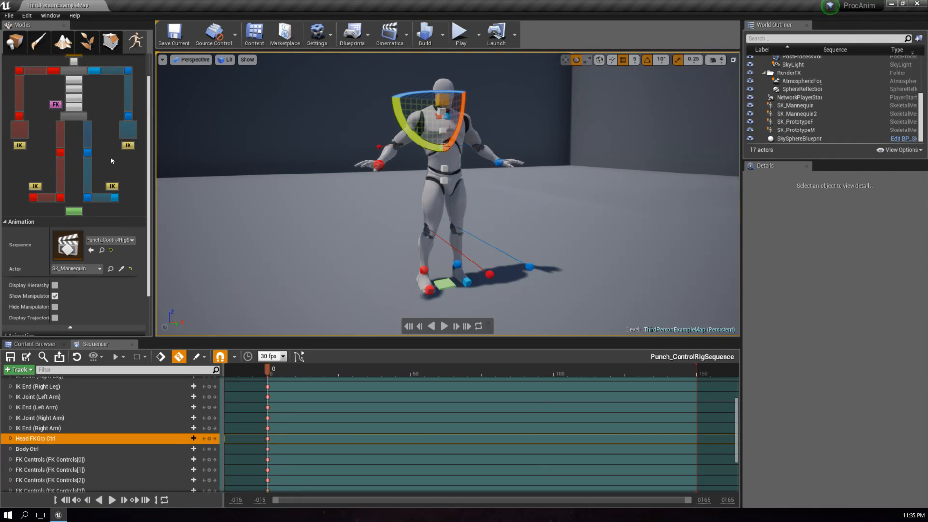
pyautogui.scroll(2, 112, 159)
pyautogui.click(21, 251)
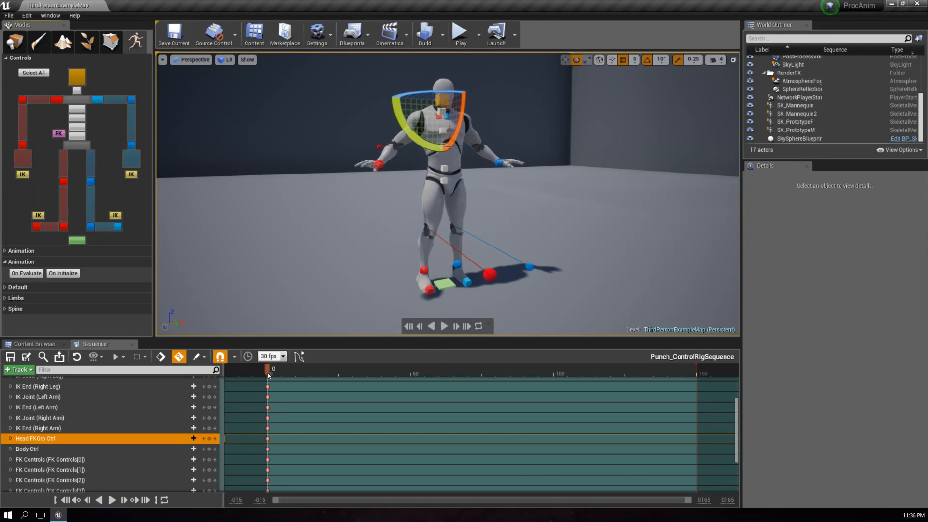
pyautogui.moveTo(269, 372)
pyautogui.mouseDown()
pyautogui.moveTo(278, 376)
pyautogui.moveTo(268, 381)
pyautogui.mouseUp()
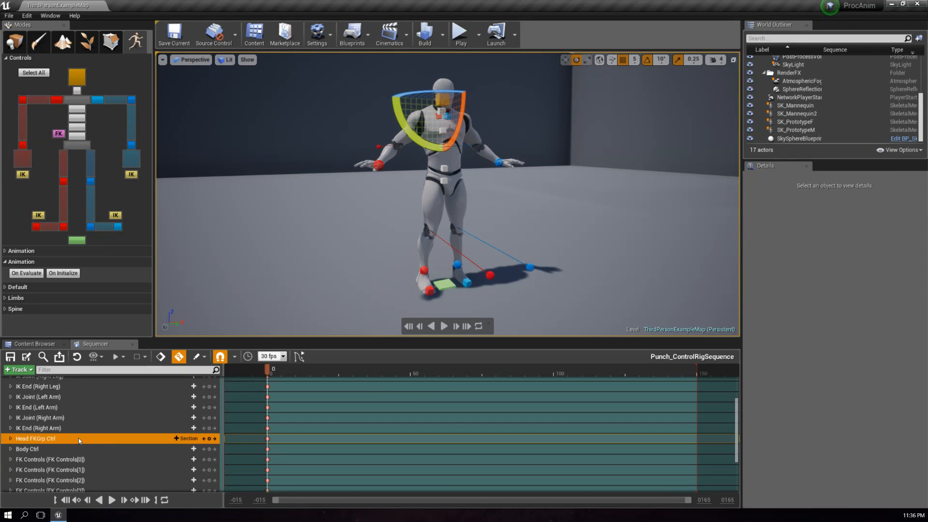
# - Expand the rotation channels of the Head FKGrp Ctrl track and set its Z rotation to 0
pyautogui.click(12, 439)
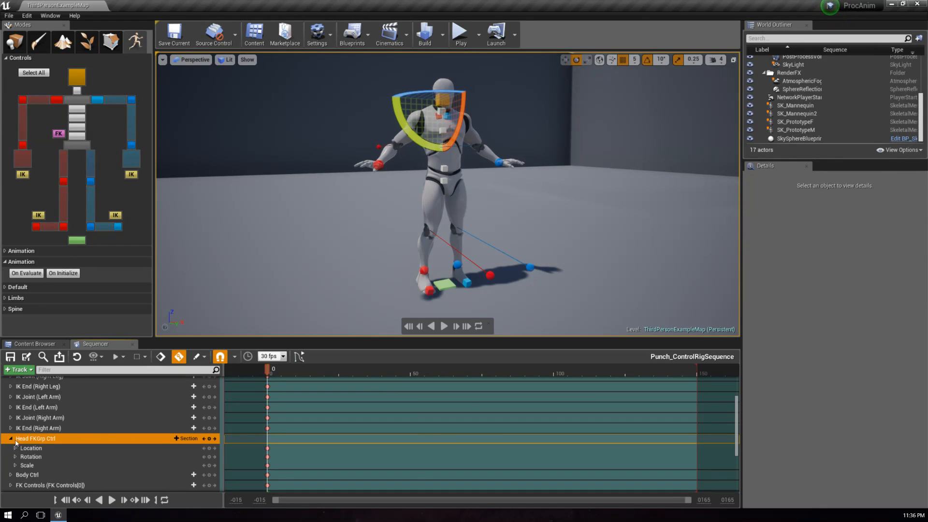
pyautogui.click(15, 457)
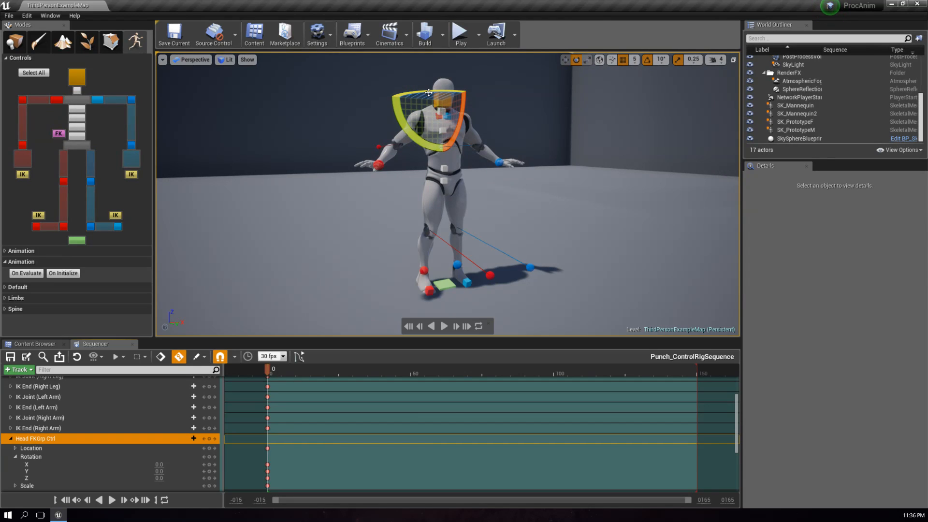
pyautogui.moveTo(158, 480)
pyautogui.mouseDown()
pyautogui.moveTo(209, 479)
pyautogui.moveTo(164, 479)
pyautogui.mouseUp()
pyautogui.click(160, 478)
pyautogui.write('0')
pyautogui.press('Return')
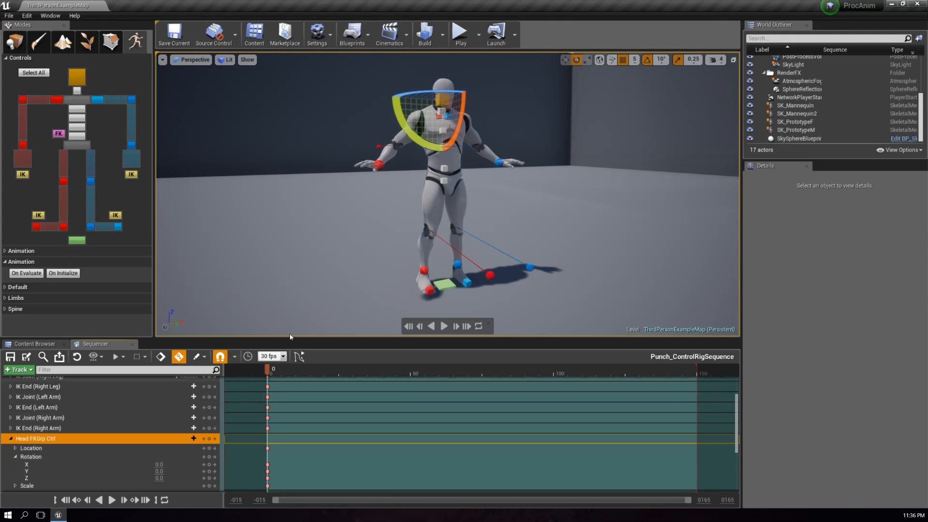
# - Nudge the head control's Z rotation slightly and reset it to 0
pyautogui.moveTo(315, 266); pyautogui.dragTo(317, 239, button='right')
pyautogui.press('w')
pyautogui.press('s')
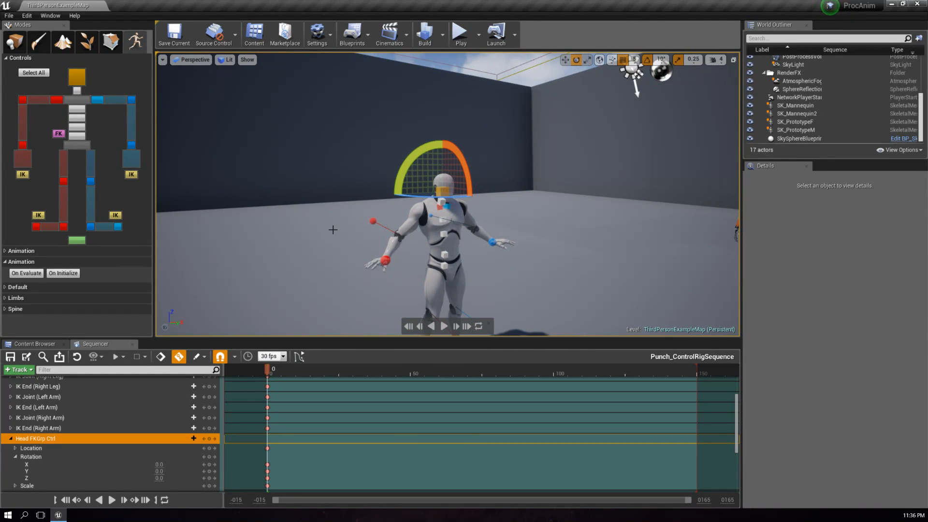
pyautogui.press('w')
pyautogui.moveTo(351, 242); pyautogui.dragTo(358, 234, button='right')
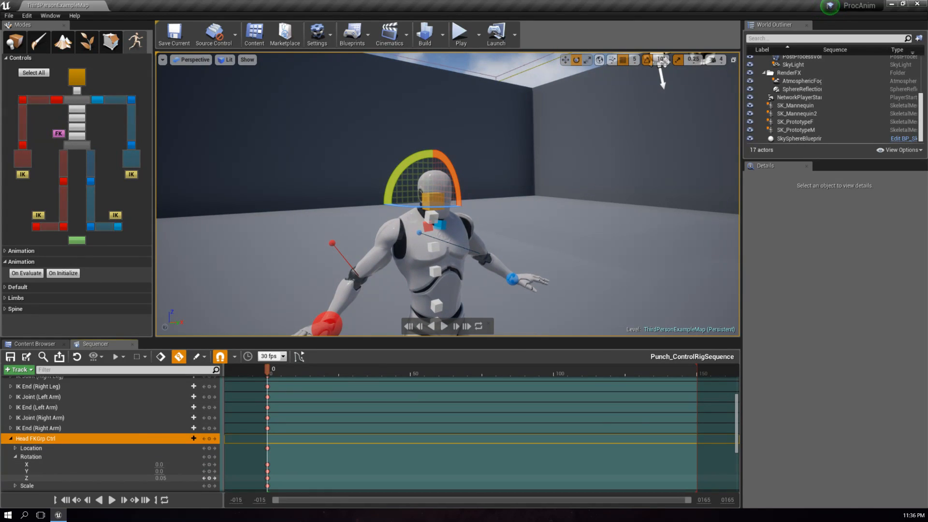
pyautogui.moveTo(161, 478)
pyautogui.mouseDown()
pyautogui.moveTo(180, 479)
pyautogui.moveTo(159, 478)
pyautogui.mouseUp()
pyautogui.click(163, 478)
pyautogui.write('01')
pyautogui.press('Return')
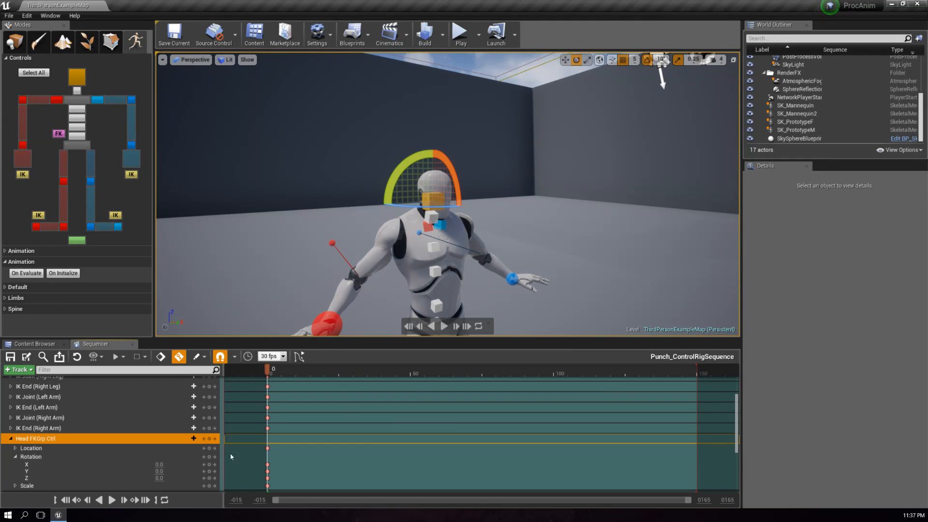
# - Rotate the head control to about 20° around Z and track down the displaced head in the level
pyautogui.moveTo(452, 169); pyautogui.dragTo(459, 181)
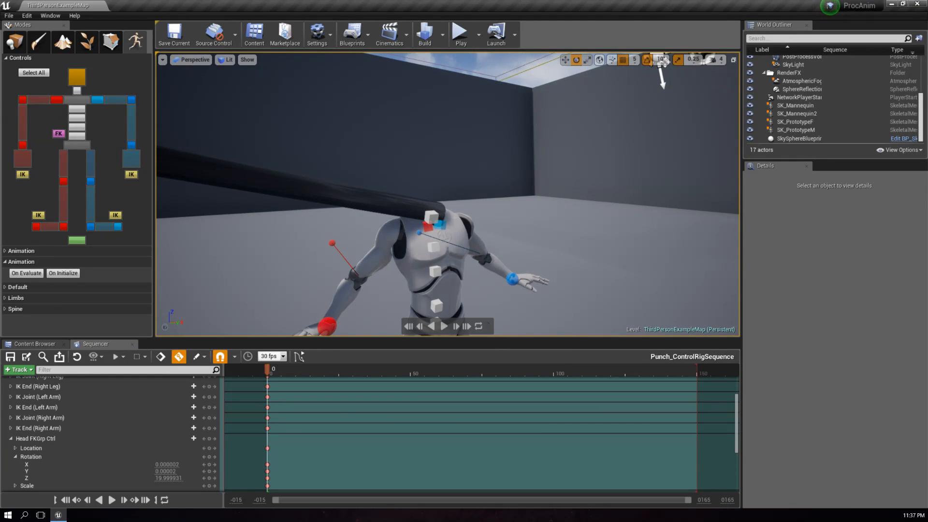
pyautogui.press('s')
pyautogui.moveTo(437, 226); pyautogui.dragTo(357, 181, button='right')
pyautogui.press('s')
pyautogui.press('w')
pyautogui.press('w')
pyautogui.press('w')
pyautogui.press('d')
pyautogui.press('w')
pyautogui.press('s')
pyautogui.press('s')
pyautogui.press('w')
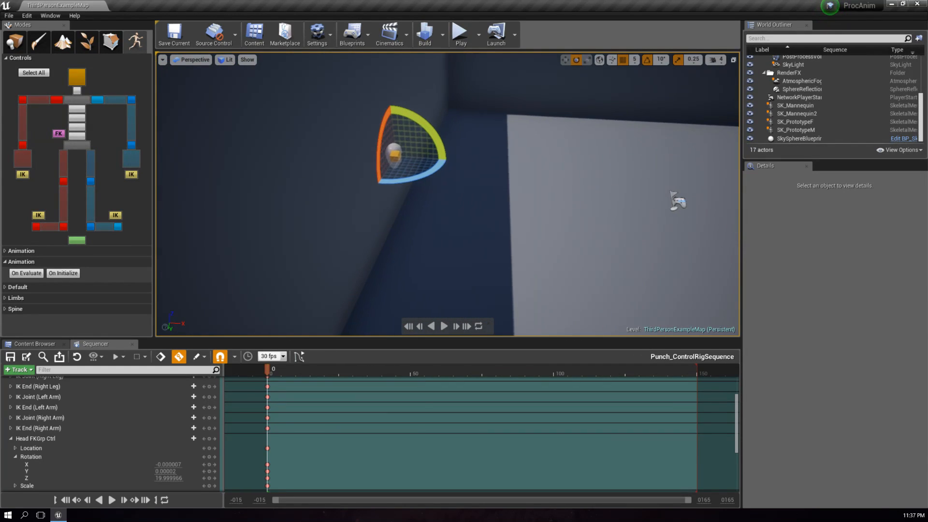
# - Expand the head control's location channels and set X, Y and Z to 0, bringing the mannequin back into view
pyautogui.click(15, 448)
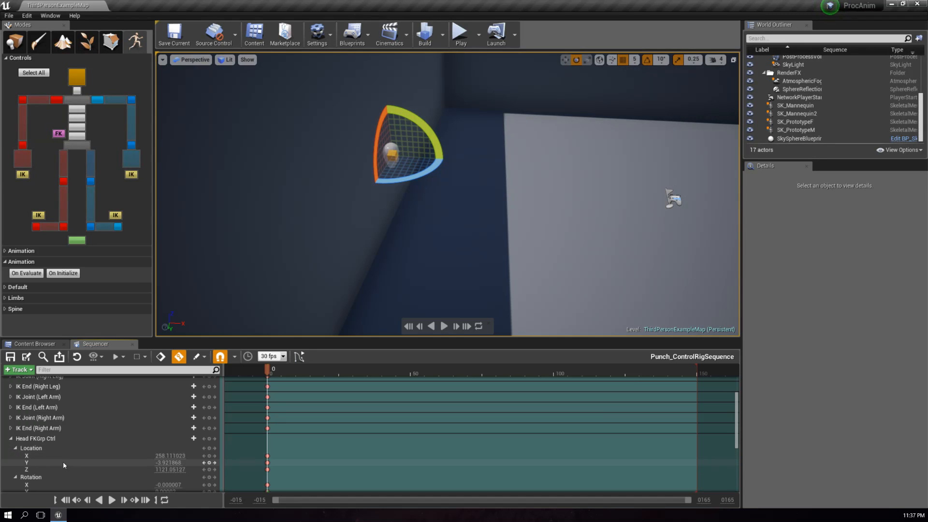
pyautogui.scroll(-2, 68, 460)
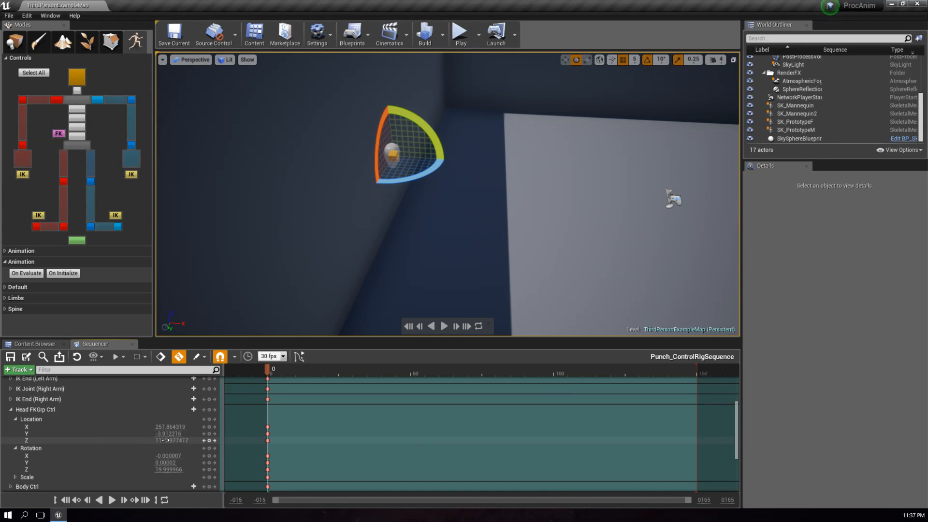
pyautogui.moveTo(395, 206); pyautogui.dragTo(368, 196, button='right')
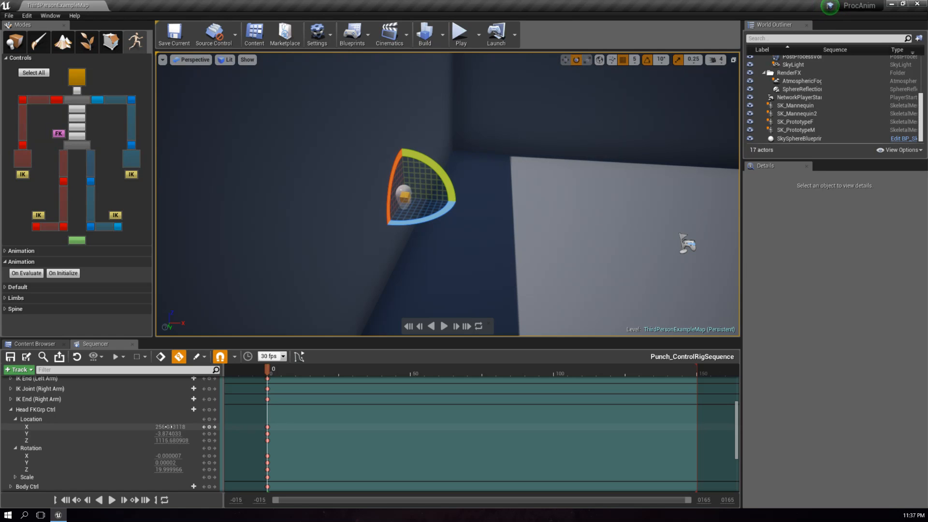
pyautogui.click(168, 427)
pyautogui.write('0')
pyautogui.press('Tab')
pyautogui.write('0')
pyautogui.press('Tab')
pyautogui.write('0')
pyautogui.press('Return')
pyautogui.moveTo(458, 260); pyautogui.dragTo(356, 255, button='right')
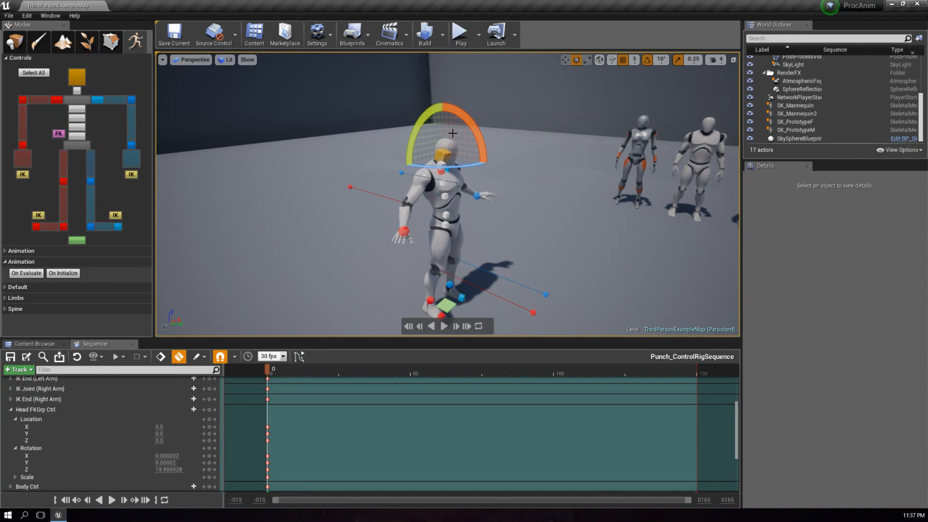
# - Rotate the head control to about 30° around Z and set its X, Y and Z location to 0 again
pyautogui.moveTo(474, 120); pyautogui.dragTo(468, 128)
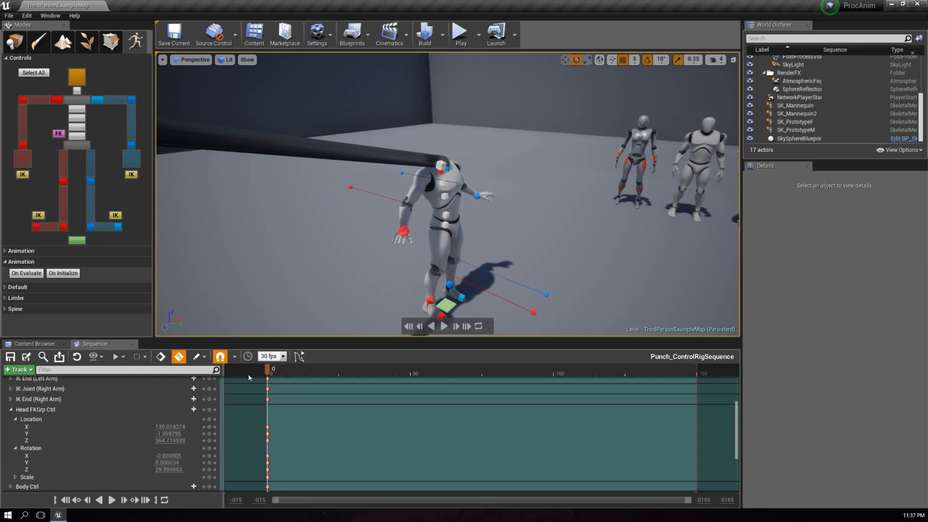
pyautogui.click(168, 428)
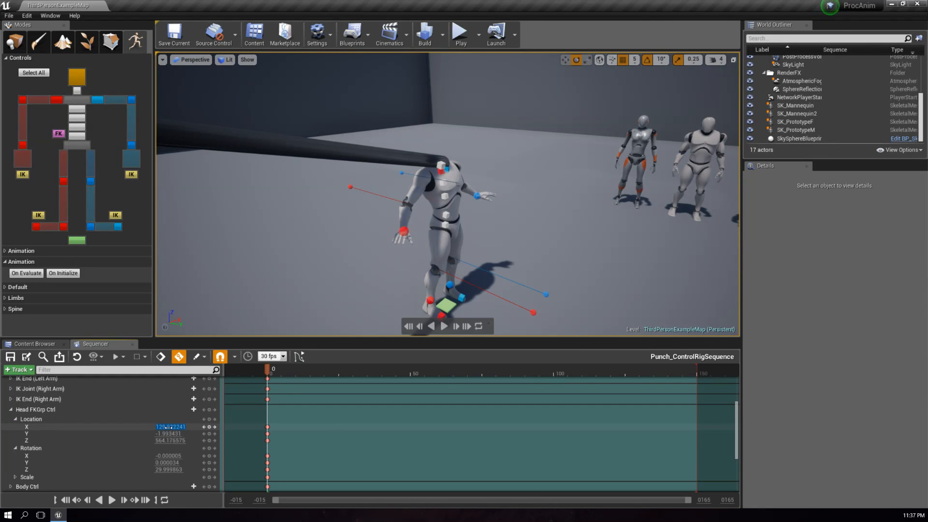
pyautogui.write('0')
pyautogui.press('Tab')
pyautogui.write('0')
pyautogui.press('Tab')
pyautogui.write('0')
pyautogui.press('Return')
# - Delete the head control's location keys at frame 0 and rotate the control to about 20° around Z
pyautogui.moveTo(272, 423); pyautogui.dragTo(253, 439)
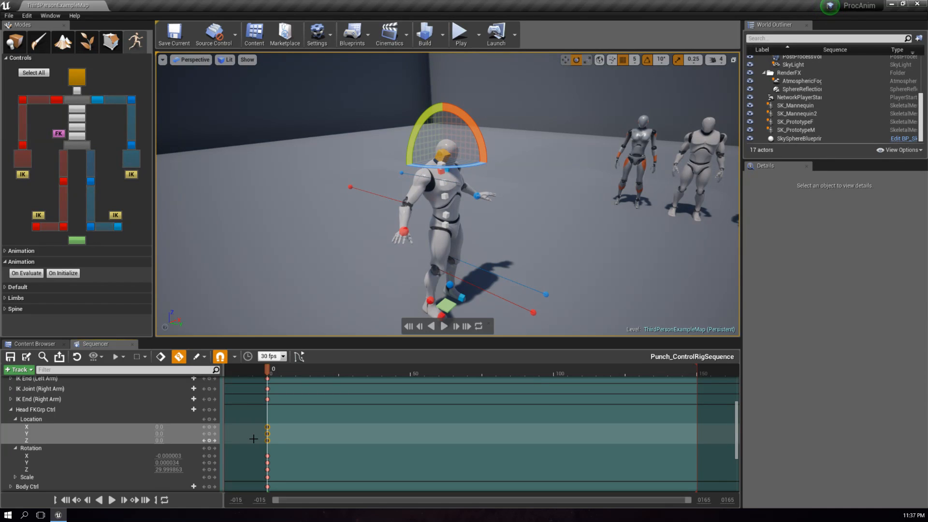
pyautogui.press('Delete')
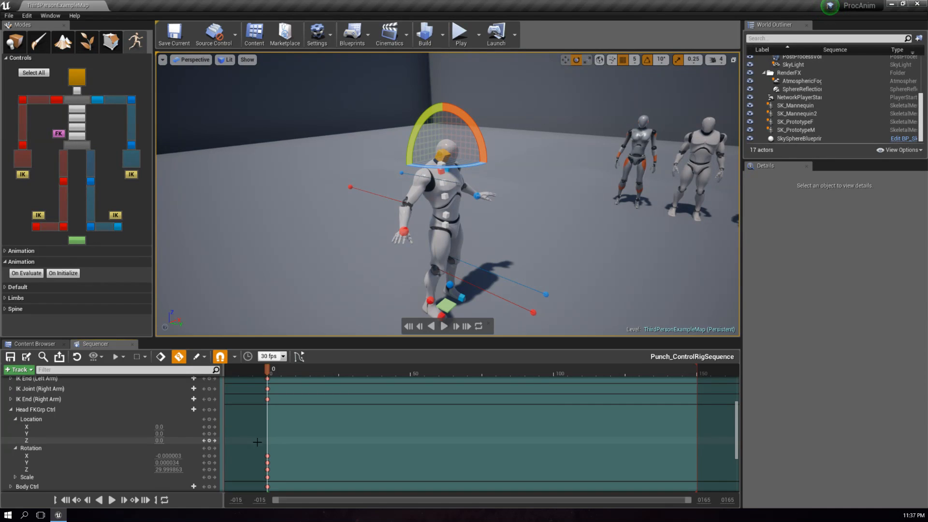
pyautogui.press('w')
pyautogui.moveTo(476, 201); pyautogui.dragTo(447, 191, button='right')
pyautogui.press('s')
pyautogui.moveTo(538, 235); pyautogui.dragTo(570, 225, button='right')
pyautogui.press('a')
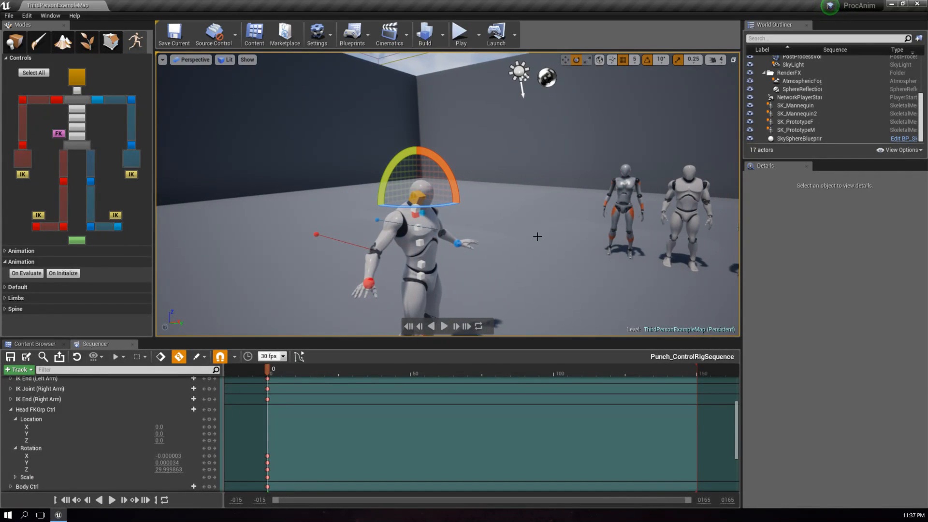
pyautogui.moveTo(450, 170); pyautogui.dragTo(446, 186)
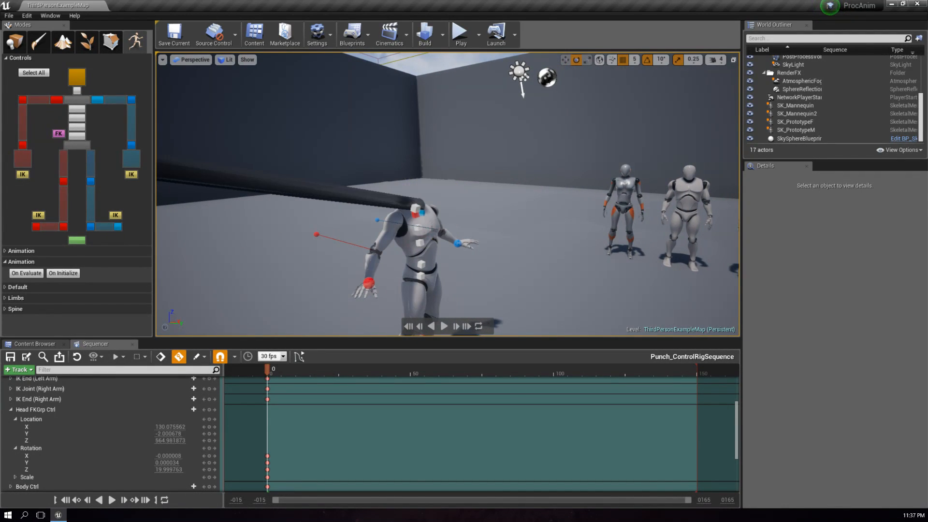
# - Set the head control's X, Y and Z location to 0 and return its X, Y and Z rotation to 0
pyautogui.click(157, 427)
pyautogui.write('0')
pyautogui.press('Tab')
pyautogui.write('0')
pyautogui.press('Tab')
pyautogui.write('0')
pyautogui.press('Return')
pyautogui.moveTo(482, 226); pyautogui.dragTo(425, 236, button='right')
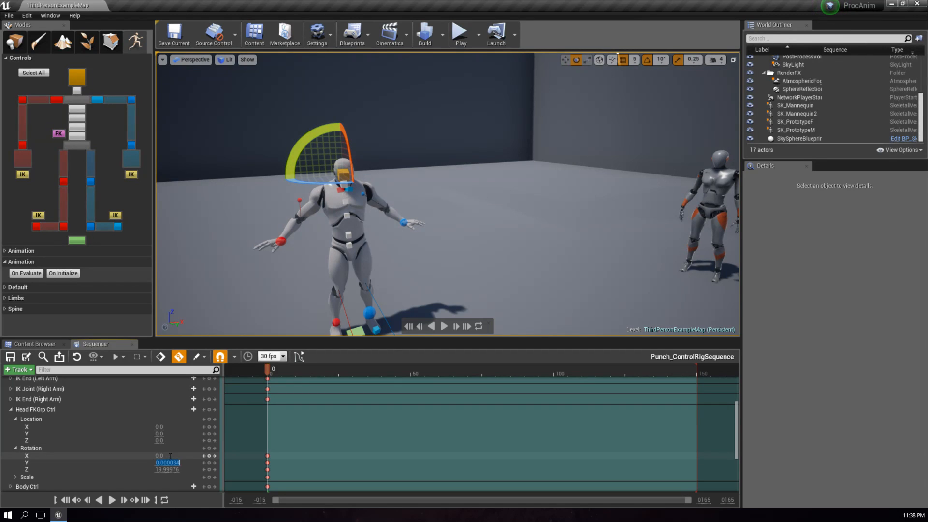
pyautogui.moveTo(281, 282); pyautogui.dragTo(340, 283, button='right')
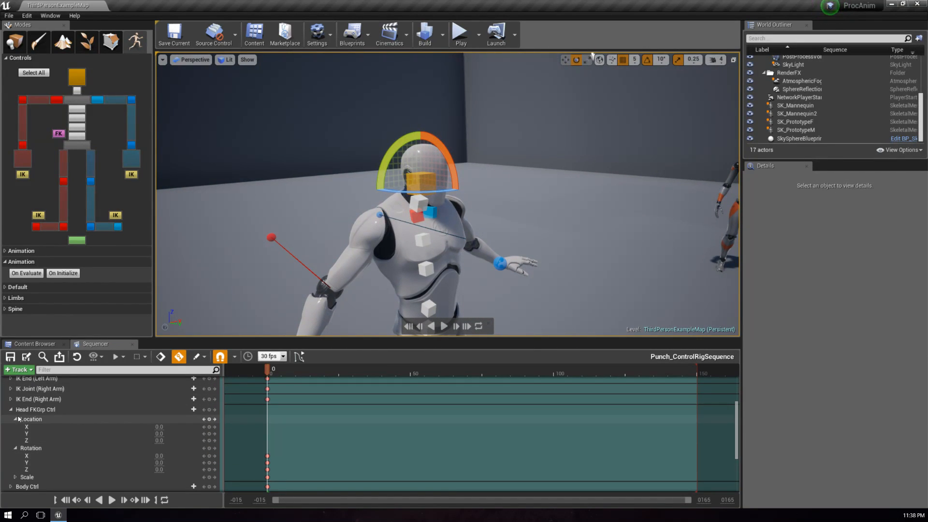
# - Turn on automatic keying and rotate the head control to about -10° around Z
pyautogui.click(164, 361)
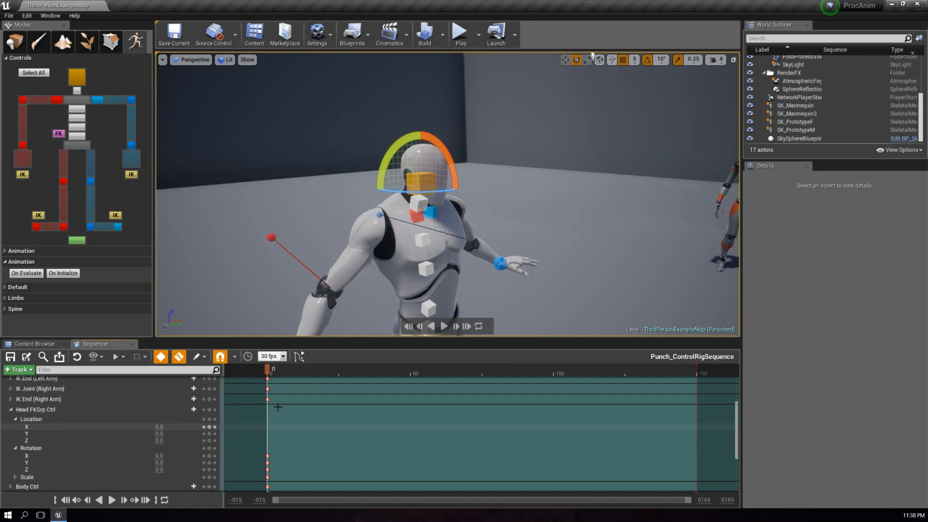
pyautogui.moveTo(420, 115); pyautogui.dragTo(387, 119)
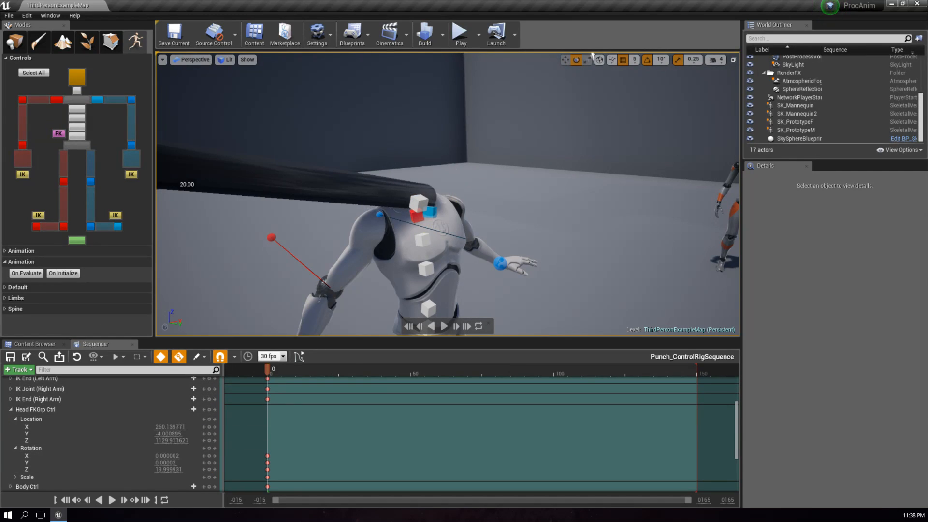
pyautogui.moveTo(594, 56); pyautogui.dragTo(556, 87)
pyautogui.keyDown('alt'); pyautogui.moveTo(435, 203); pyautogui.dragTo(561, 172); pyautogui.keyUp('alt')
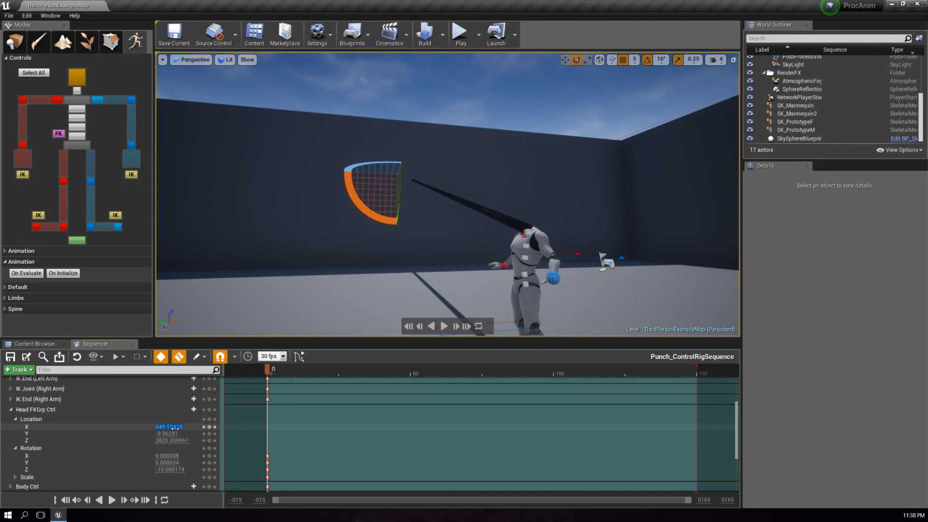
# - Set the head control's X, Y and Z location back to 0 to return the displaced head
pyautogui.press('Tab')
pyautogui.write('0')
pyautogui.press('Tab')
pyautogui.write('0')
pyautogui.press('Return')
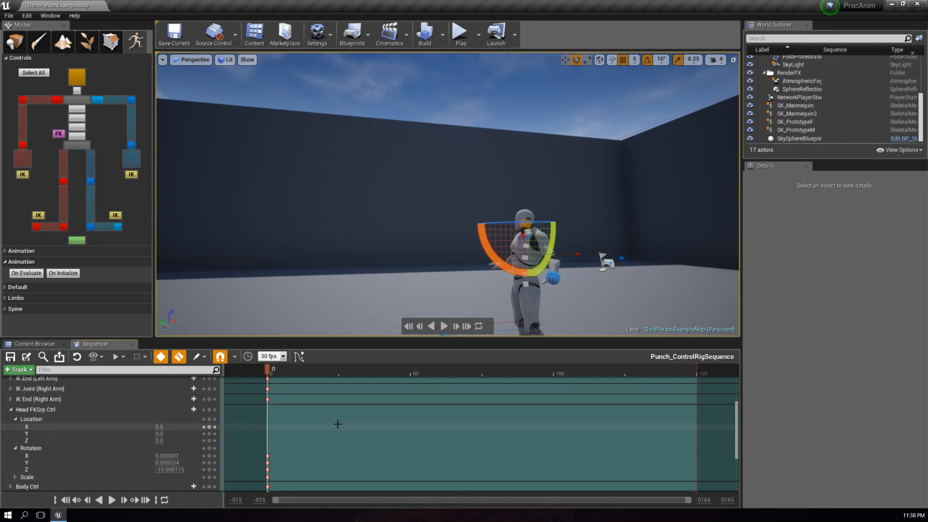
# - Select the head control's three location channels, move to frame 25 and rotate the control to about -140° around Z
pyautogui.click(42, 427)
pyautogui.keyDown('shift'); pyautogui.click(41, 440); pyautogui.keyUp('shift')
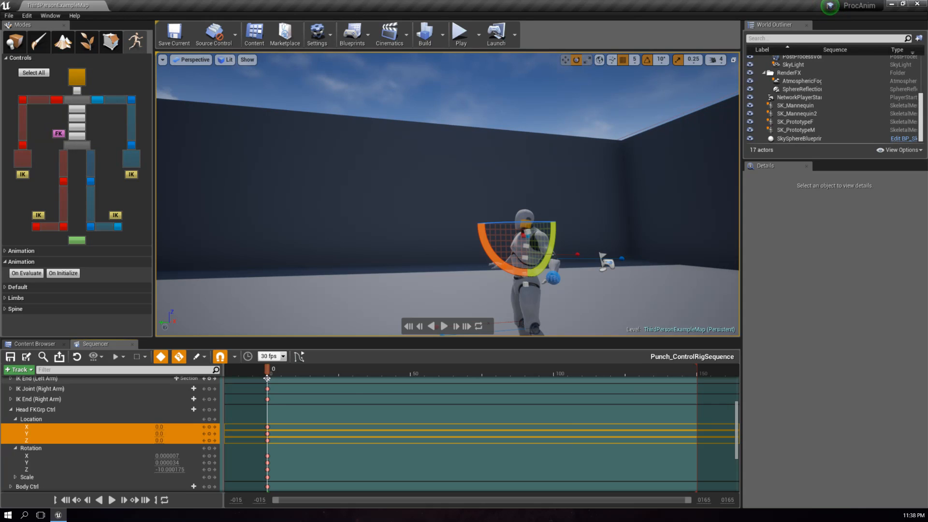
pyautogui.moveTo(268, 374); pyautogui.dragTo(338, 375)
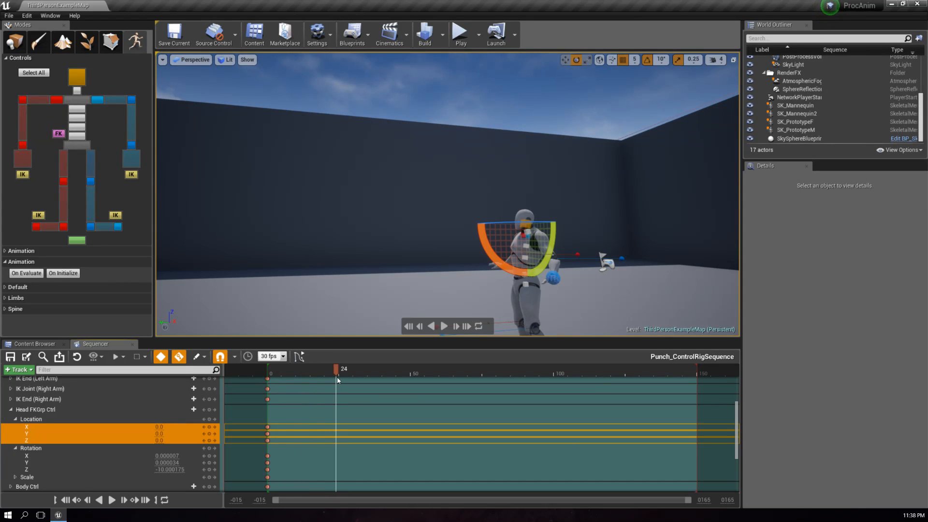
pyautogui.moveTo(538, 251); pyautogui.dragTo(589, 324)
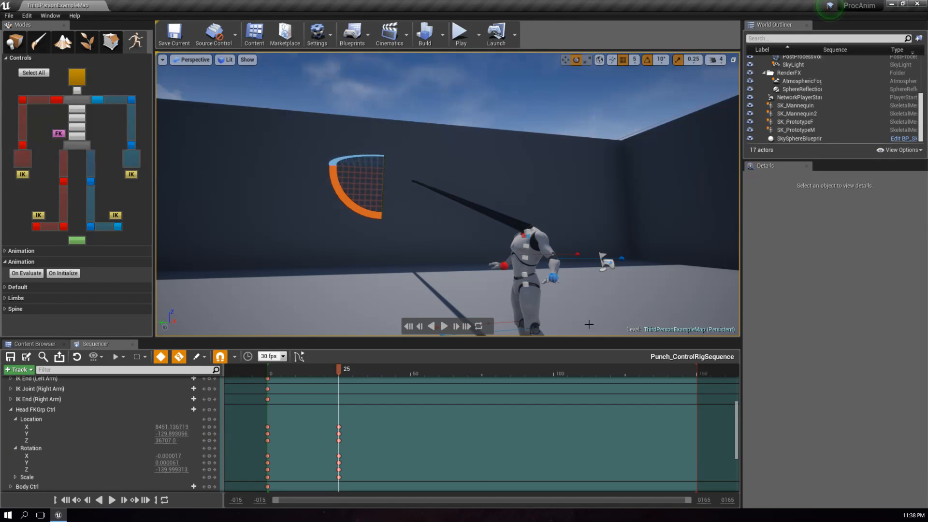
# - Try rotating the left and right ball controls of the feet at frame 25
pyautogui.click(556, 280)
pyautogui.moveTo(545, 240)
pyautogui.mouseDown()
pyautogui.moveTo(512, 242)
pyautogui.moveTo(580, 244)
pyautogui.moveTo(493, 247)
pyautogui.moveTo(534, 242)
pyautogui.mouseUp()
pyautogui.moveTo(534, 242); pyautogui.dragTo(422, 240, button='right')
pyautogui.click(459, 209)
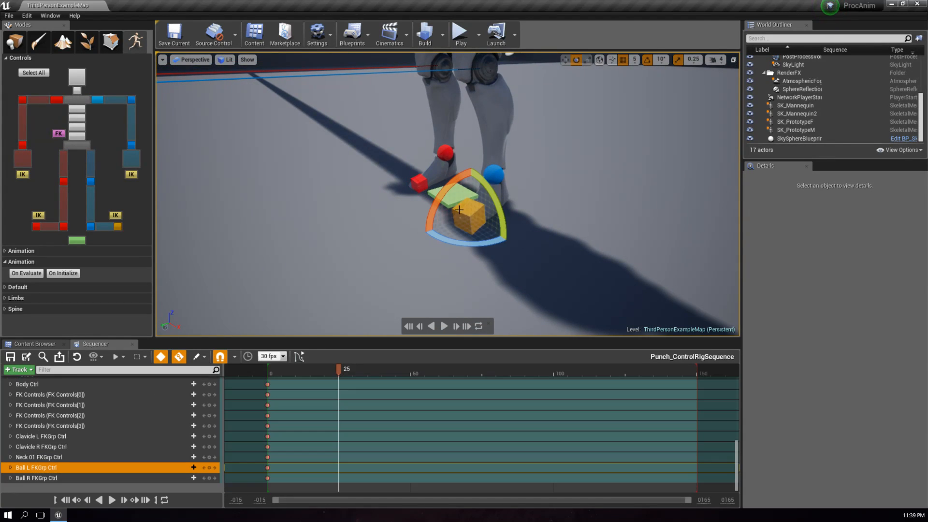
pyautogui.moveTo(442, 194); pyautogui.dragTo(432, 210)
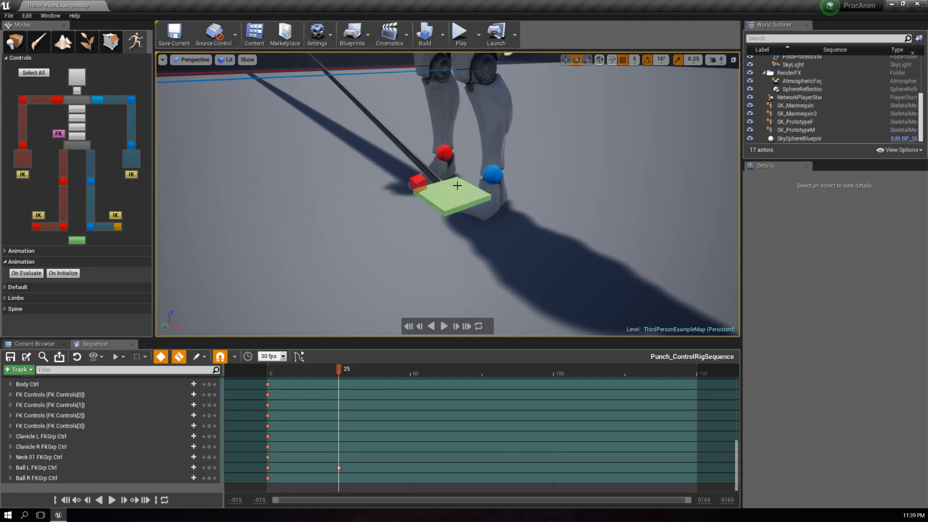
pyautogui.click(416, 178)
pyautogui.moveTo(381, 165); pyautogui.dragTo(399, 145)
pyautogui.moveTo(399, 145); pyautogui.dragTo(425, 145, button='right')
# - Try rotating the neck control at frame 25 and switch the spine to IK
pyautogui.click(462, 187)
pyautogui.click(458, 182)
pyautogui.moveTo(459, 173); pyautogui.dragTo(459, 163)
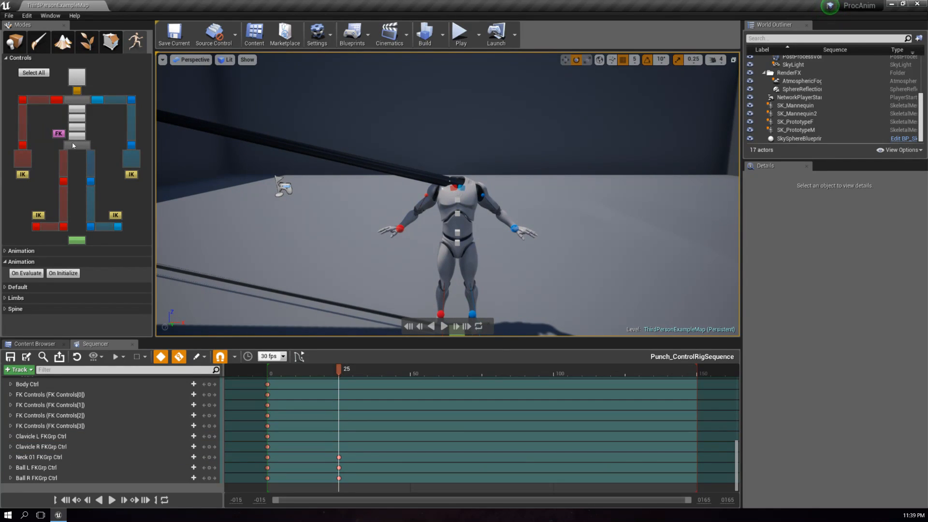
pyautogui.click(57, 134)
pyautogui.moveTo(416, 210); pyautogui.dragTo(333, 200, button='right')
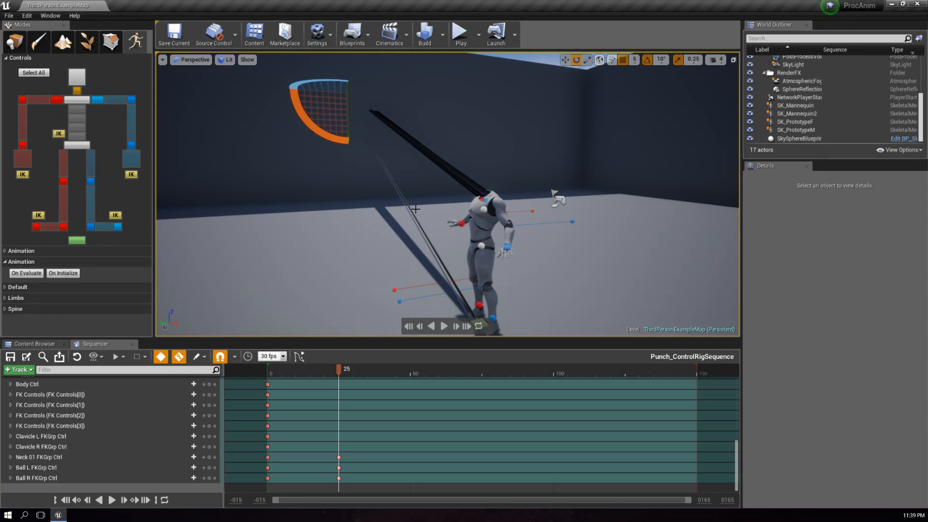
# - Undo the spine switch and the test rotations of the neck, ball and head controls at frame 25
pyautogui.hotkey('ctrl', 'z')
pyautogui.hotkey('ctrl', 'z')
pyautogui.hotkey('ctrl', 'z')
pyautogui.hotkey('ctrl', 'z')
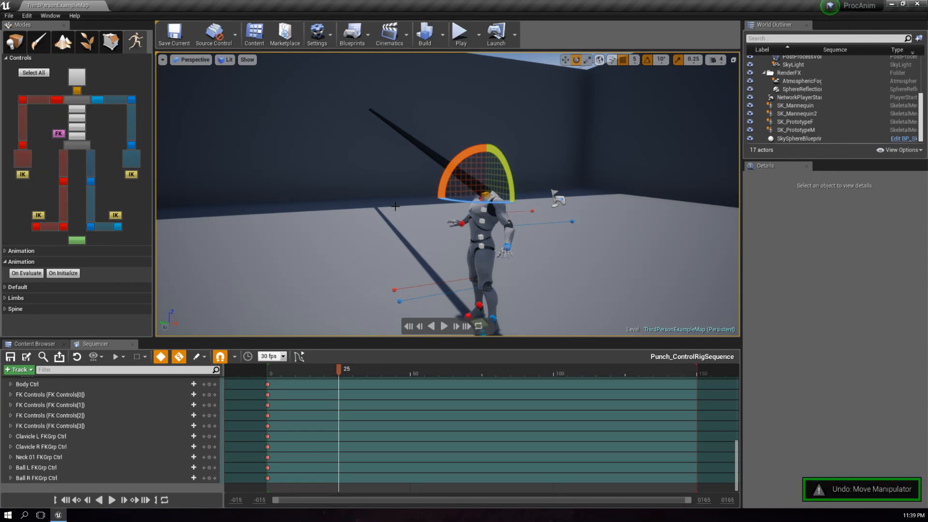
pyautogui.moveTo(376, 219)
pyautogui.mouseDown(button='right')
pyautogui.moveTo(376, 241)
pyautogui.moveTo(376, 228)
pyautogui.mouseUp(button='right')
pyautogui.hotkey('ctrl', 'z')
pyautogui.hotkey('ctrl', 'z')
pyautogui.hotkey('ctrl', 'z')
pyautogui.hotkey('ctrl', 'z')
pyautogui.hotkey('ctrl', 'z')
pyautogui.hotkey('ctrl', 'z')
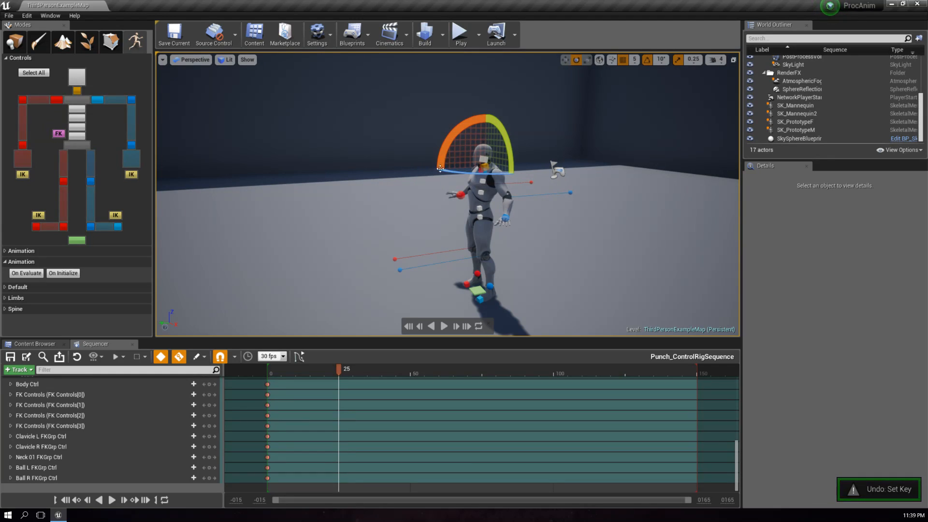
pyautogui.moveTo(430, 233); pyautogui.dragTo(537, 237, button='right')
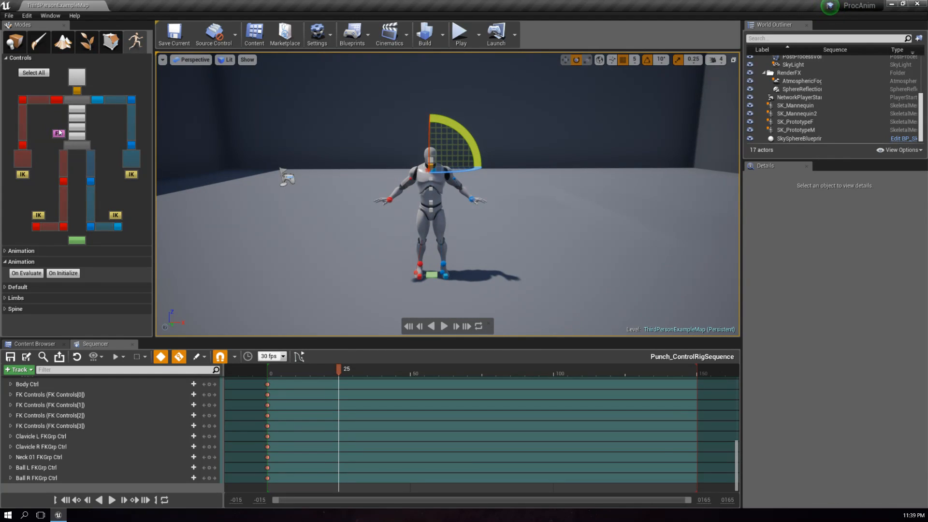
# - Switch the spine to IK and try moving the upper spine control upward at frame 25
pyautogui.press('Escape')
pyautogui.moveTo(382, 214)
pyautogui.mouseDown(button='right')
pyautogui.moveTo(363, 214)
pyautogui.moveTo(383, 222)
pyautogui.mouseUp(button='right')
pyautogui.press('w')
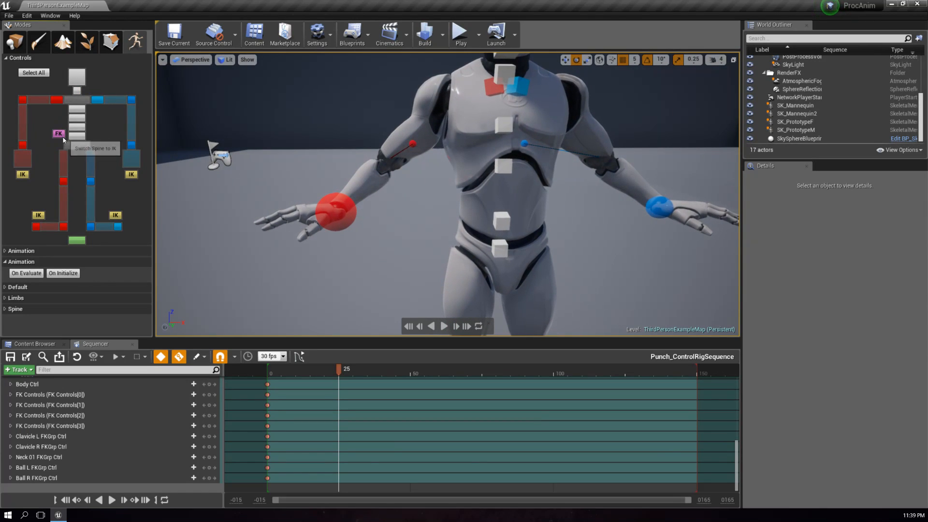
pyautogui.click(62, 138)
pyautogui.click(74, 100)
pyautogui.press('s')
pyautogui.moveTo(300, 145); pyautogui.dragTo(339, 161, button='right')
pyautogui.press('a')
pyautogui.press('w')
pyautogui.moveTo(316, 148); pyautogui.dragTo(327, 129)
pyautogui.press('a')
pyautogui.moveTo(367, 176)
pyautogui.mouseDown(button='right')
pyautogui.moveTo(366, 189)
pyautogui.moveTo(372, 173)
pyautogui.mouseUp(button='right')
pyautogui.press('w')
pyautogui.press('s')
pyautogui.moveTo(416, 130)
pyautogui.mouseDown()
pyautogui.moveTo(420, 265)
pyautogui.moveTo(418, 121)
pyautogui.mouseUp()
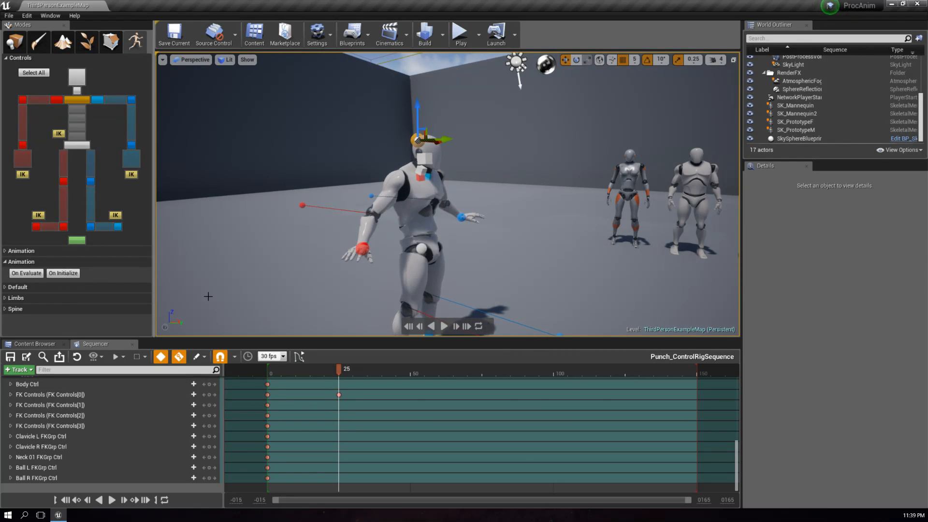
# - Delete the upper spine control's key at frame 25 and switch the spine back to FK
pyautogui.moveTo(330, 392); pyautogui.dragTo(355, 404)
pyautogui.press('Delete')
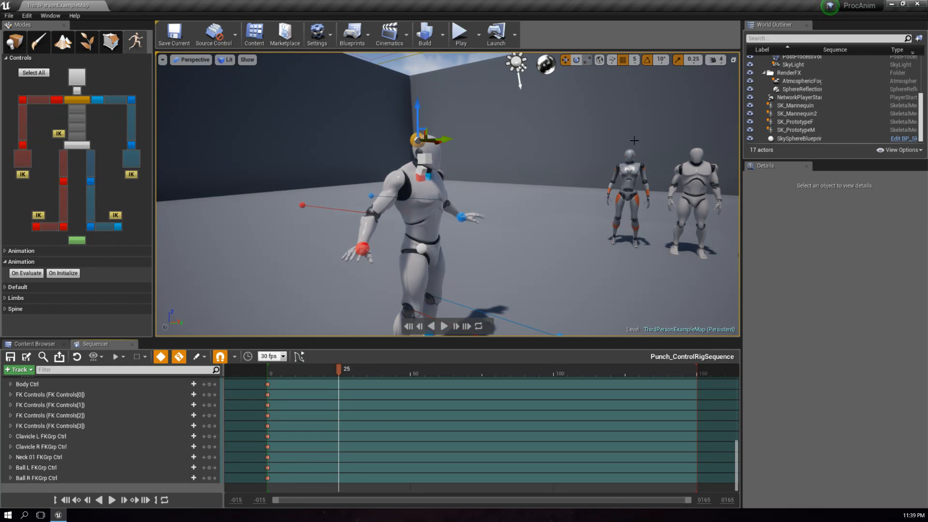
pyautogui.click(61, 135)
pyautogui.press('s')
pyautogui.moveTo(447, 194); pyautogui.dragTo(394, 207, button='right')
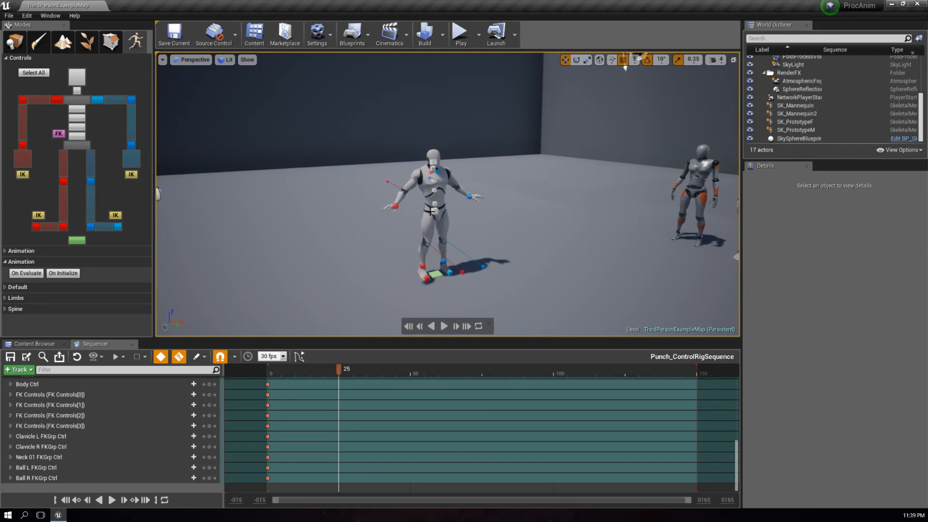
# - Select the right arm's IK end control, examine the arm and hand up close, and clear the selection
pyautogui.moveTo(447, 194); pyautogui.dragTo(455, 227, button='right')
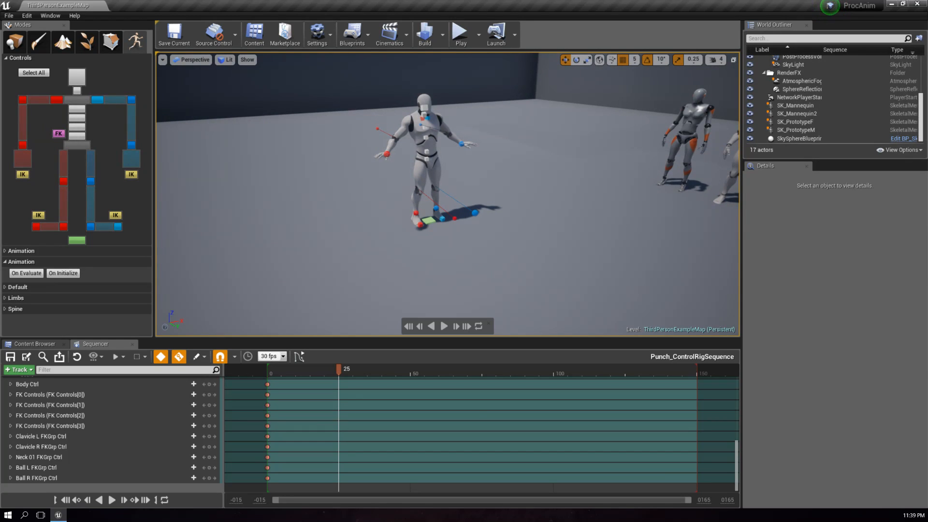
pyautogui.moveTo(447, 194); pyautogui.dragTo(445, 188, button='right')
pyautogui.press('w')
pyautogui.press('s')
pyautogui.moveTo(494, 225); pyautogui.dragTo(495, 193, button='right')
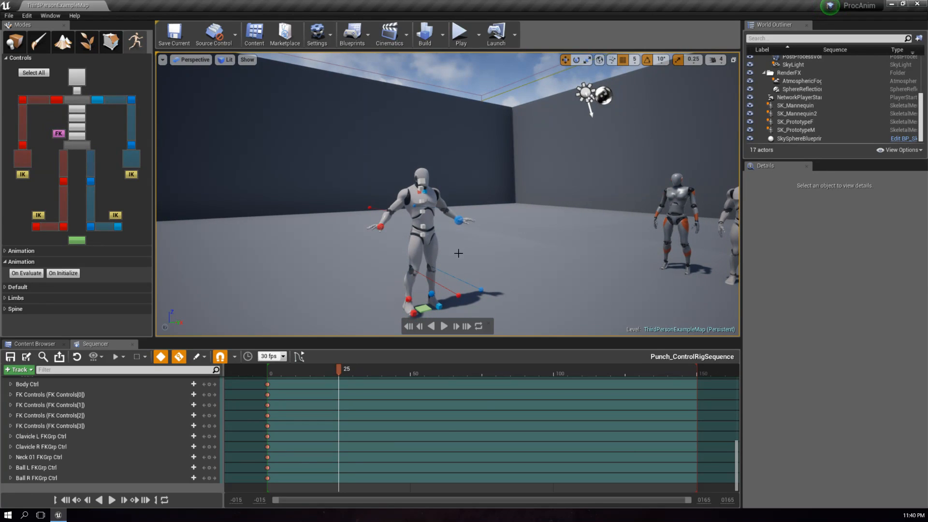
pyautogui.rightClick(459, 251)
pyautogui.click(26, 163)
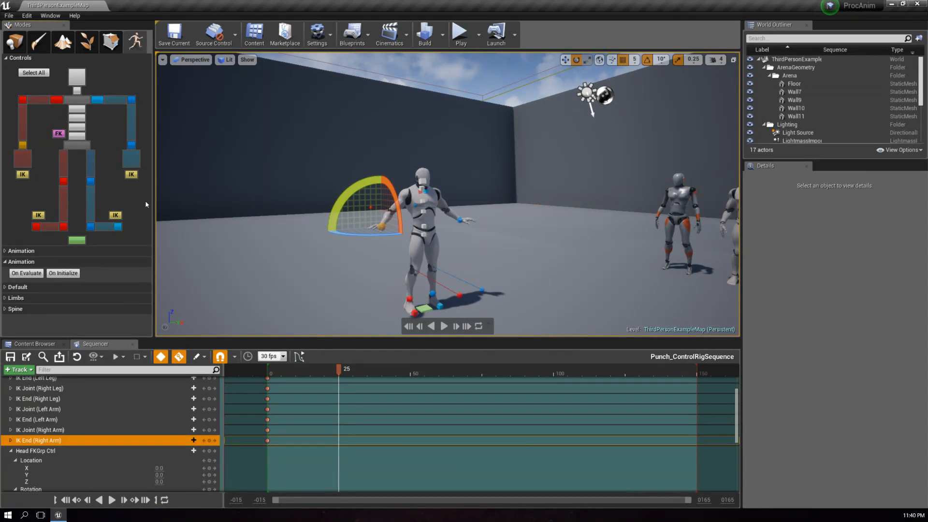
pyautogui.moveTo(480, 248); pyautogui.dragTo(489, 281, button='right')
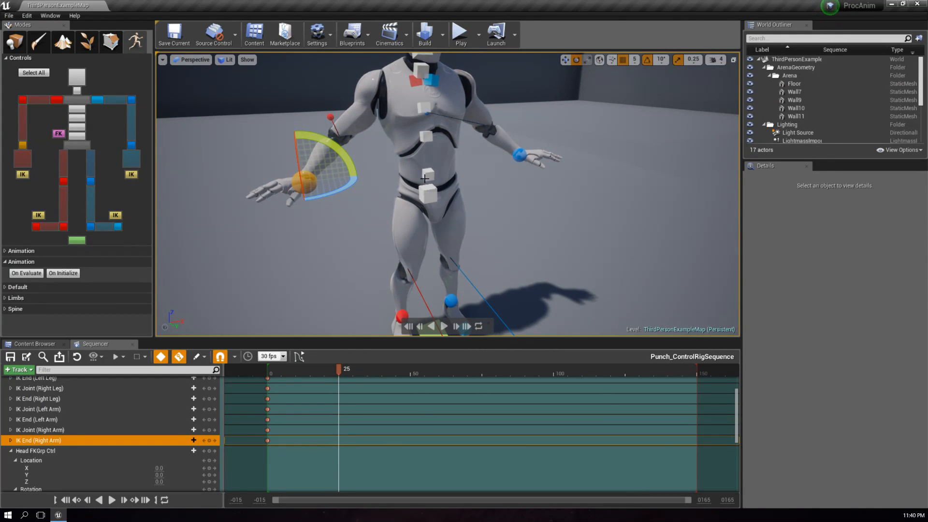
pyautogui.moveTo(408, 159); pyautogui.dragTo(366, 215, button='right')
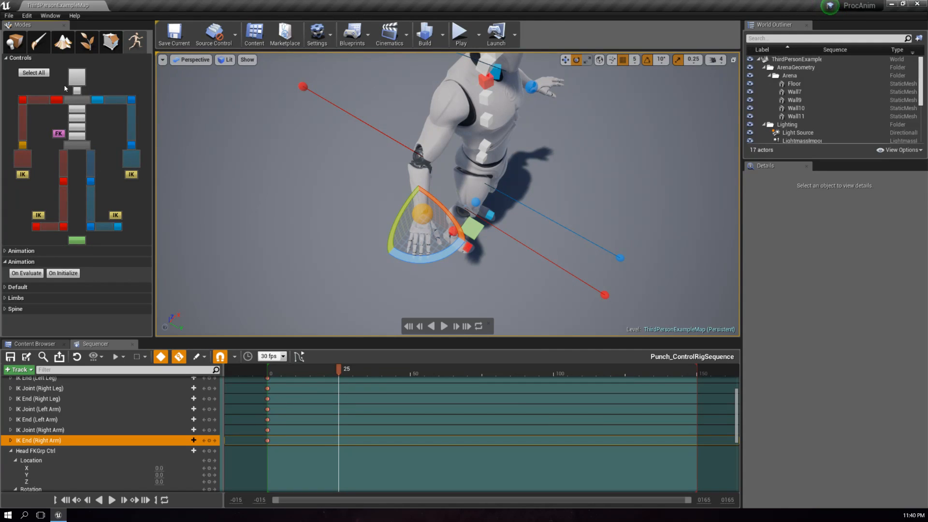
pyautogui.click(97, 149)
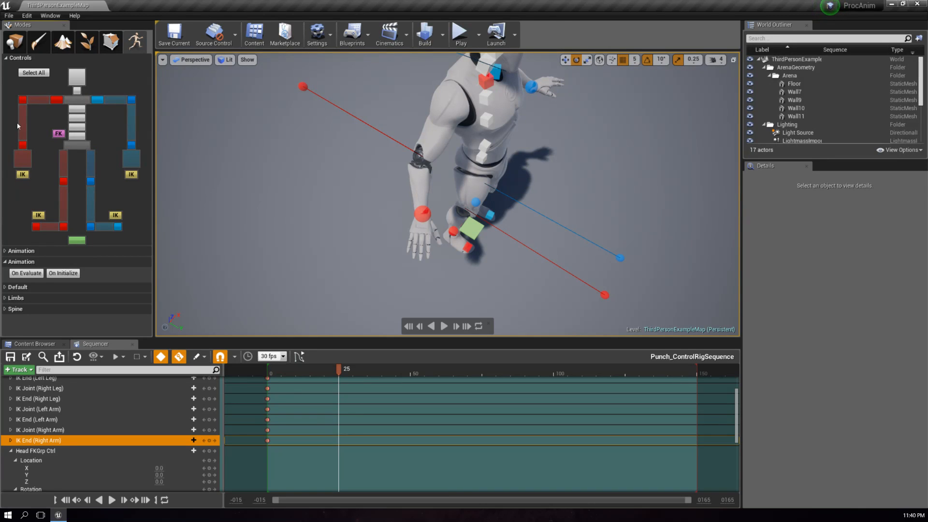
# - Select the right arm's IK end control and rotate it at frame 25 so the hand points downward
pyautogui.moveTo(379, 233); pyautogui.dragTo(353, 260, button='right')
pyautogui.press('s')
pyautogui.press('w')
pyautogui.press('s')
pyautogui.click(387, 263)
pyautogui.moveTo(471, 295); pyautogui.dragTo(454, 324, button='right')
pyautogui.moveTo(406, 250); pyautogui.dragTo(450, 261, button='right')
pyautogui.press('s')
pyautogui.press('w')
pyautogui.press('d')
pyautogui.press('w')
pyautogui.press('s')
pyautogui.press('a')
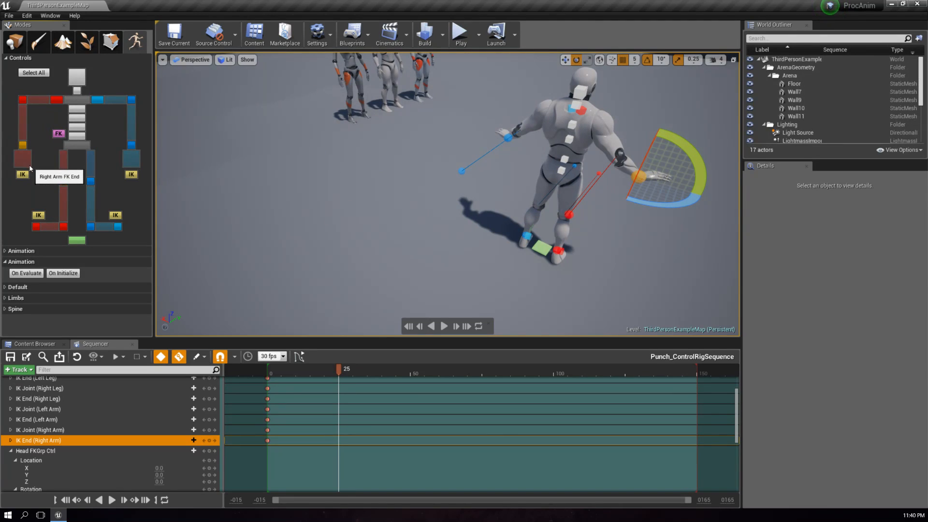
pyautogui.press('d')
pyautogui.moveTo(554, 192)
pyautogui.mouseDown(button='right')
pyautogui.moveTo(513, 188)
pyautogui.moveTo(498, 166)
pyautogui.moveTo(553, 192)
pyautogui.mouseUp(button='right')
pyautogui.press('w')
pyautogui.press('s')
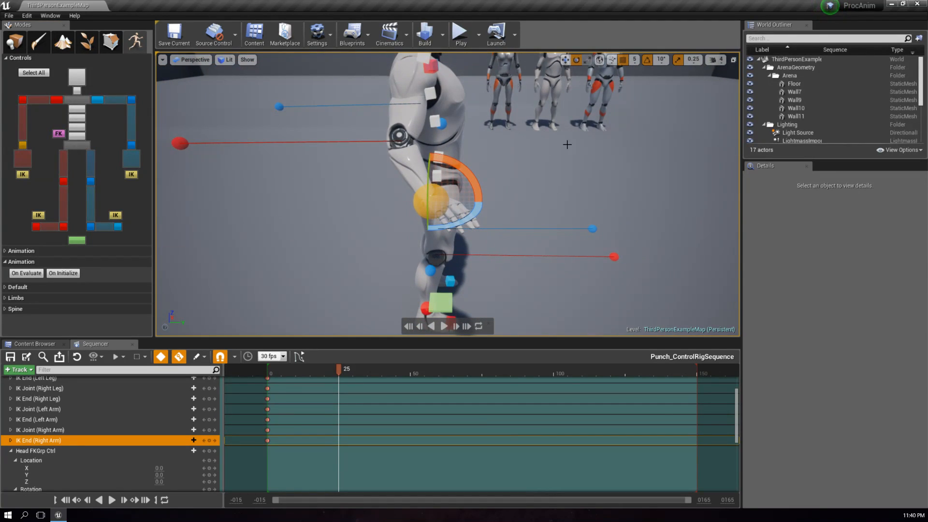
pyautogui.moveTo(428, 195); pyautogui.dragTo(439, 158)
pyautogui.keyDown('alt'); pyautogui.moveTo(522, 197); pyautogui.dragTo(487, 183); pyautogui.keyUp('alt')
# - Move the right arm's IK end control inward, back and down so the hand sits beside the right hip
pyautogui.press('w')
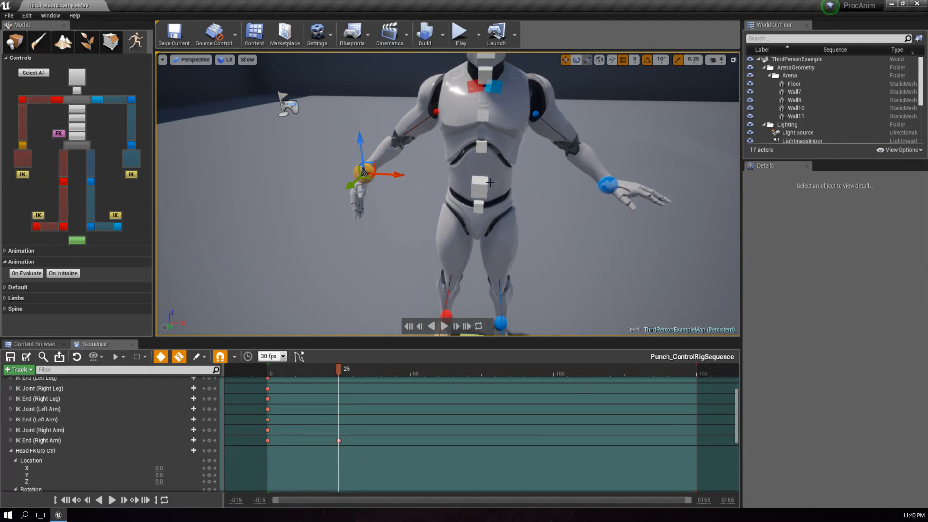
pyautogui.moveTo(389, 183); pyautogui.dragTo(475, 195)
pyautogui.moveTo(475, 196); pyautogui.dragTo(451, 200, button='right')
pyautogui.moveTo(452, 183); pyautogui.dragTo(441, 183)
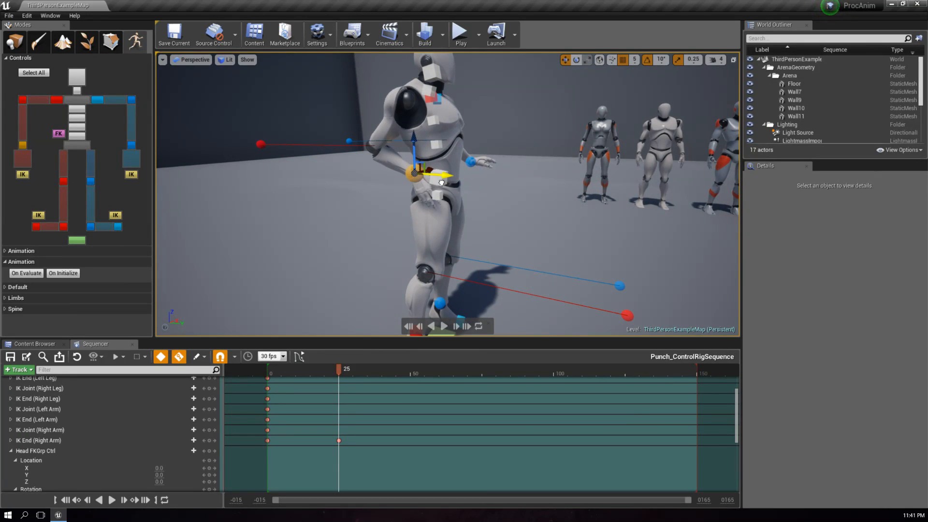
pyautogui.press('e')
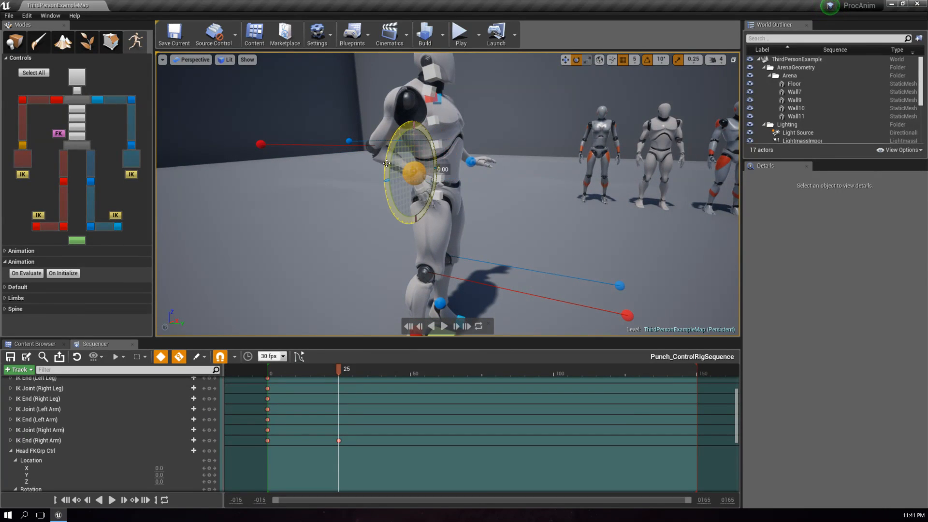
pyautogui.press('w')
pyautogui.moveTo(408, 157); pyautogui.dragTo(428, 189)
pyautogui.press('d')
pyautogui.moveTo(429, 189); pyautogui.dragTo(319, 190, button='right')
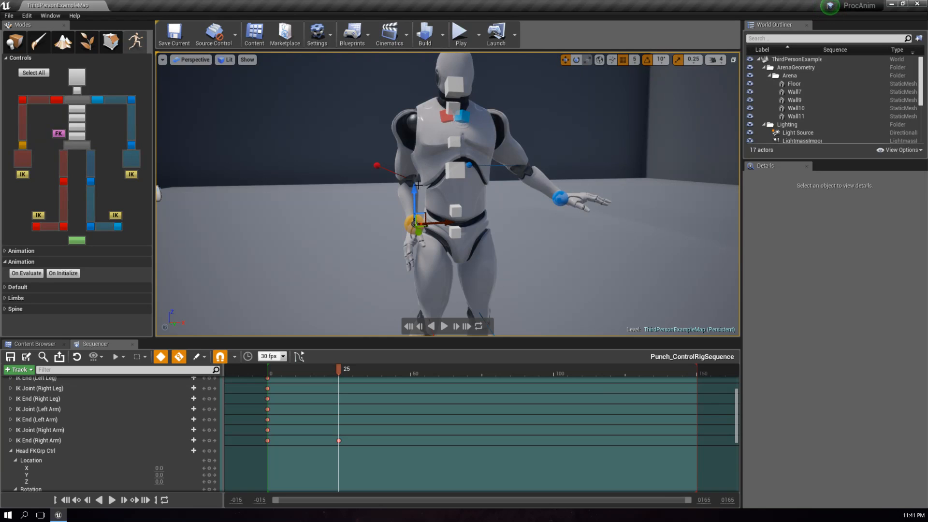
# - Move the right arm's IK joint control backward, away from the elbow, at frame 25
pyautogui.click(376, 166)
pyautogui.moveTo(424, 203); pyautogui.dragTo(403, 211, button='right')
pyautogui.press('s')
pyautogui.moveTo(461, 145); pyautogui.dragTo(270, 151)
# - Raise the right arm's IK joint control and move it outward from the body so the elbow flares out
pyautogui.moveTo(270, 152); pyautogui.dragTo(441, 192, button='right')
pyautogui.press('s')
pyautogui.press('a')
pyautogui.press('s')
pyautogui.press('w')
pyautogui.moveTo(389, 280); pyautogui.dragTo(404, 146)
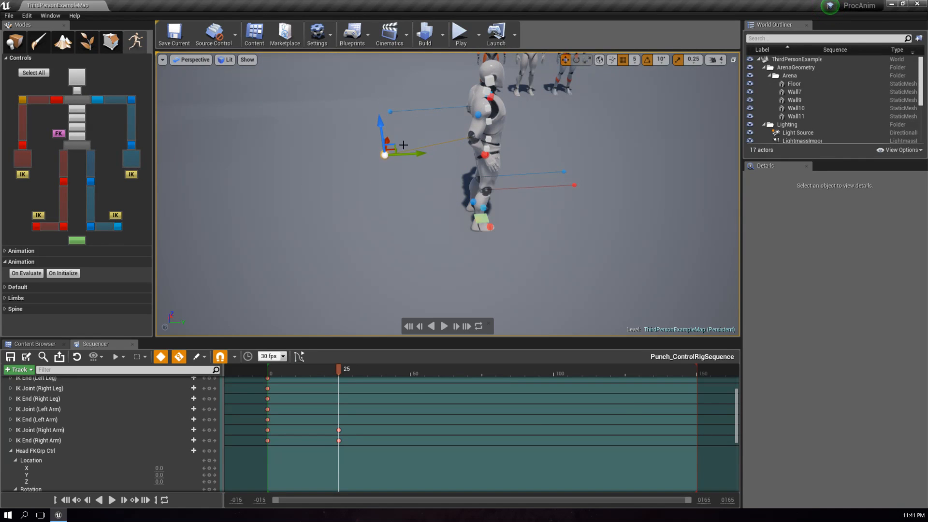
pyautogui.moveTo(403, 155)
pyautogui.mouseDown(button='right')
pyautogui.moveTo(300, 145)
pyautogui.moveTo(232, 92)
pyautogui.moveTo(399, 193)
pyautogui.moveTo(397, 154)
pyautogui.mouseUp(button='right')
pyautogui.moveTo(361, 163); pyautogui.dragTo(329, 191)
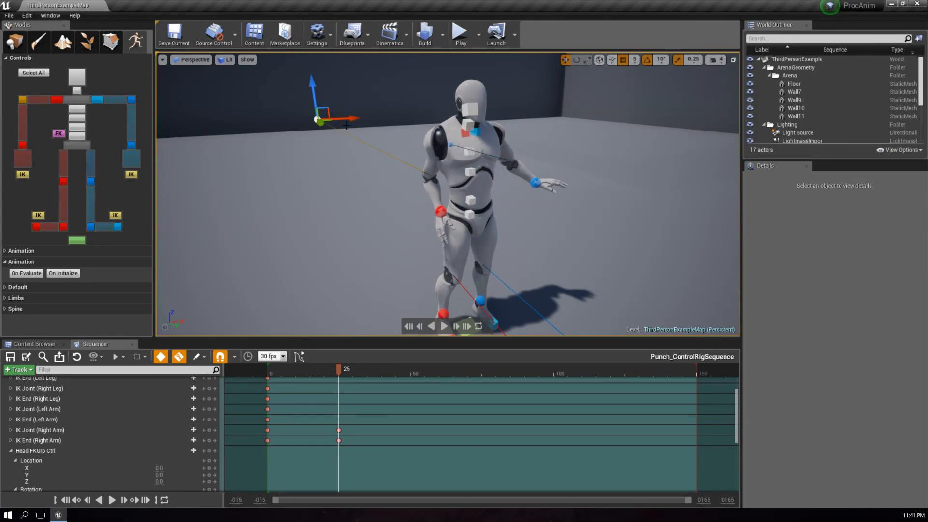
pyautogui.moveTo(343, 119); pyautogui.dragTo(224, 148)
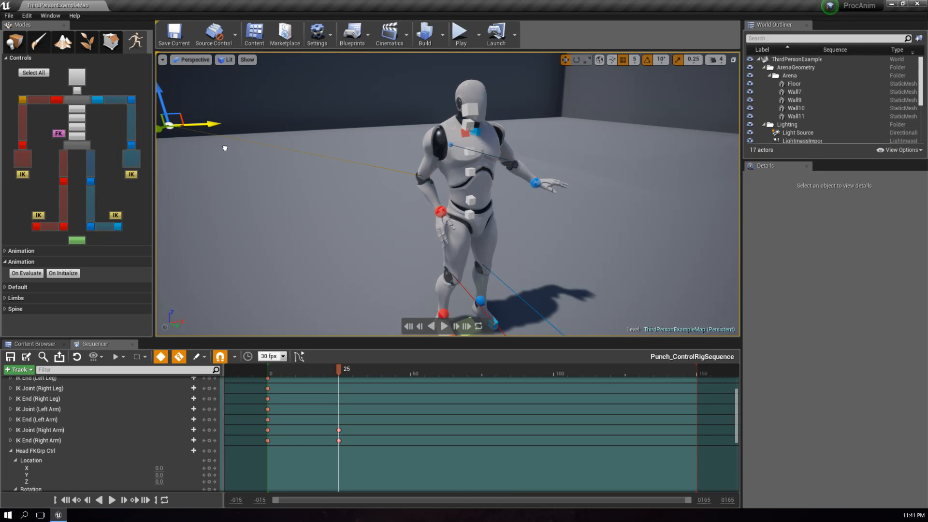
# - Raise the right arm's IK joint control higher at frame 25
pyautogui.moveTo(281, 177); pyautogui.dragTo(367, 179, button='right')
pyautogui.moveTo(186, 232); pyautogui.dragTo(188, 234, button='right')
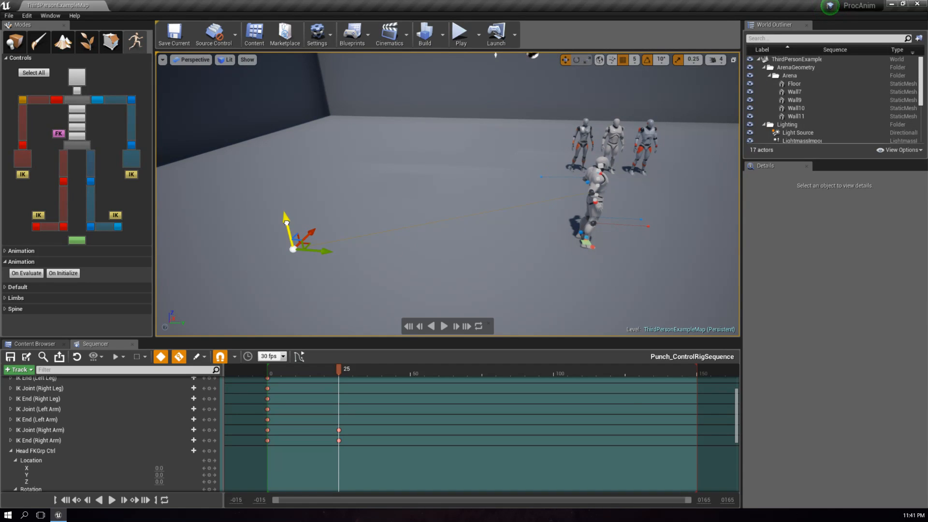
pyautogui.moveTo(291, 134); pyautogui.dragTo(276, 58)
pyautogui.moveTo(446, 128); pyautogui.dragTo(301, 99, button='right')
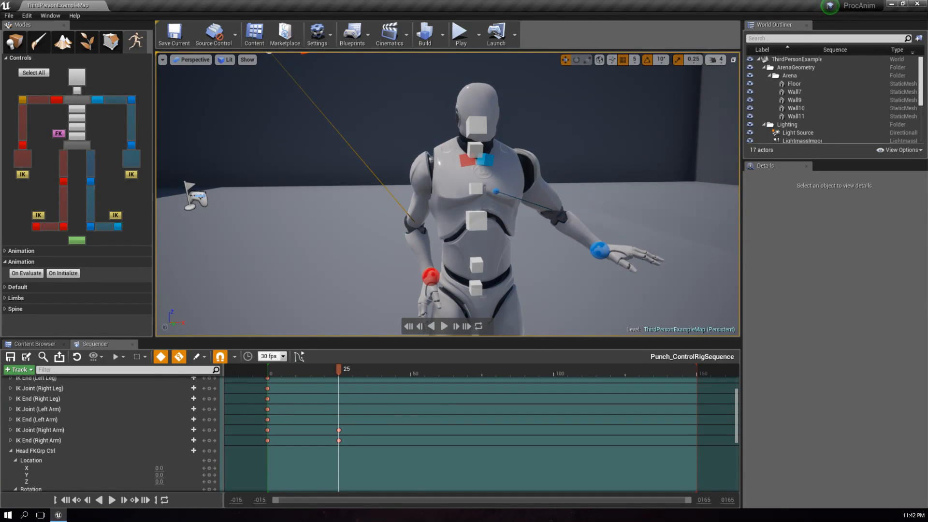
# - Select the right arm's IK end control and rotate the hand slightly beside the hip at frame 25
pyautogui.moveTo(502, 179); pyautogui.dragTo(485, 208, button='right')
pyautogui.click(446, 243)
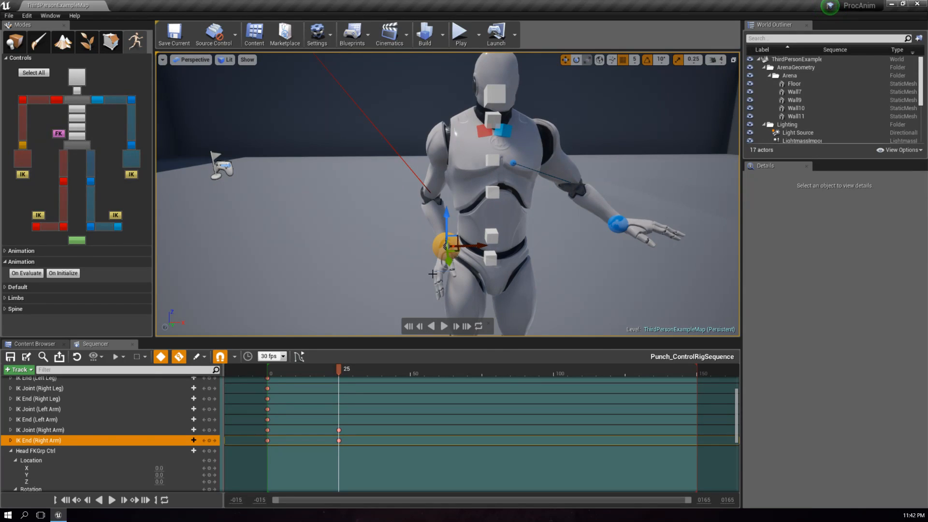
pyautogui.press('e')
pyautogui.moveTo(435, 269)
pyautogui.mouseDown()
pyautogui.moveTo(452, 270)
pyautogui.moveTo(438, 268)
pyautogui.mouseUp()
pyautogui.moveTo(436, 207); pyautogui.dragTo(421, 217)
pyautogui.press('w')
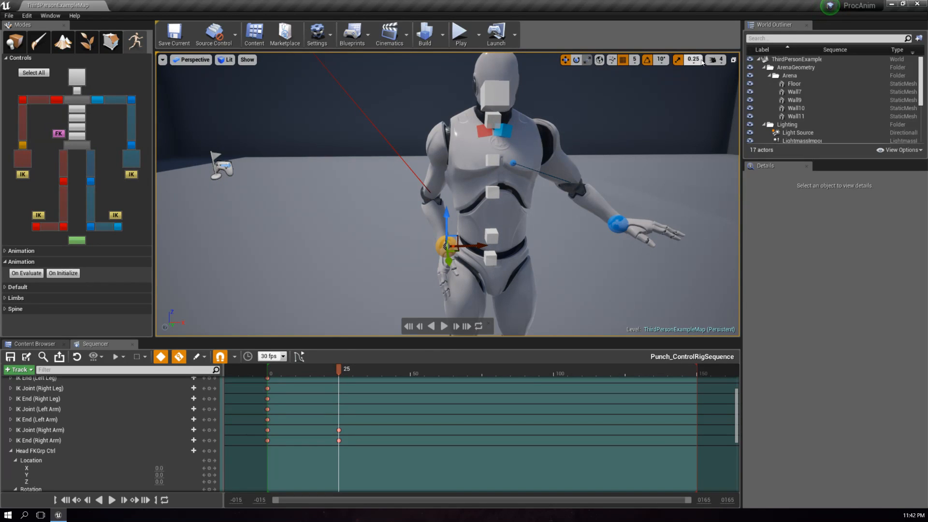
# - Select the left arm's IK end control and rotate it 70 degrees, then -90 degrees about another axis, so the hand points upward
pyautogui.moveTo(617, 185); pyautogui.dragTo(675, 189, button='right')
pyautogui.click(691, 164)
pyautogui.moveTo(599, 224); pyautogui.dragTo(528, 178, button='right')
pyautogui.click(498, 165)
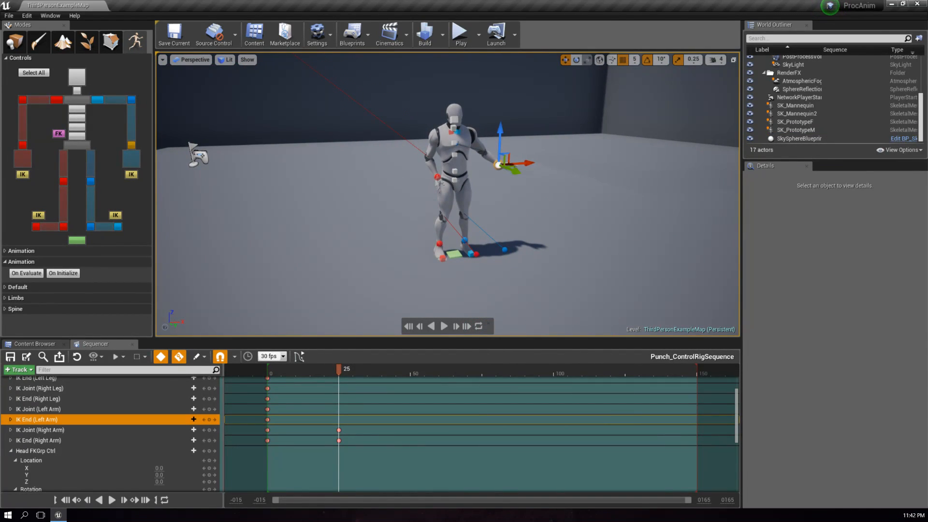
pyautogui.press('f')
pyautogui.moveTo(523, 236); pyautogui.dragTo(532, 210, button='right')
pyautogui.press('e')
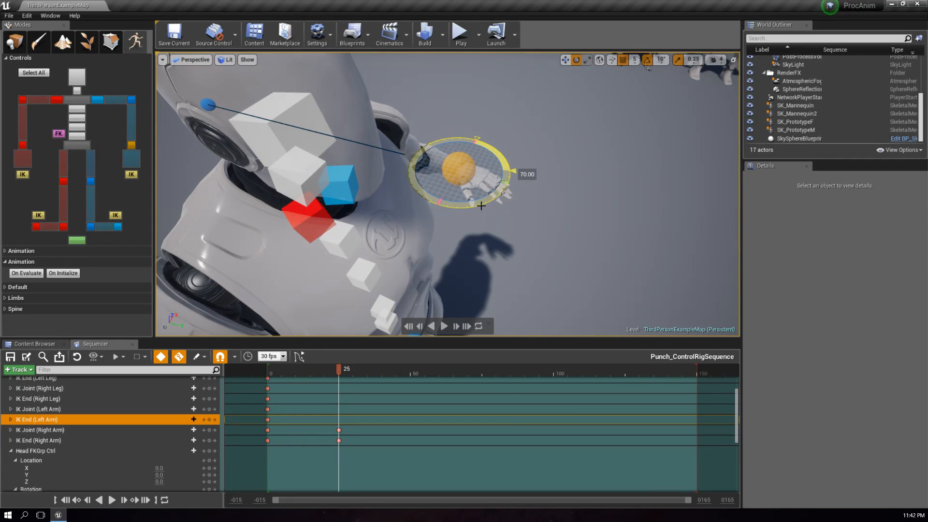
pyautogui.moveTo(481, 206); pyautogui.dragTo(500, 170)
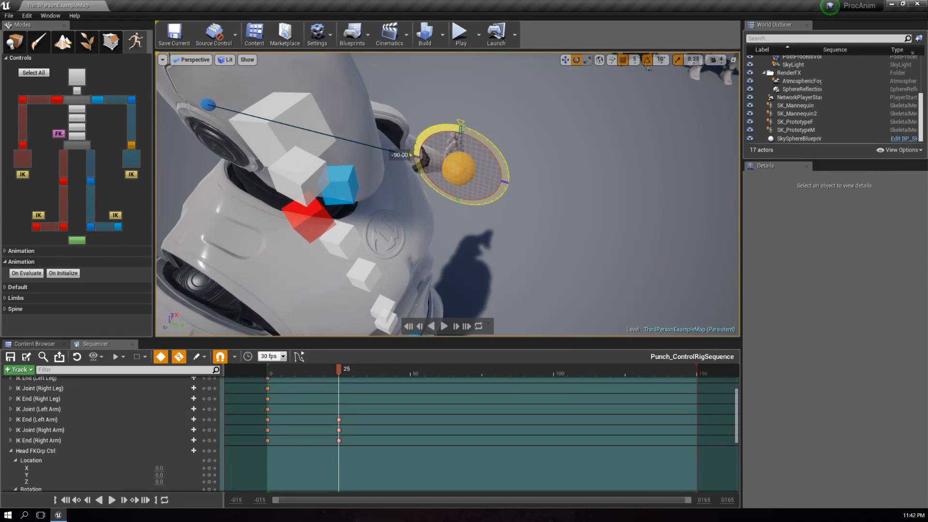
# - Move the left arm's IK end control inward so the raised hand sits in front of the torso at frame 25
pyautogui.press('w')
pyautogui.moveTo(483, 178); pyautogui.dragTo(561, 205)
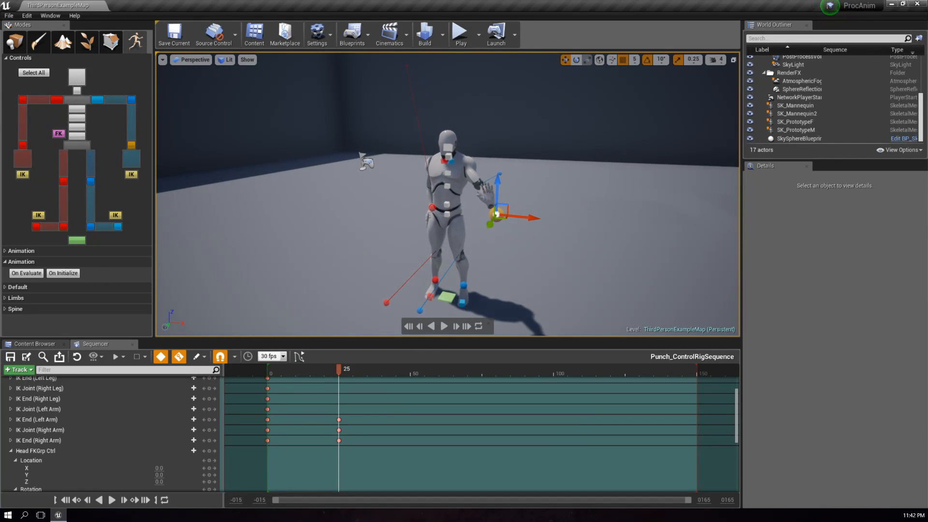
pyautogui.scroll(5, 642, 258)
pyautogui.moveTo(579, 245); pyautogui.dragTo(457, 217)
pyautogui.moveTo(487, 220); pyautogui.dragTo(320, 220, button='right')
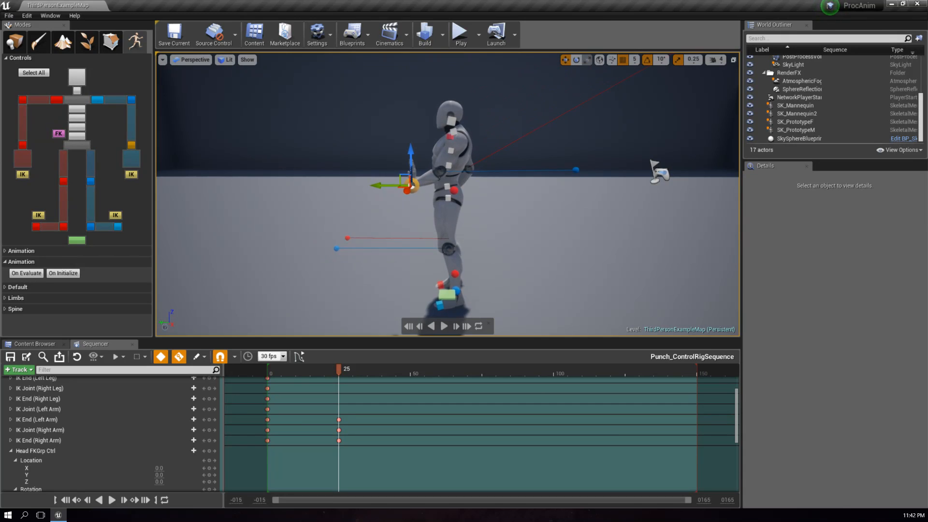
pyautogui.scroll(5, 567, 237)
pyautogui.scroll(-7, 568, 237)
pyautogui.scroll(4, 568, 237)
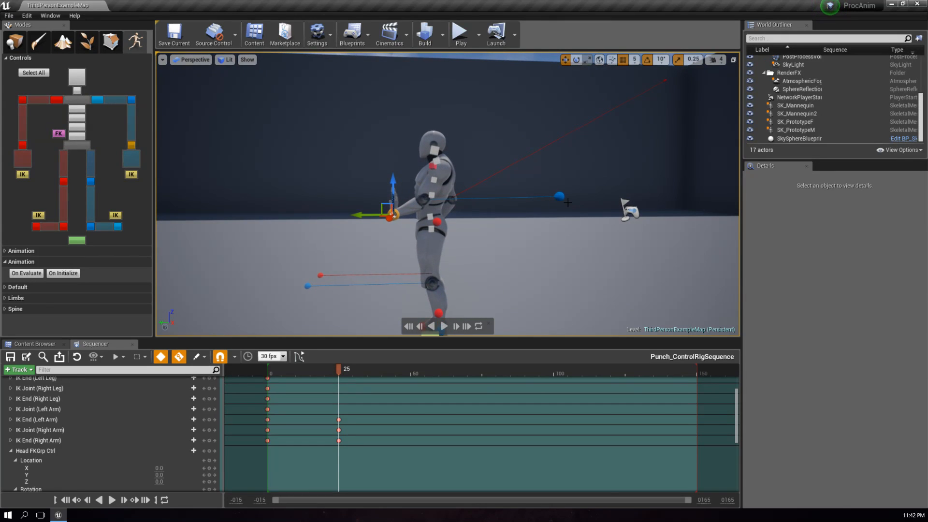
# - Select the left arm's IK joint control and move it farther behind the body at frame 25
pyautogui.click(559, 197)
pyautogui.moveTo(559, 197); pyautogui.dragTo(570, 218, button='right')
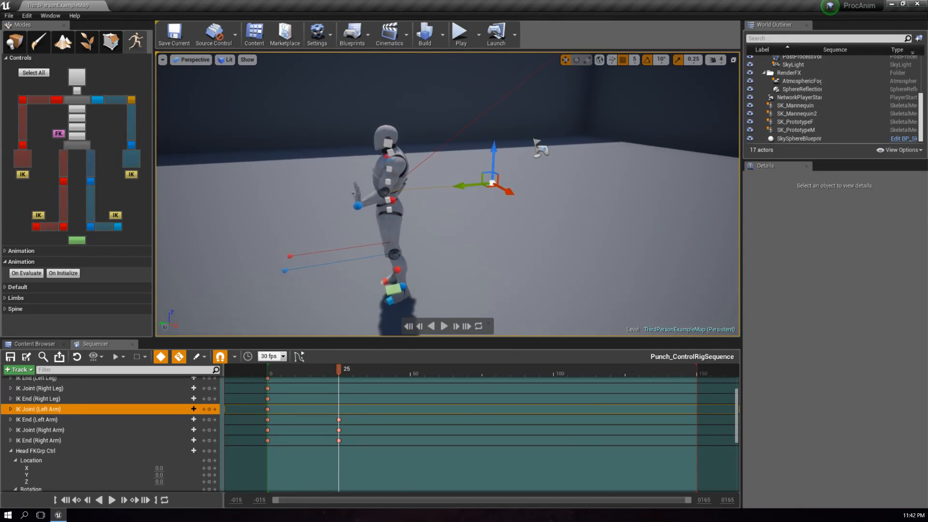
pyautogui.scroll(3, 528, 252)
pyautogui.moveTo(503, 173); pyautogui.dragTo(744, 124)
pyautogui.moveTo(433, 325)
pyautogui.mouseDown(button='right')
pyautogui.moveTo(523, 314)
pyautogui.moveTo(433, 326)
pyautogui.mouseUp(button='right')
pyautogui.press('s')
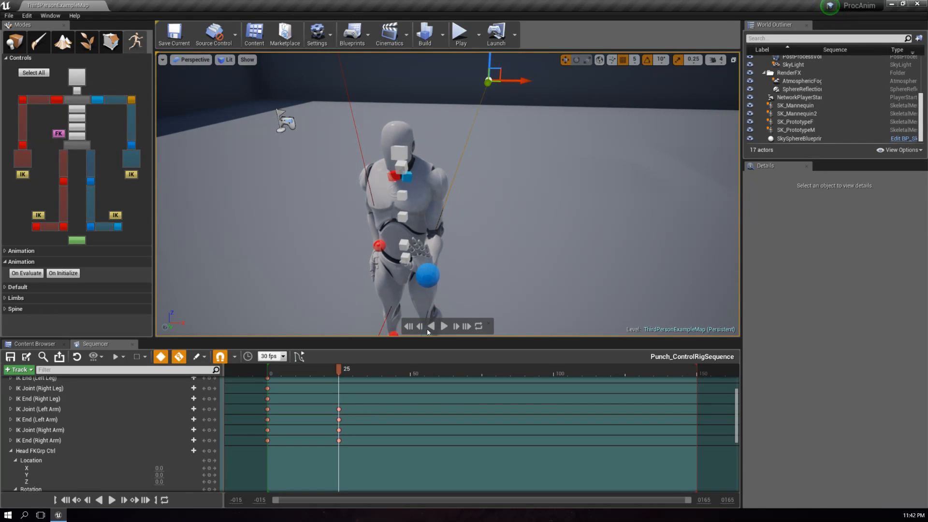
# - Move the left arm's IK end control slightly outward from the body at frame 25
pyautogui.click(434, 277)
pyautogui.moveTo(454, 276); pyautogui.dragTo(482, 279)
pyautogui.moveTo(444, 262); pyautogui.dragTo(452, 249, button='right')
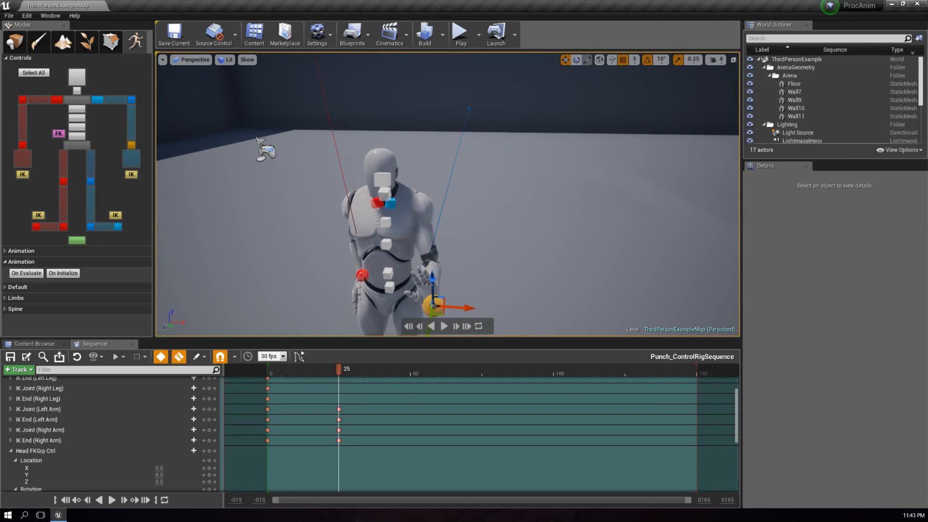
# - Reposition the left arm's IK joint control at frame 25, raising it well above the head and moving it far behind the body
pyautogui.click(469, 108)
pyautogui.moveTo(489, 107); pyautogui.dragTo(460, 161)
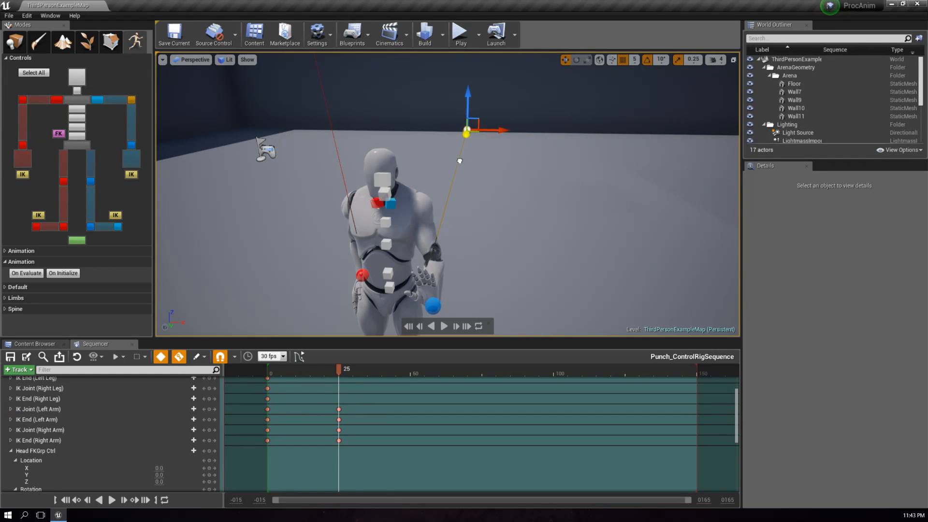
pyautogui.moveTo(479, 128); pyautogui.dragTo(505, 64)
pyautogui.moveTo(487, 108); pyautogui.dragTo(491, 102)
pyautogui.moveTo(491, 102); pyautogui.dragTo(435, 68, button='right')
pyautogui.moveTo(544, 185); pyautogui.dragTo(532, 188, button='right')
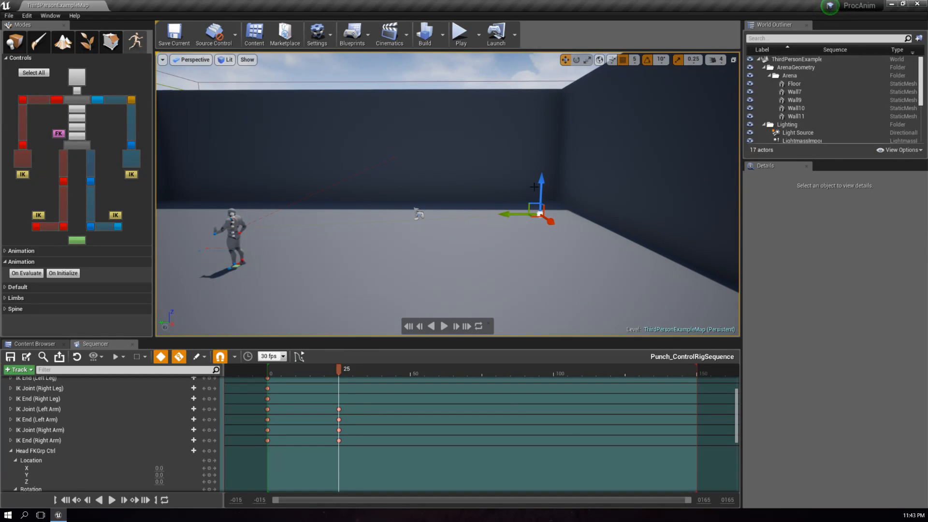
pyautogui.moveTo(545, 172); pyautogui.dragTo(542, 79)
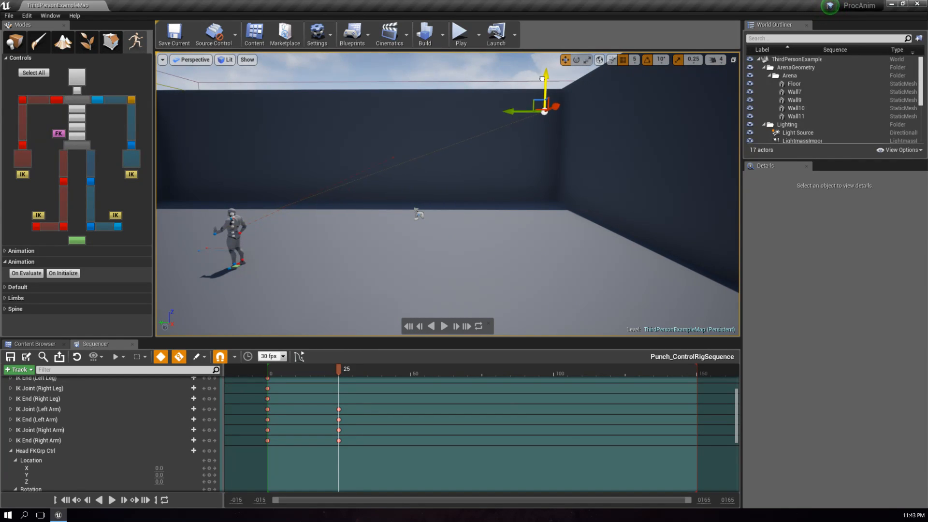
pyautogui.moveTo(513, 107); pyautogui.dragTo(668, 113)
# - Select the left arm's IK end control and scrub the timeline back to frame 0 to review the arm motion
pyautogui.moveTo(668, 112); pyautogui.dragTo(612, 173, button='right')
pyautogui.press('w')
pyautogui.press('w')
pyautogui.press('s')
pyautogui.press('a')
pyautogui.press('d')
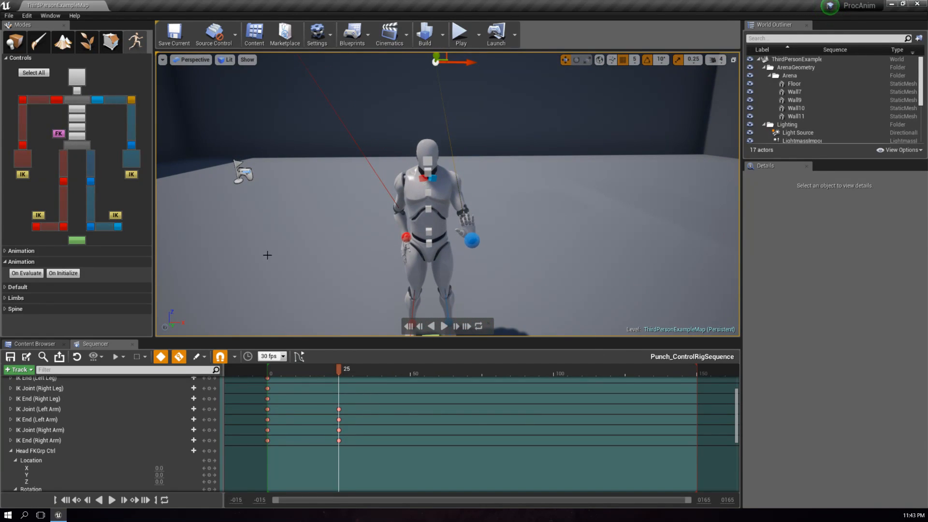
pyautogui.click(471, 241)
pyautogui.press('w')
pyautogui.press('d')
pyautogui.moveTo(528, 266); pyautogui.dragTo(481, 282, button='right')
pyautogui.press('s')
pyautogui.moveTo(341, 370)
pyautogui.mouseDown()
pyautogui.moveTo(271, 375)
pyautogui.moveTo(331, 369)
pyautogui.mouseUp()
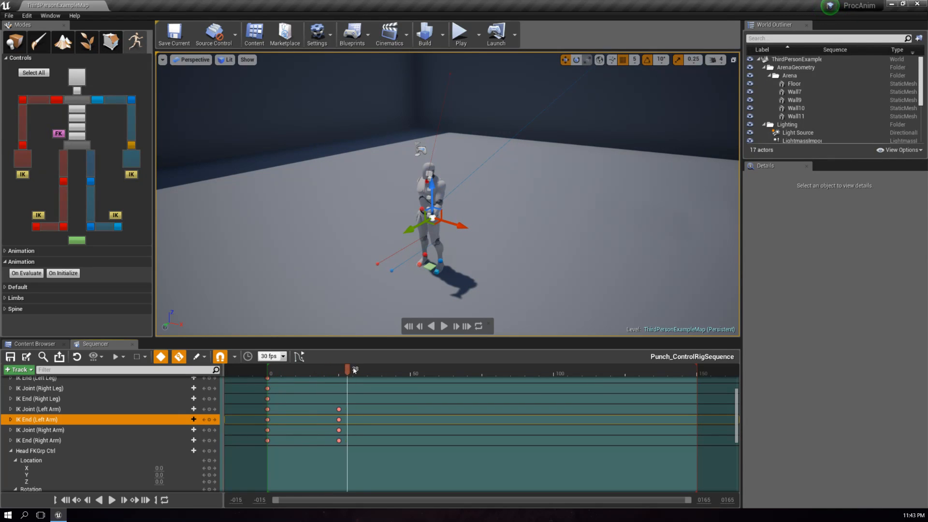
pyautogui.moveTo(418, 370); pyautogui.dragTo(267, 375)
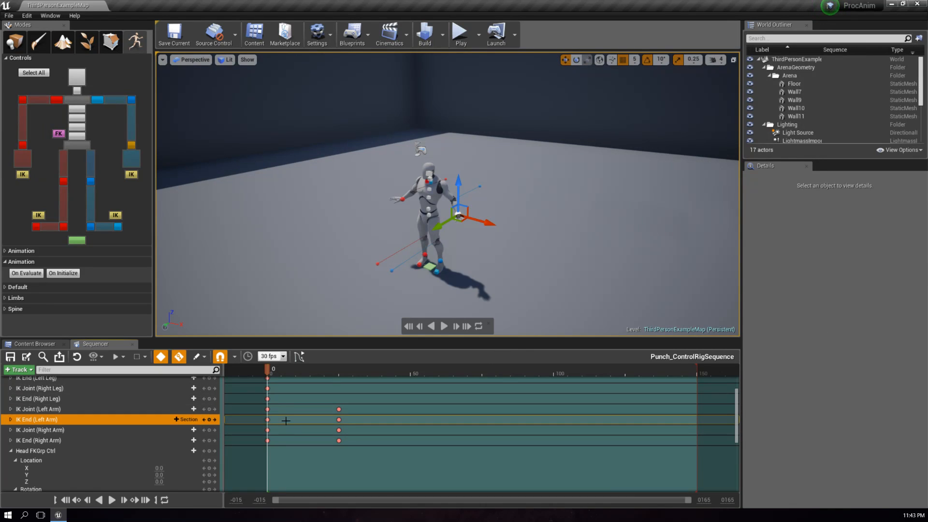
# - Delete all the control keys at frame 25
pyautogui.moveTo(737, 419); pyautogui.dragTo(736, 409)
pyautogui.moveTo(369, 431); pyautogui.dragTo(324, 495)
pyautogui.press('Delete')
# - Move the playhead to frame 60, select all rig controls and key them there
pyautogui.moveTo(269, 370); pyautogui.dragTo(276, 370)
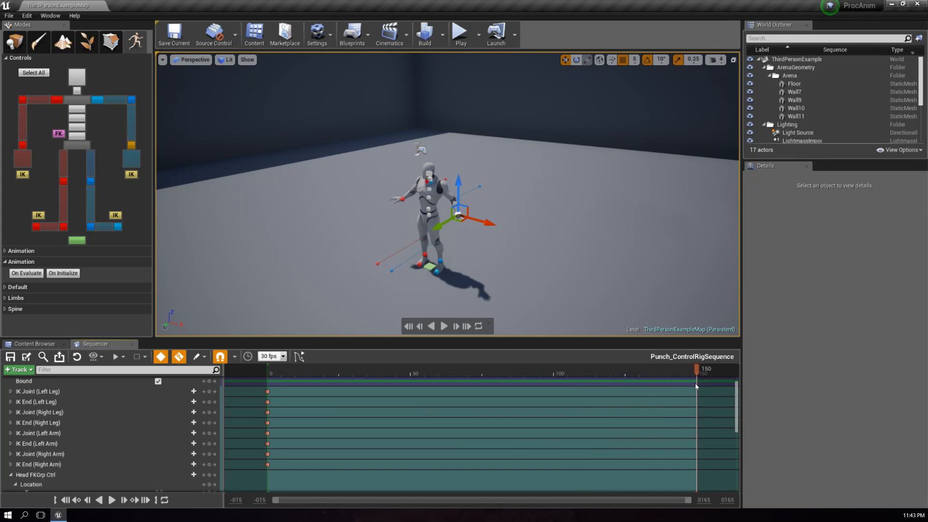
pyautogui.moveTo(623, 382); pyautogui.dragTo(464, 386)
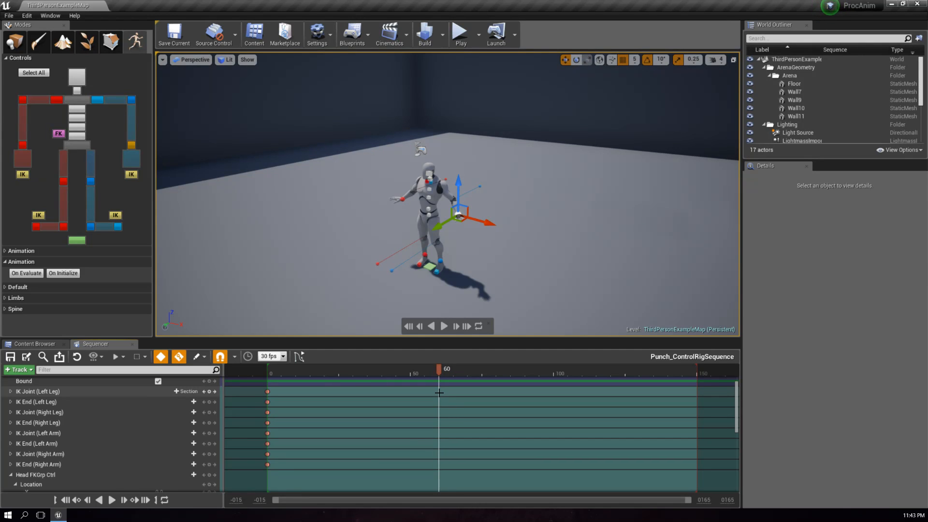
pyautogui.click(34, 73)
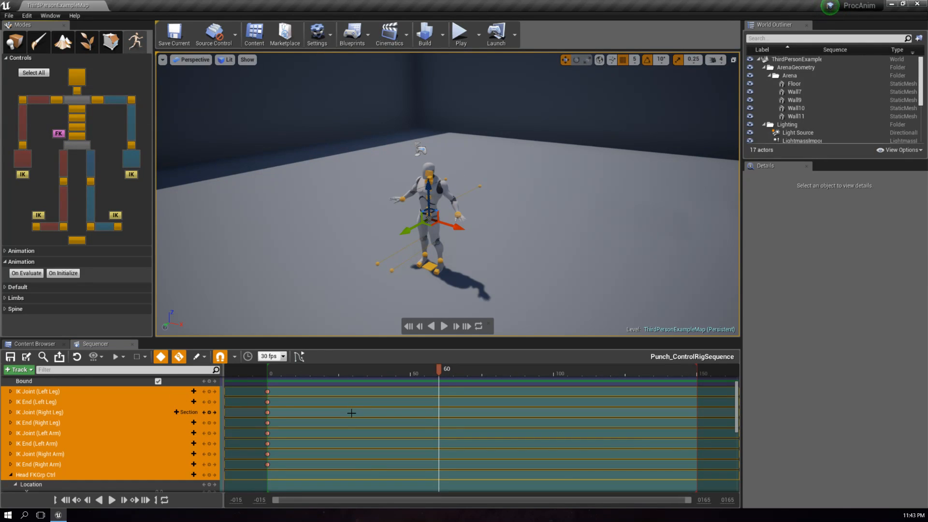
pyautogui.moveTo(455, 386); pyautogui.dragTo(461, 383, button='right')
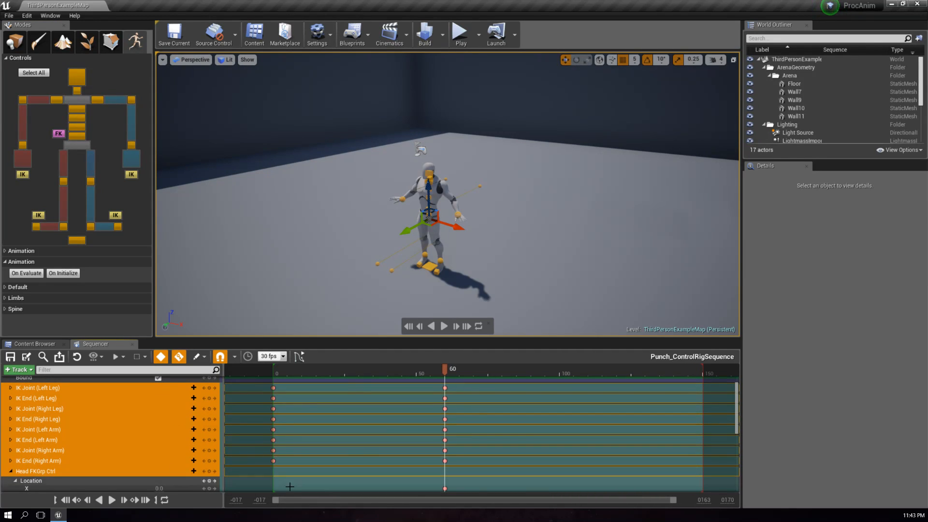
# - Delete the Head FKGrp Ctrl location keys at frame 60 and collapse its track
pyautogui.scroll(-3, 45, 436)
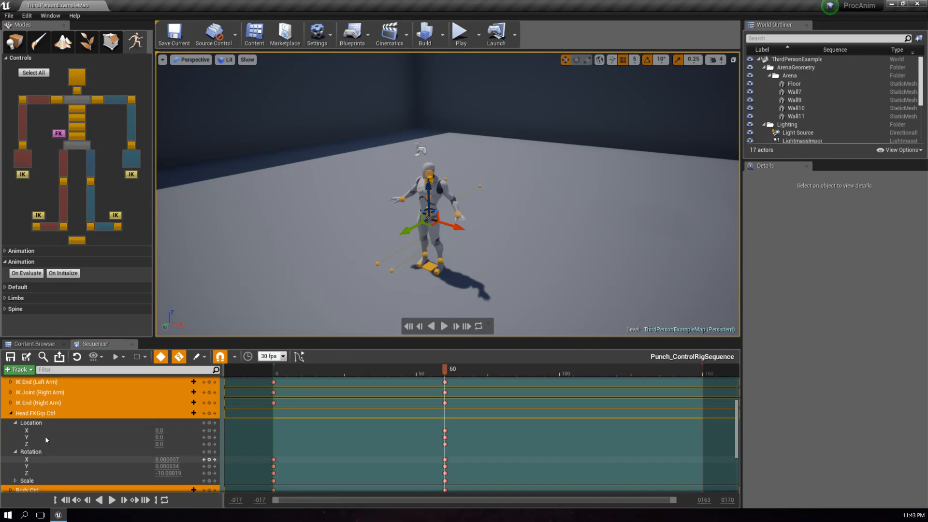
pyautogui.click(9, 413)
pyautogui.click(424, 418)
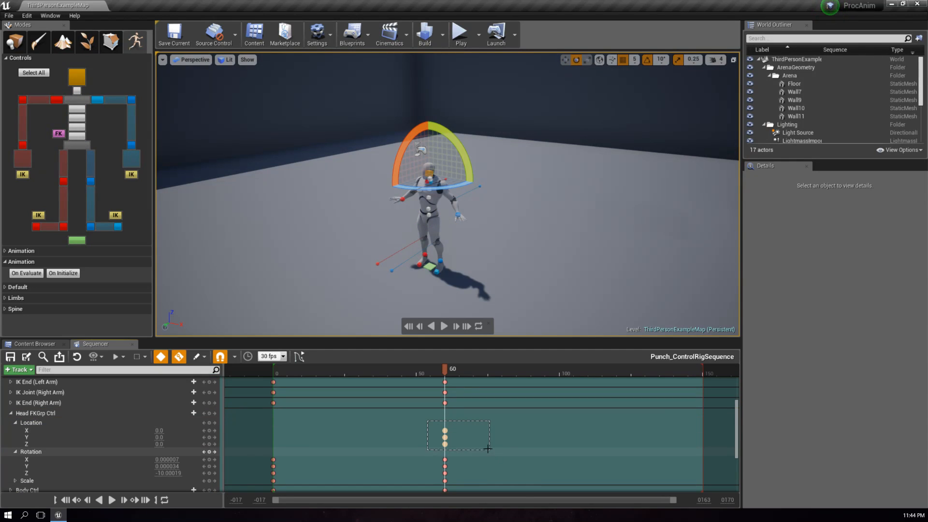
pyautogui.click(11, 413)
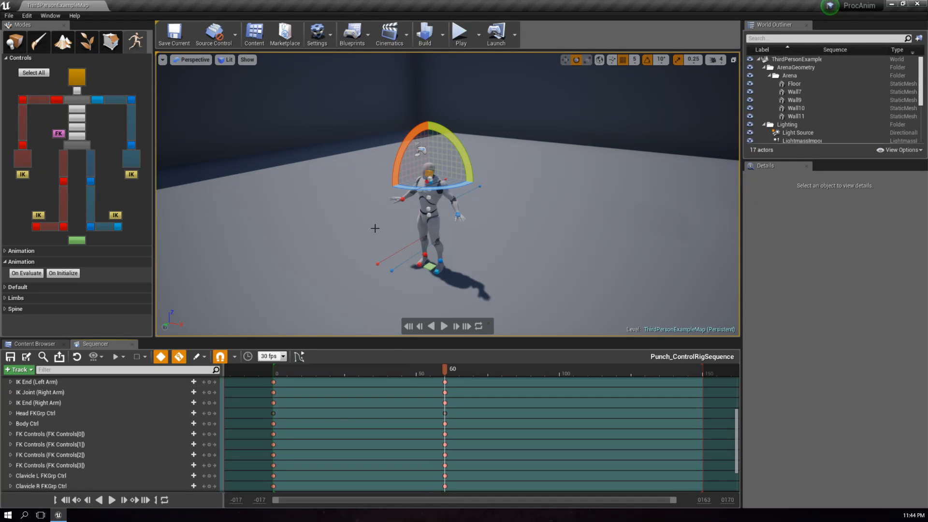
# - Select all rig controls and key them again at frame 60 and at frame 0
pyautogui.click(29, 73)
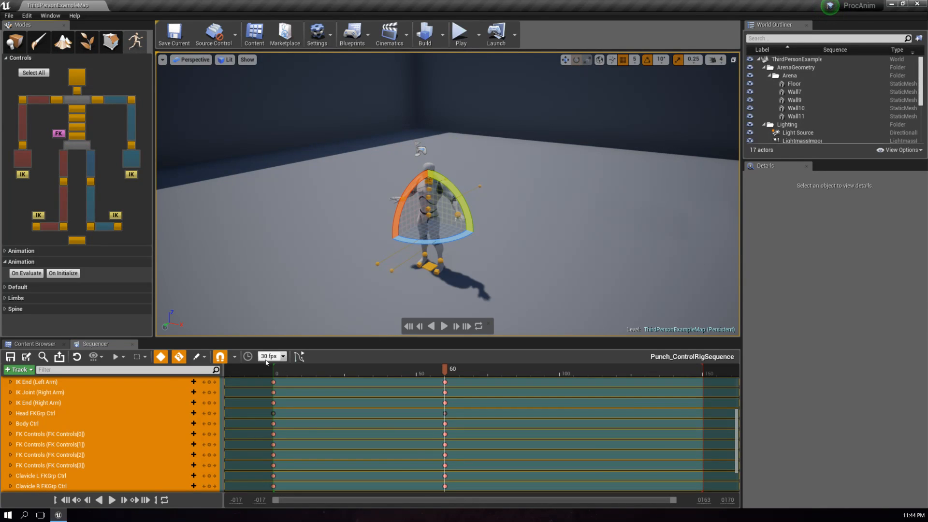
pyautogui.moveTo(427, 395)
pyautogui.mouseDown(button='right')
pyautogui.moveTo(437, 398)
pyautogui.moveTo(427, 397)
pyautogui.mouseUp(button='right')
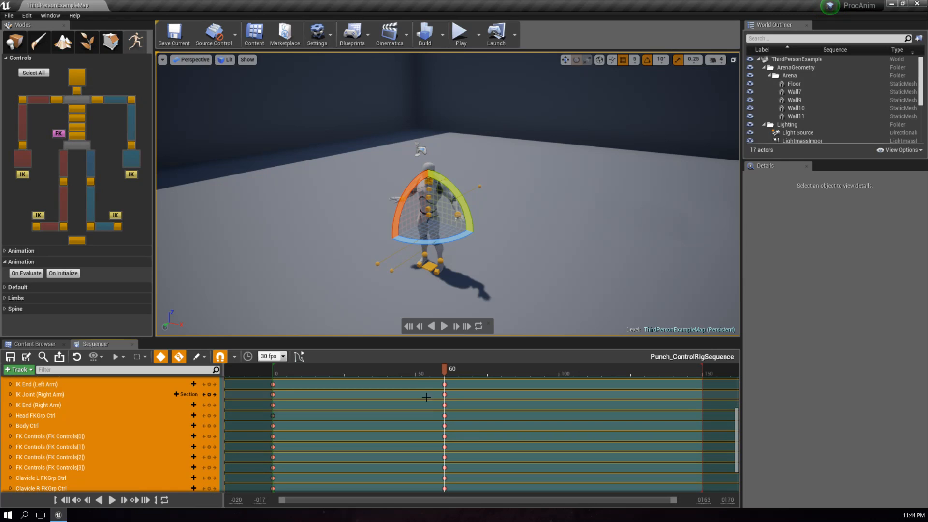
pyautogui.click(275, 372)
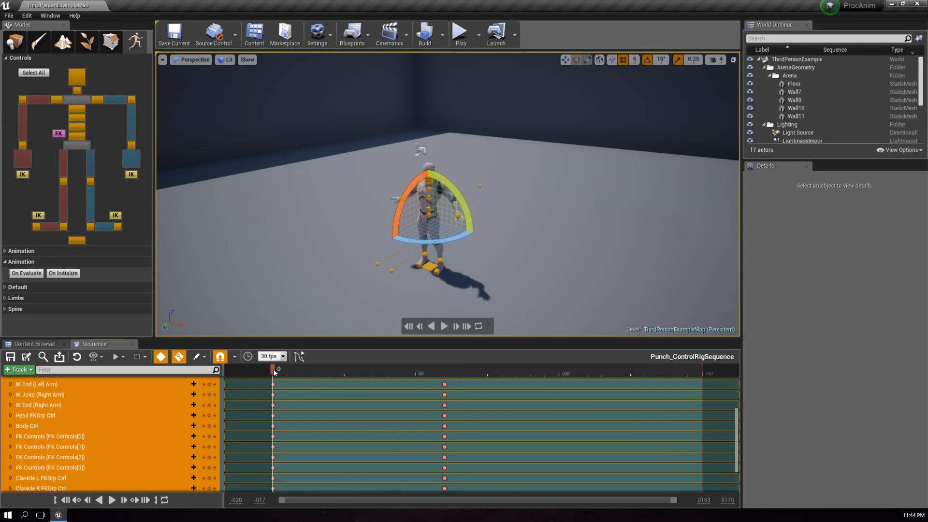
# - Delete the Head FKGrp Ctrl location X, Y and Z keys at frame 0 and collapse its track
pyautogui.click(274, 416)
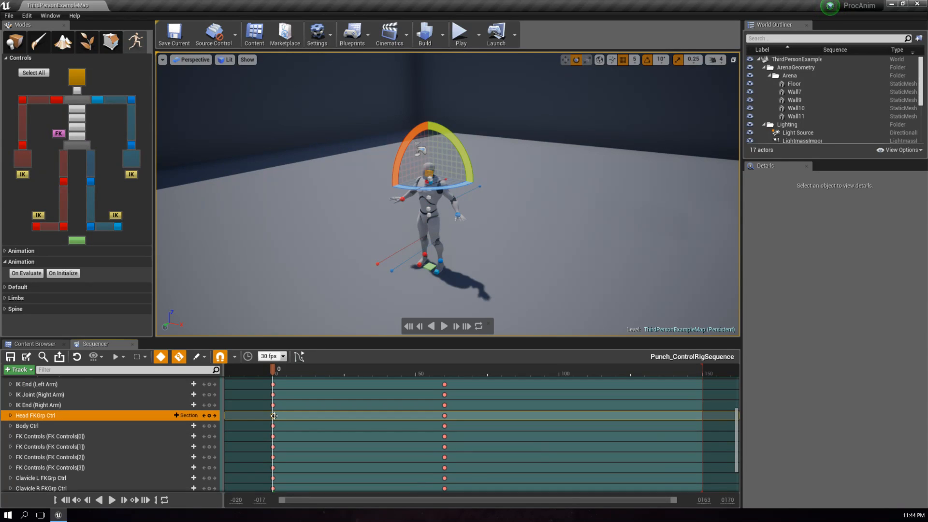
pyautogui.click(11, 416)
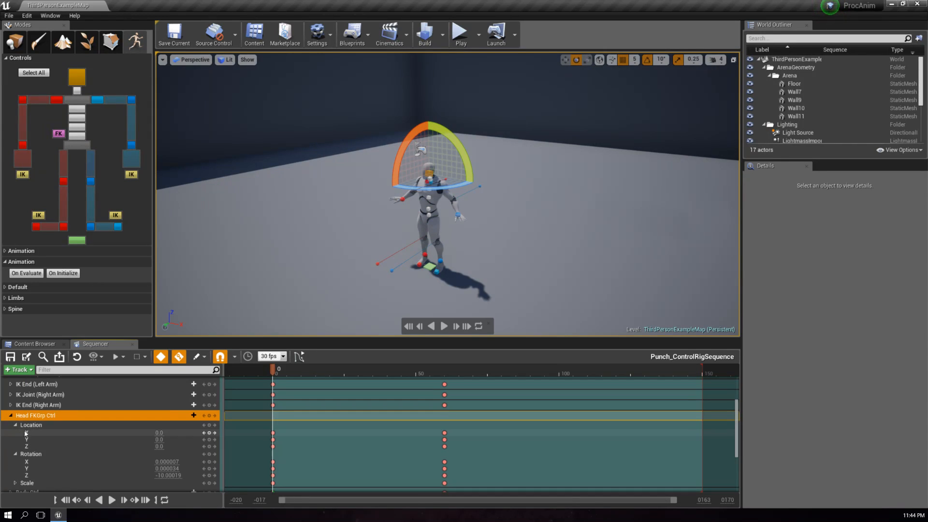
pyautogui.moveTo(332, 428); pyautogui.dragTo(261, 450)
pyautogui.press('Delete')
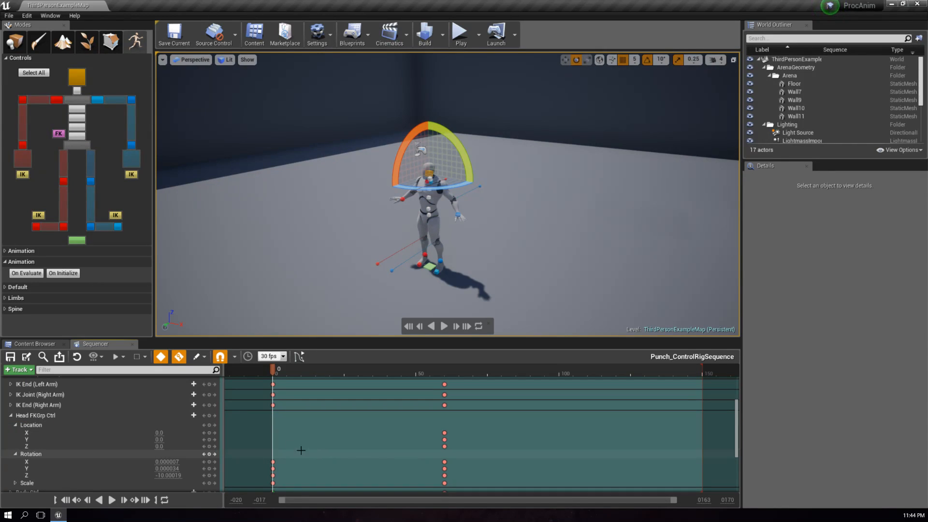
pyautogui.click(11, 416)
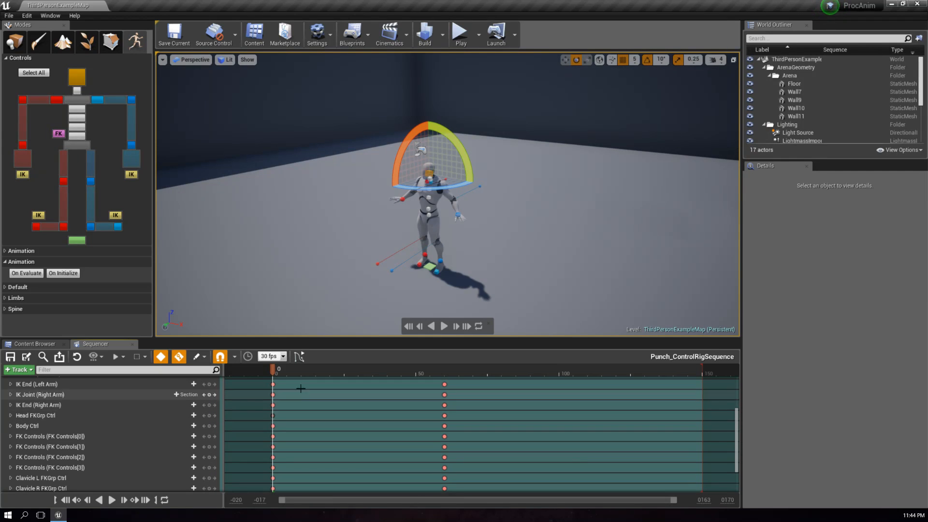
# - Set the interpolation of the IK End (Right Arm) key at frame 0 to Constant
pyautogui.rightClick(271, 405)
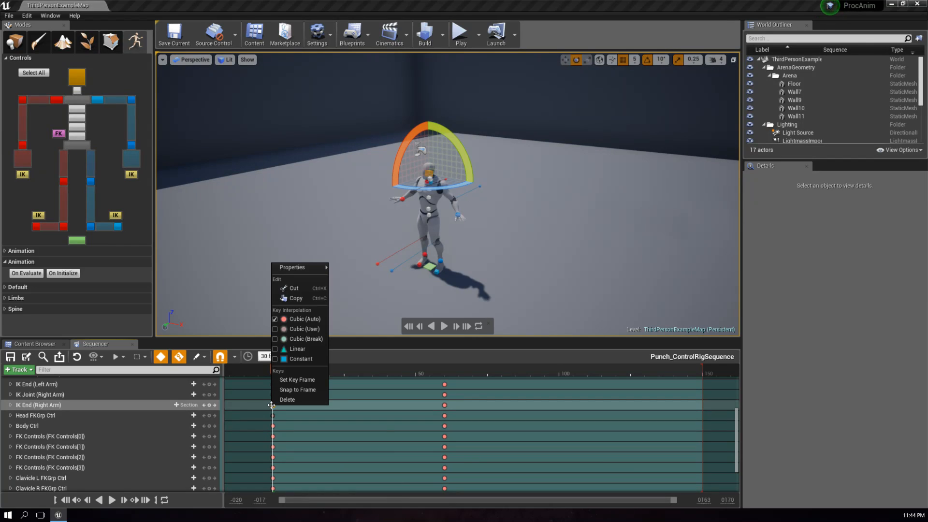
pyautogui.click(302, 360)
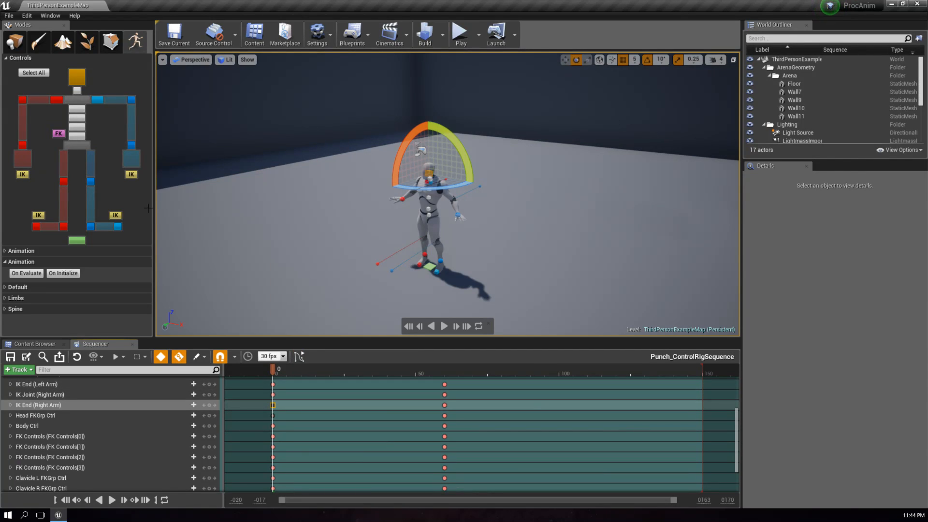
# - Select all rig controls and key the base pose at frame 0
pyautogui.click(36, 74)
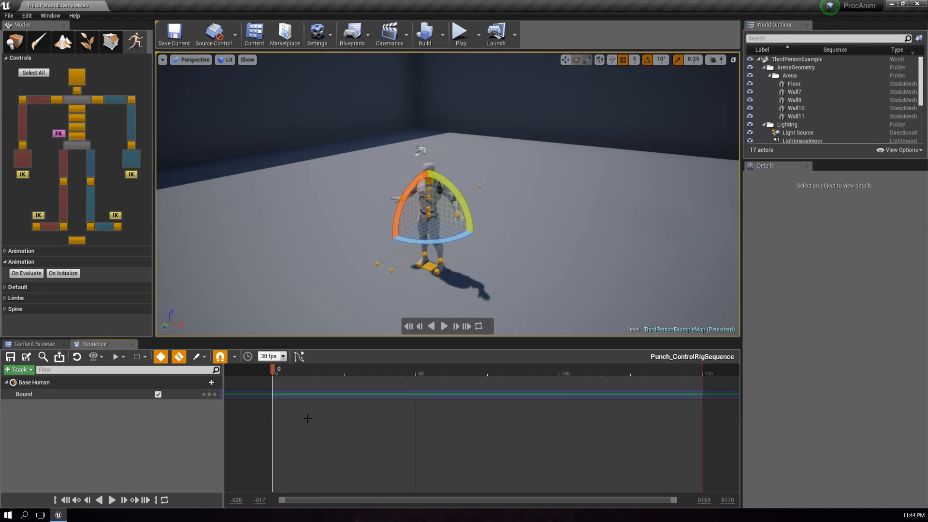
pyautogui.moveTo(370, 421); pyautogui.dragTo(372, 421, button='right')
pyautogui.moveTo(264, 395); pyautogui.dragTo(320, 384, button='right')
pyautogui.moveTo(289, 370); pyautogui.dragTo(291, 376)
pyautogui.moveTo(318, 282); pyautogui.dragTo(310, 286, button='right')
pyautogui.press('s')
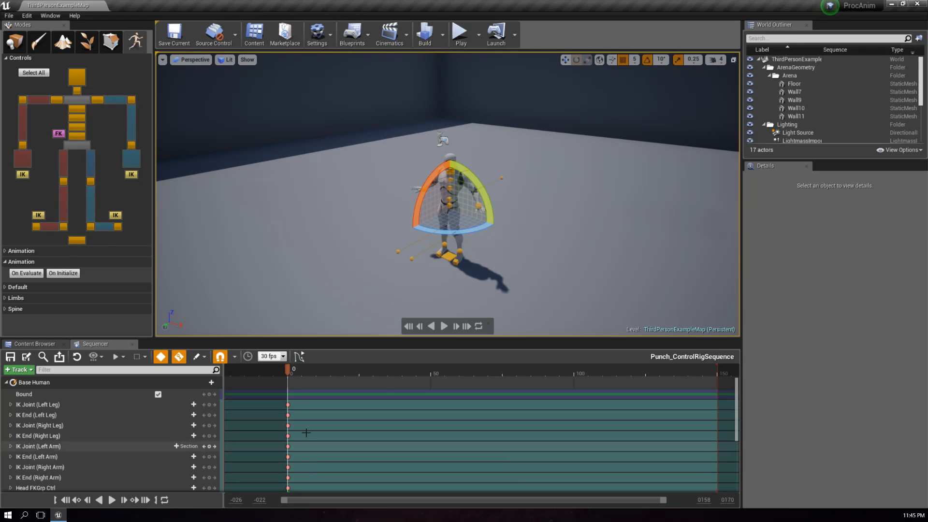
# - Key the base pose of all rig controls at frame 60
pyautogui.moveTo(737, 407); pyautogui.dragTo(708, 362)
pyautogui.moveTo(300, 370); pyautogui.dragTo(439, 376)
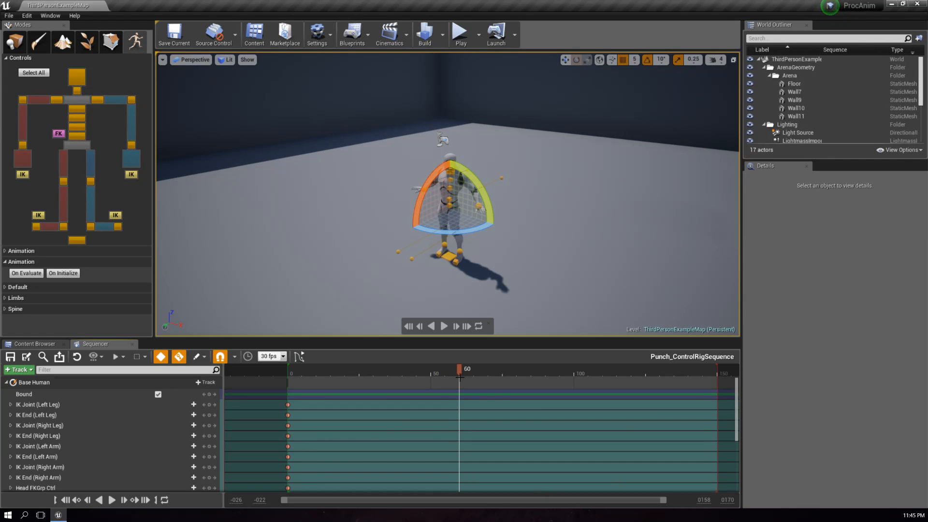
pyautogui.moveTo(492, 250); pyautogui.dragTo(495, 246, button='right')
pyautogui.press('s')
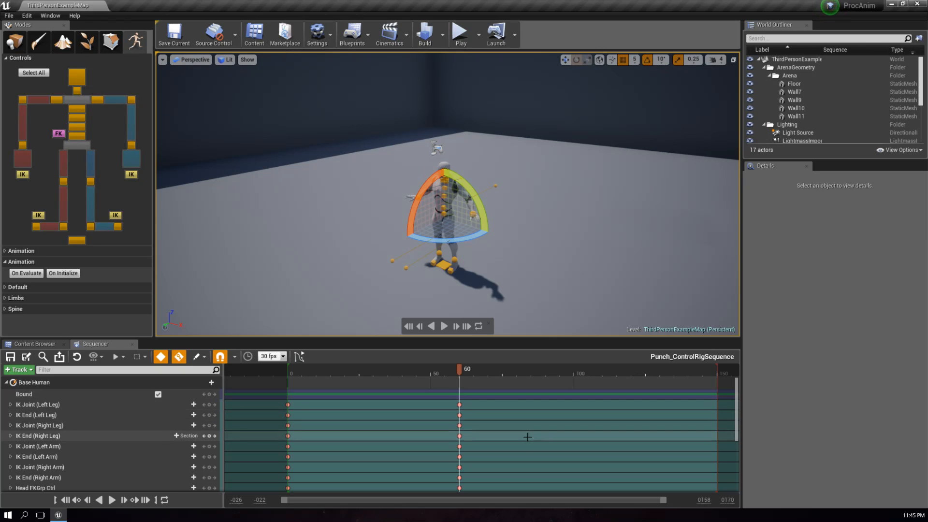
# - Select every rig control again and key them all at frame 30
pyautogui.click(367, 379)
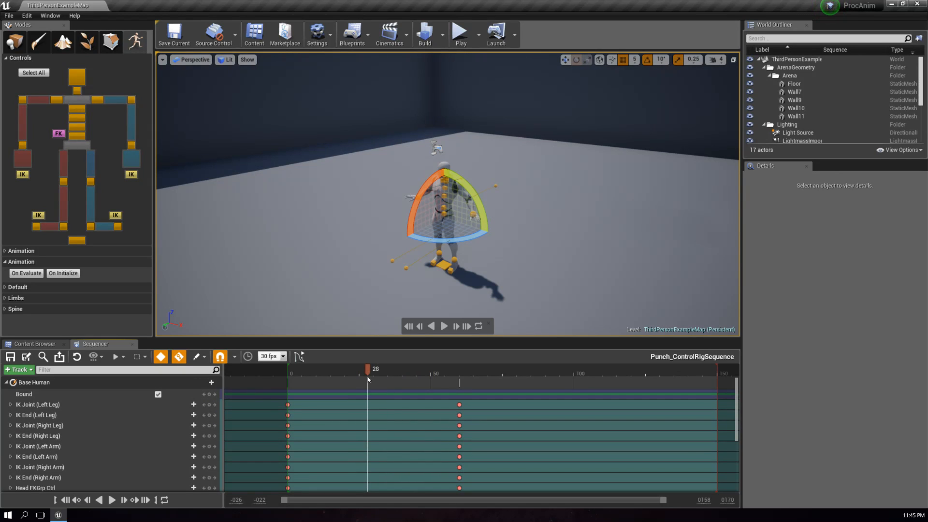
pyautogui.click(374, 380)
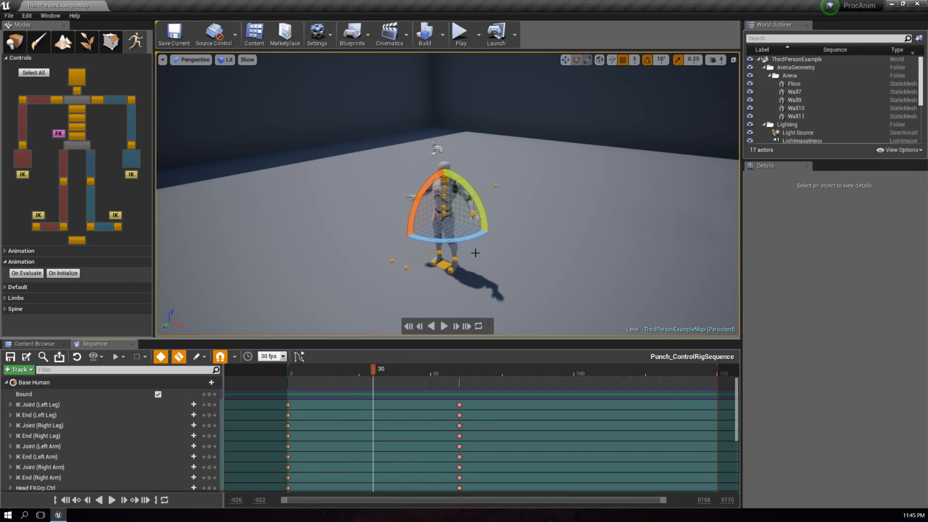
pyautogui.press('w')
pyautogui.moveTo(447, 194); pyautogui.dragTo(479, 208, button='right')
pyautogui.press('s')
pyautogui.click(453, 178)
pyautogui.press('w')
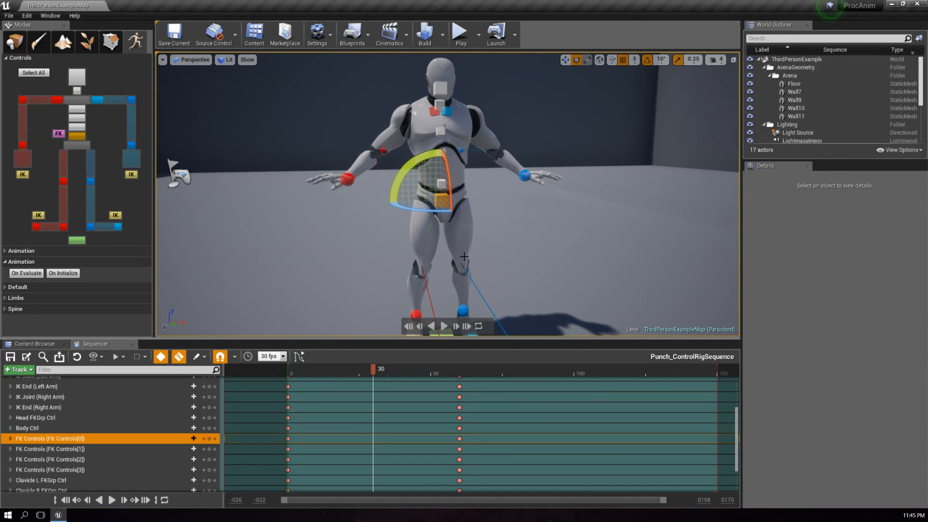
pyautogui.click(34, 73)
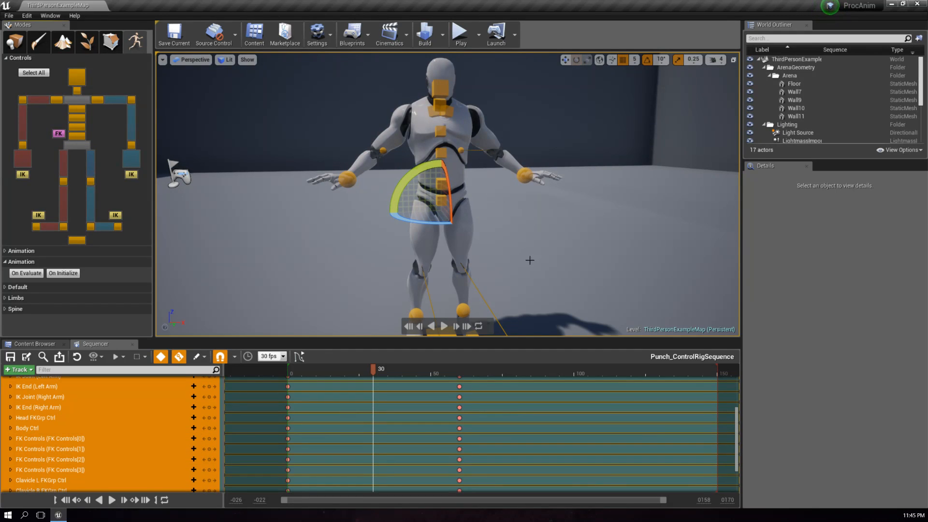
pyautogui.moveTo(495, 265); pyautogui.dragTo(495, 265, button='right')
pyautogui.press('s')
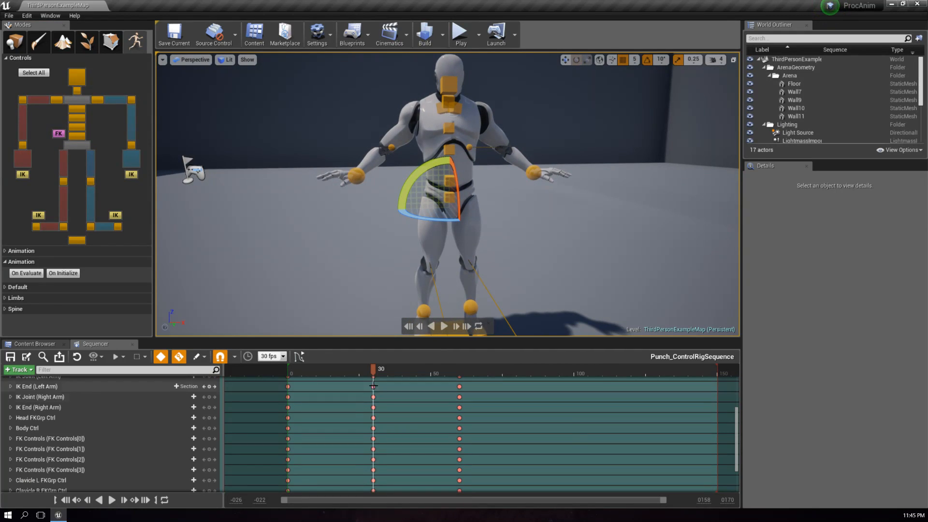
# - Lower the hip control FK Controls[0] at frames 30 and 60 so the mannequin drops onto its knees
pyautogui.click(450, 197)
pyautogui.moveTo(452, 168); pyautogui.dragTo(444, 251)
pyautogui.moveTo(445, 252); pyautogui.dragTo(578, 241, button='right')
pyautogui.press('a')
pyautogui.press('w')
pyautogui.press('s')
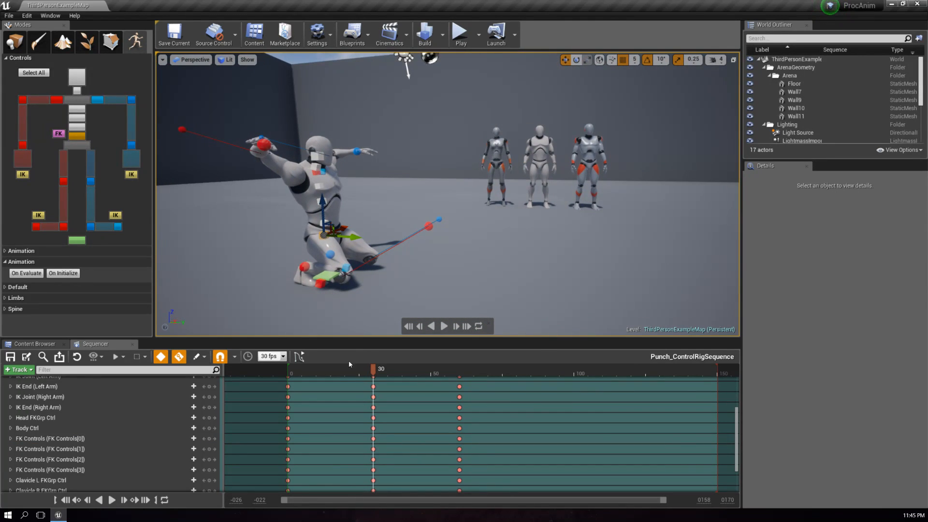
pyautogui.moveTo(376, 373); pyautogui.dragTo(459, 380)
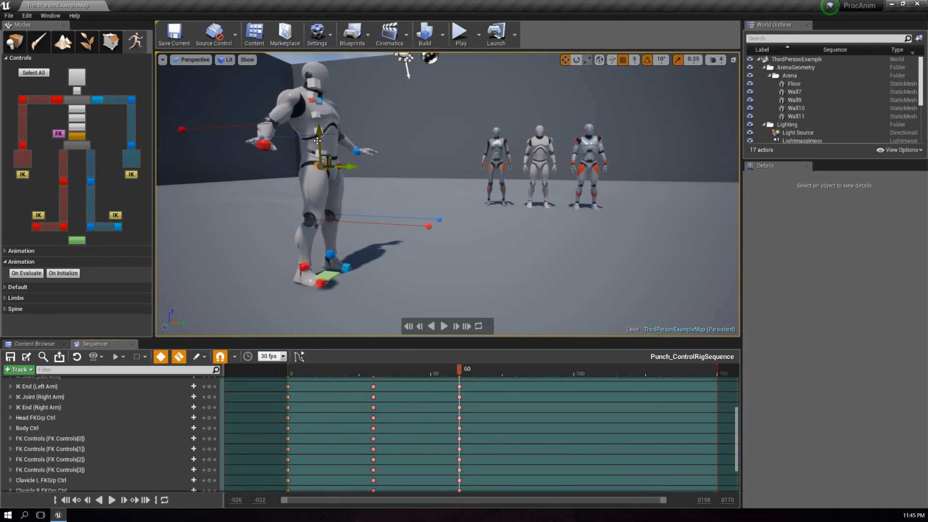
pyautogui.moveTo(319, 142); pyautogui.dragTo(328, 221)
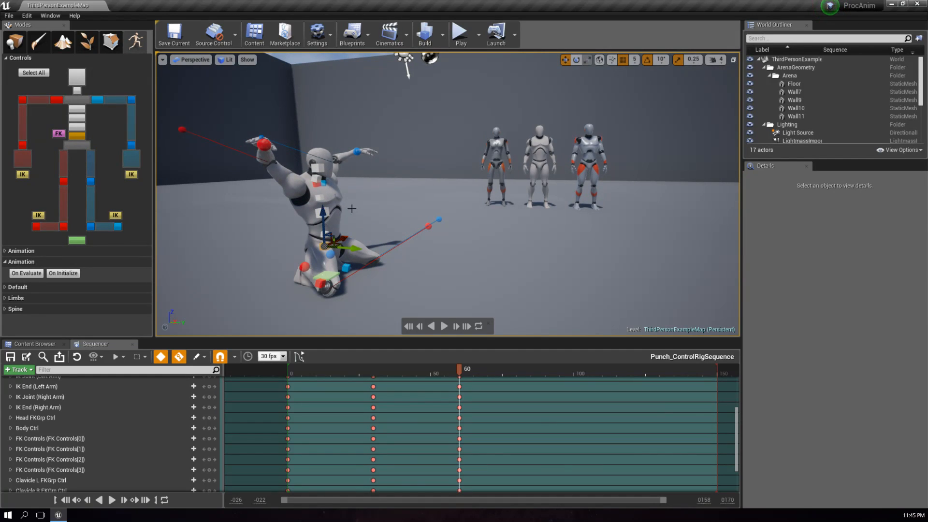
# - Move both arm IK End controls together forward and down in front of the kneeling body at frame 60
pyautogui.click(263, 147)
pyautogui.keyDown('shift'); pyautogui.click(357, 153); pyautogui.keyUp('shift')
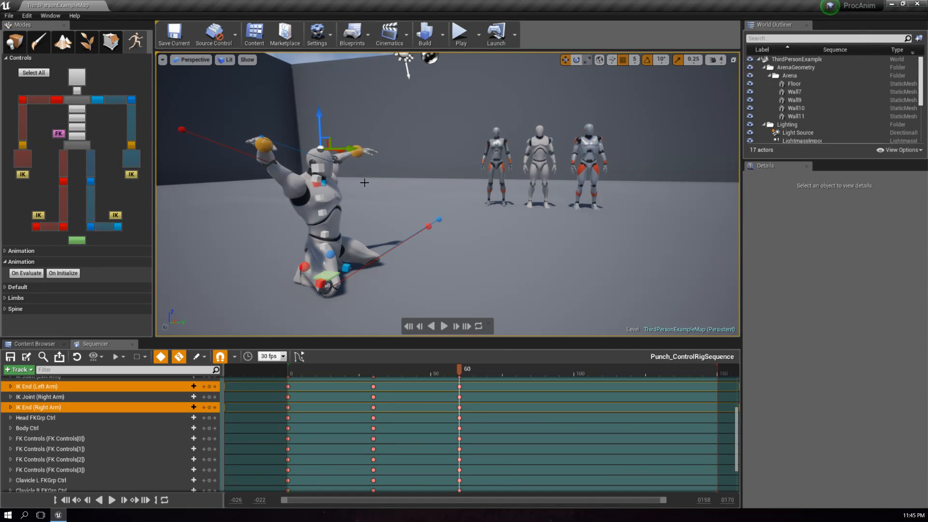
pyautogui.moveTo(353, 149); pyautogui.dragTo(408, 252)
pyautogui.moveTo(409, 250); pyautogui.dragTo(276, 239, button='right')
pyautogui.moveTo(443, 256); pyautogui.dragTo(300, 275, button='right')
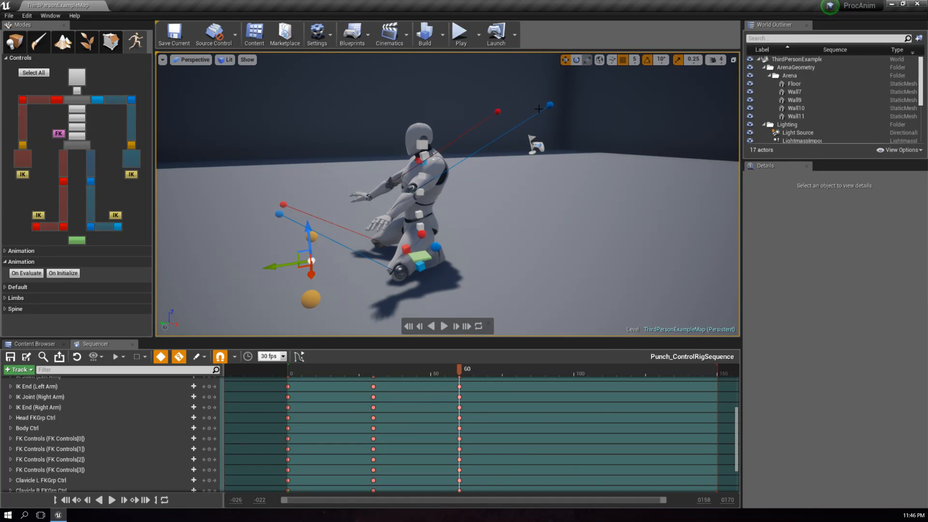
pyautogui.moveTo(462, 275); pyautogui.dragTo(319, 286, button='right')
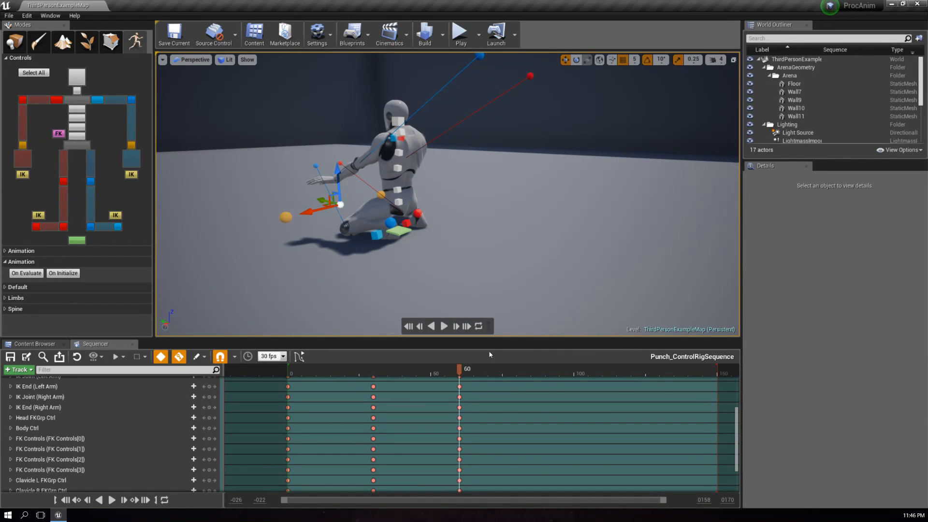
# - Rotate the spine control FK Controls[1] forward at frame 76 so the torso bends toward the floor
pyautogui.moveTo(459, 369); pyautogui.dragTo(506, 370)
pyautogui.moveTo(378, 236); pyautogui.dragTo(324, 231, button='right')
pyautogui.click(437, 198)
pyautogui.press('e')
pyautogui.moveTo(438, 178); pyautogui.dragTo(387, 219)
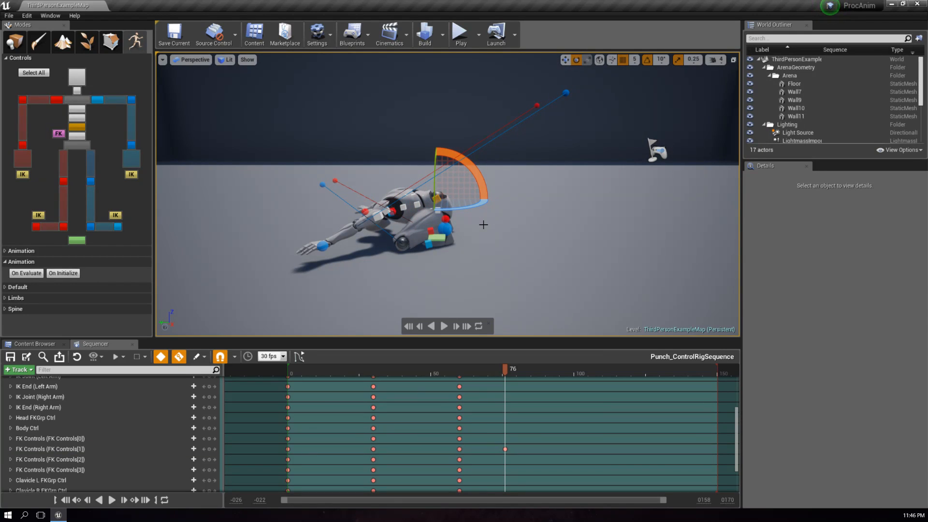
# - Move the right and left arm IK End controls slightly inward toward each other at frame 101
pyautogui.press('w')
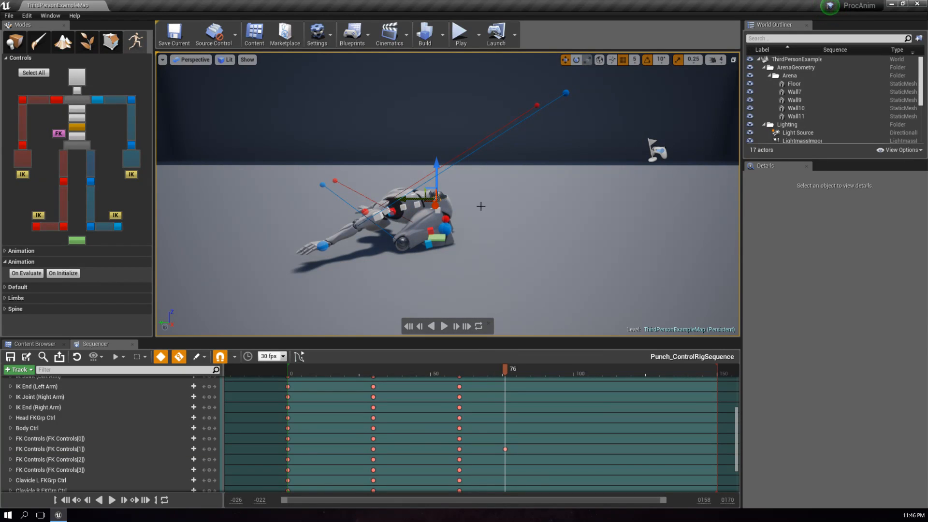
pyautogui.moveTo(506, 373); pyautogui.dragTo(576, 372)
pyautogui.moveTo(410, 202); pyautogui.dragTo(371, 202)
pyautogui.hotkey('ctrl', 'z')
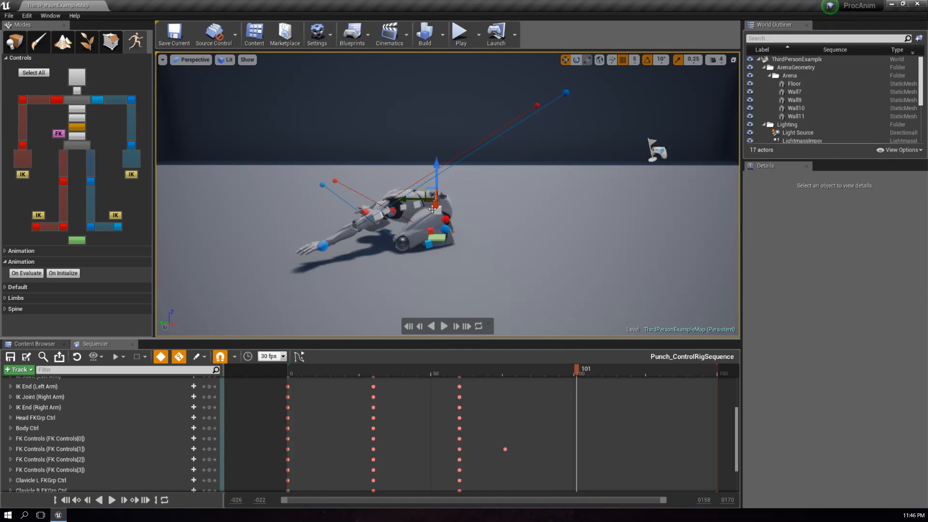
pyautogui.moveTo(432, 263); pyautogui.dragTo(402, 259, button='right')
pyautogui.moveTo(421, 190); pyautogui.dragTo(422, 227, button='right')
pyautogui.scroll(-7, 421, 190)
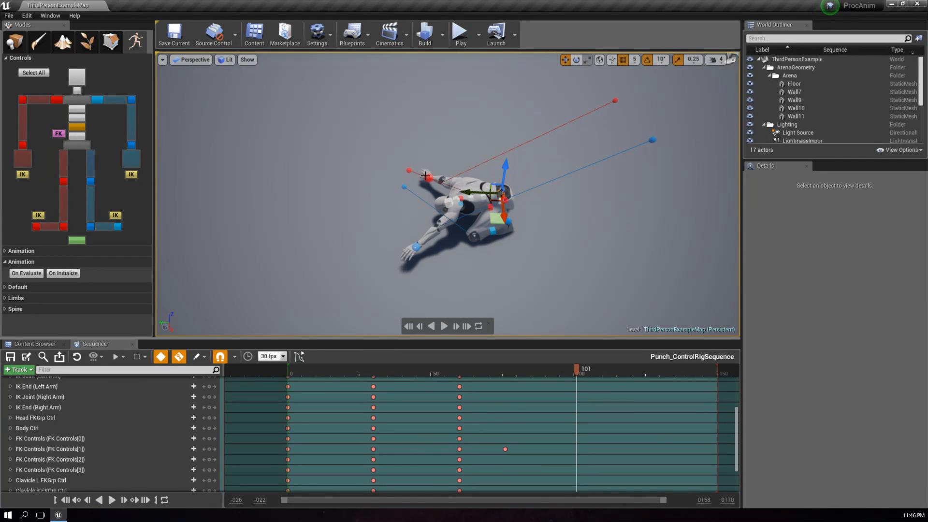
pyautogui.click(426, 175)
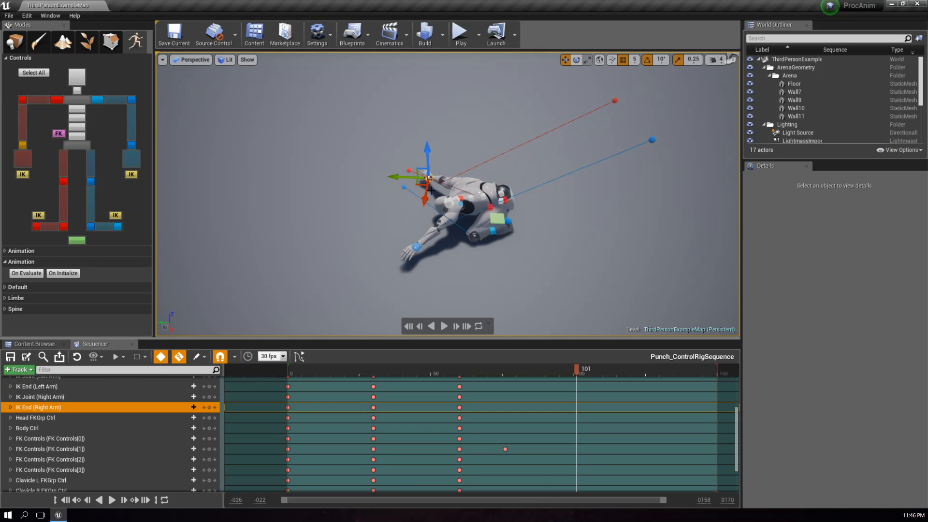
pyautogui.moveTo(422, 201); pyautogui.dragTo(420, 211)
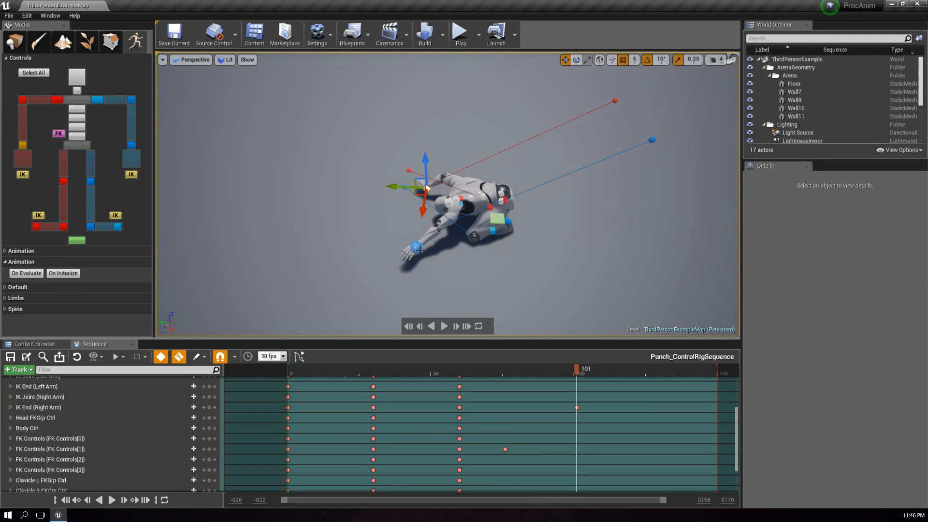
pyautogui.click(418, 250)
pyautogui.moveTo(414, 264); pyautogui.dragTo(419, 254)
pyautogui.keyDown('alt'); pyautogui.moveTo(420, 253); pyautogui.dragTo(566, 253); pyautogui.keyUp('alt')
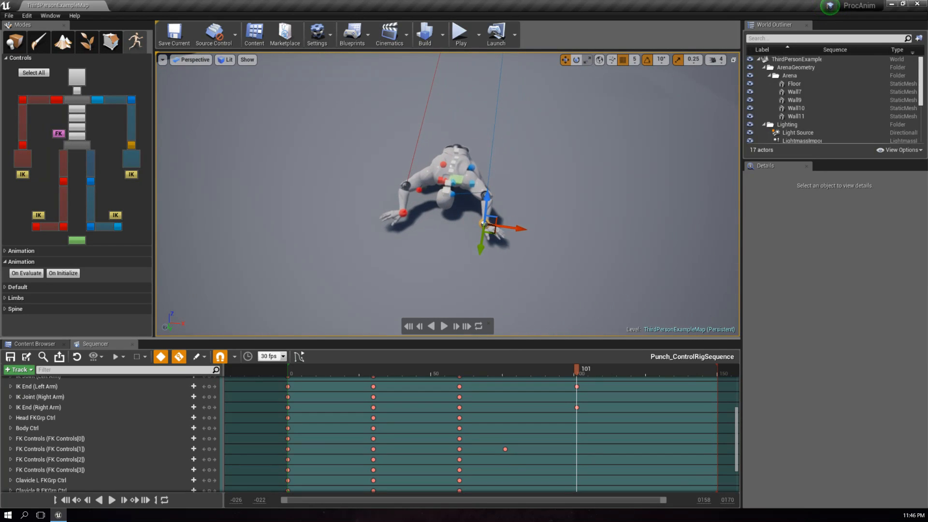
# - Scrub the timeline from frame 101 back to before frame 0 to review the animated motion
pyautogui.keyDown('alt'); pyautogui.moveTo(419, 254); pyautogui.dragTo(464, 254, button='right'); pyautogui.keyUp('alt')
pyautogui.keyDown('alt'); pyautogui.moveTo(420, 254); pyautogui.dragTo(430, 232); pyautogui.keyUp('alt')
pyautogui.scroll(-5, 420, 253)
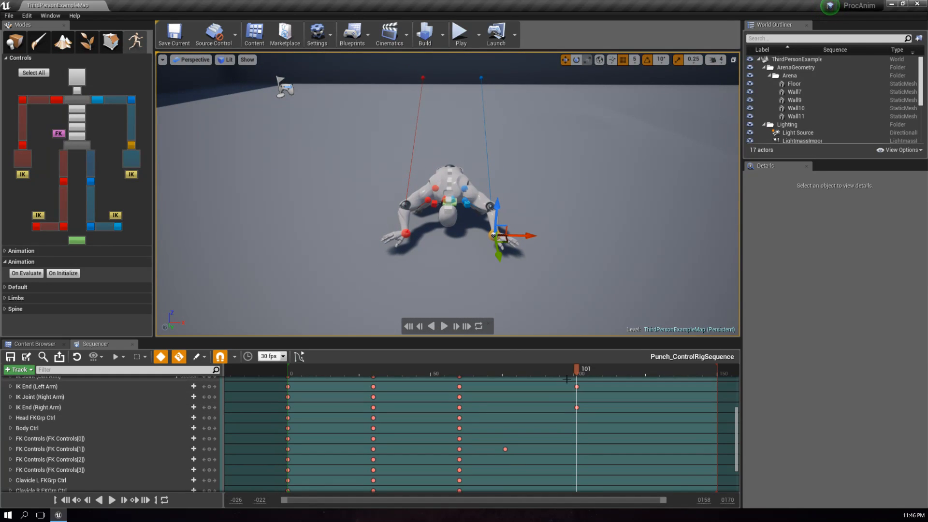
pyautogui.moveTo(577, 371); pyautogui.dragTo(242, 388)
pyautogui.moveTo(439, 245); pyautogui.dragTo(517, 222, button='right')
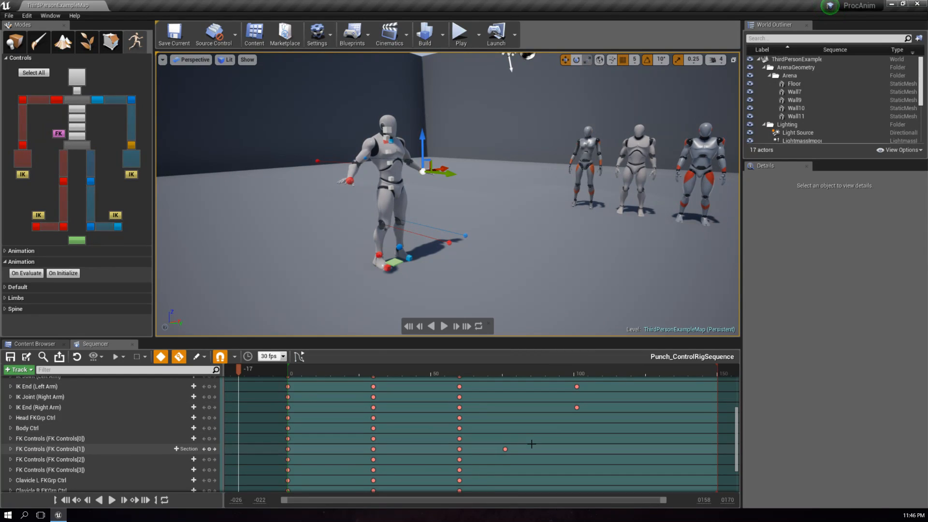
pyautogui.moveTo(398, 272); pyautogui.dragTo(375, 272, button='right')
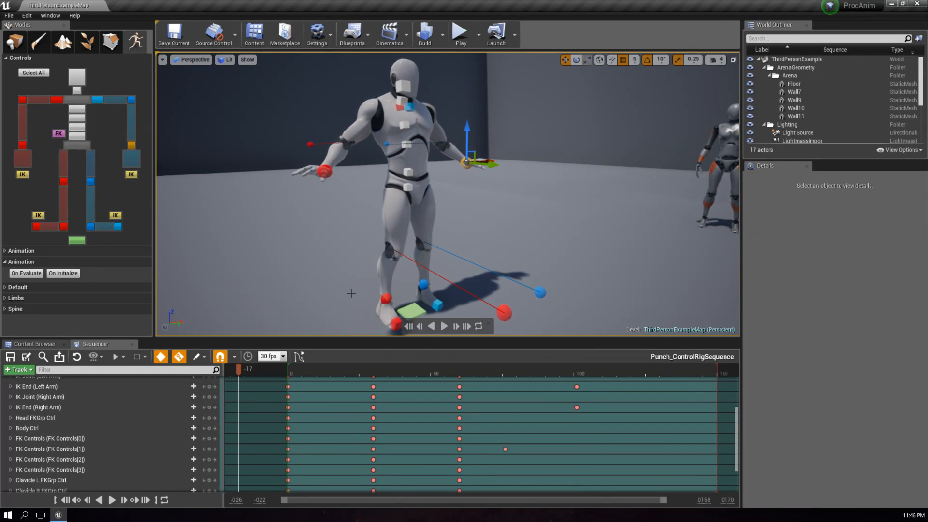
# - Start converting the control rig sequence to an animation, with SK_Mannequin as the skeletal mesh
pyautogui.scroll(3, 121, 426)
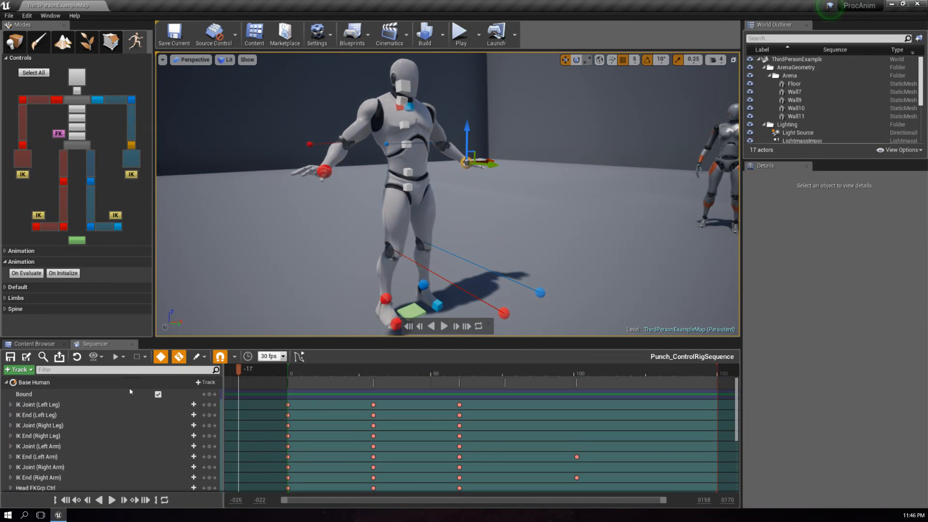
pyautogui.click(60, 357)
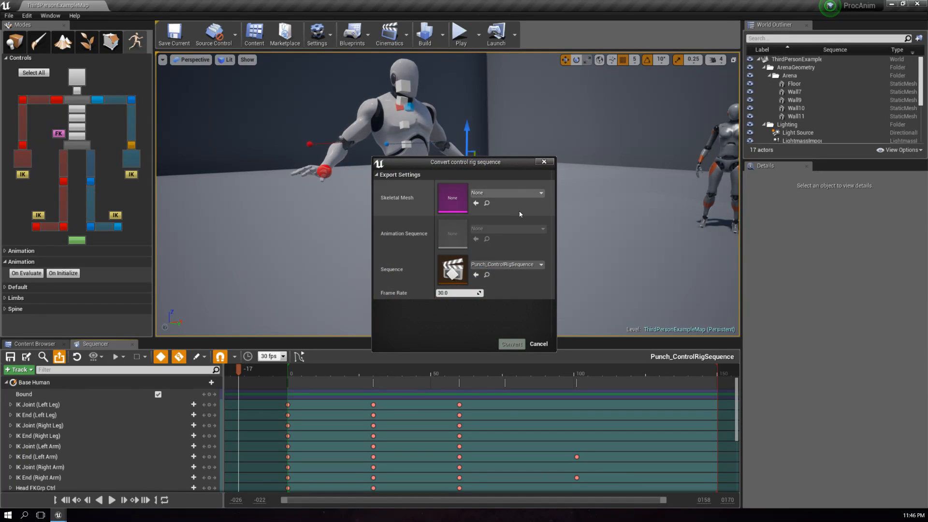
pyautogui.click(532, 192)
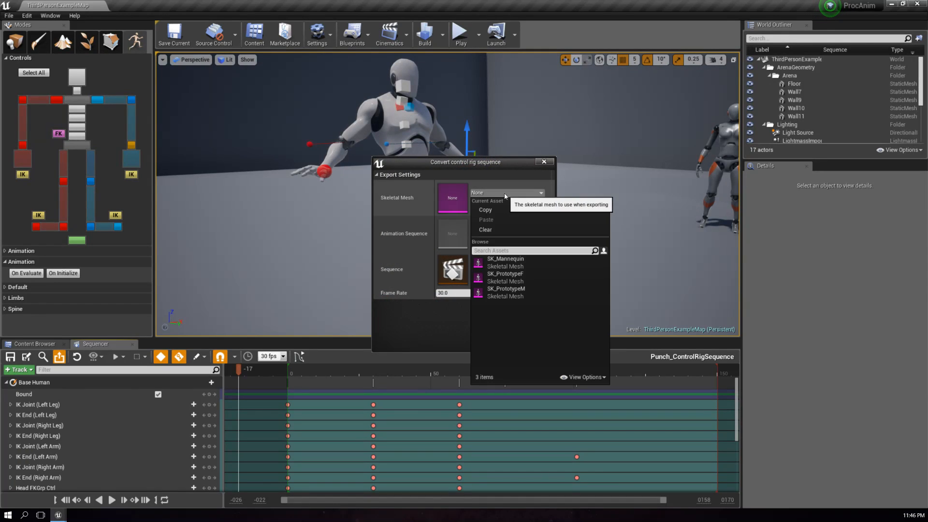
pyautogui.click(519, 268)
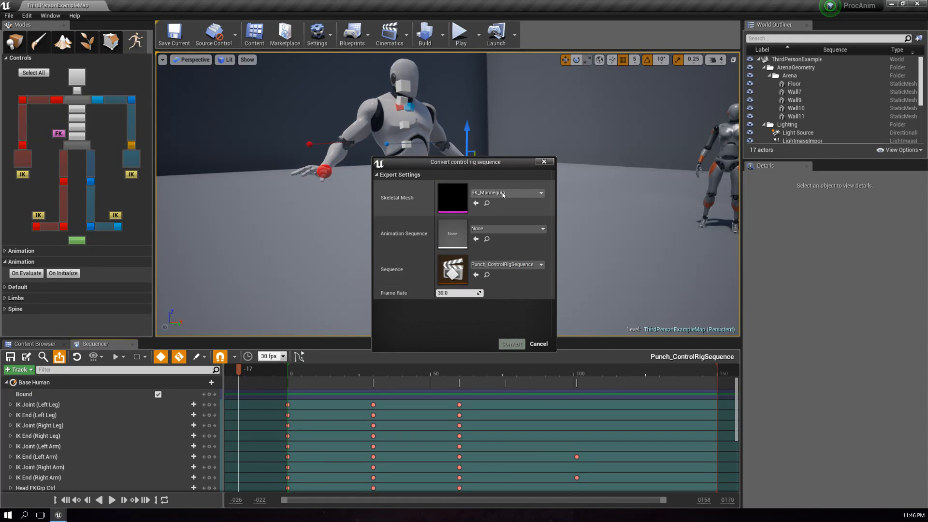
# - Create the target animation sequence NewAnimSequence in Mannequin/Animations and convert Punch_ControlRigSequence into it
pyautogui.click(491, 231)
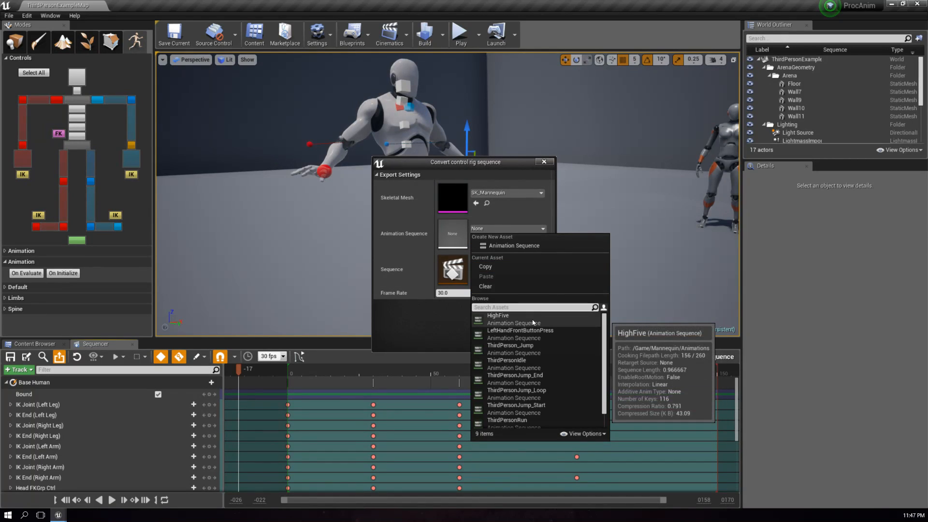
pyautogui.click(514, 245)
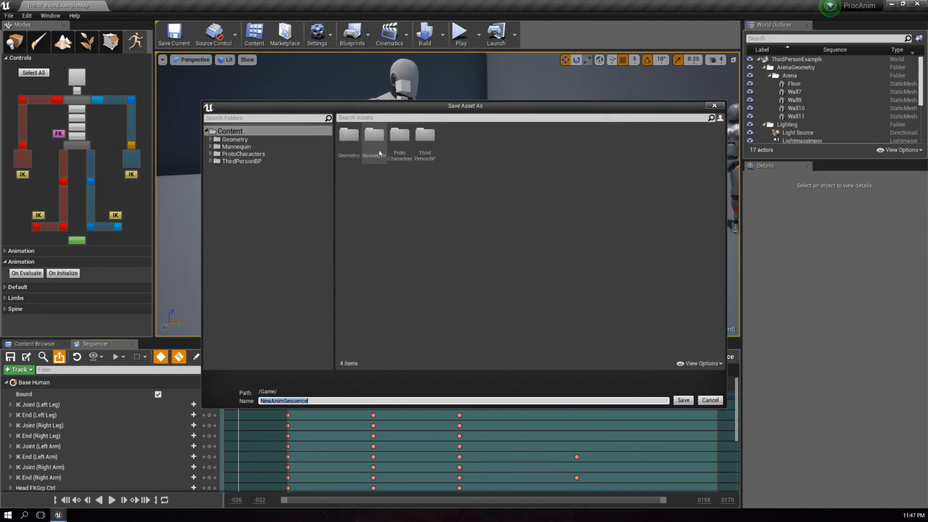
pyautogui.doubleClick(376, 141)
pyautogui.doubleClick(345, 149)
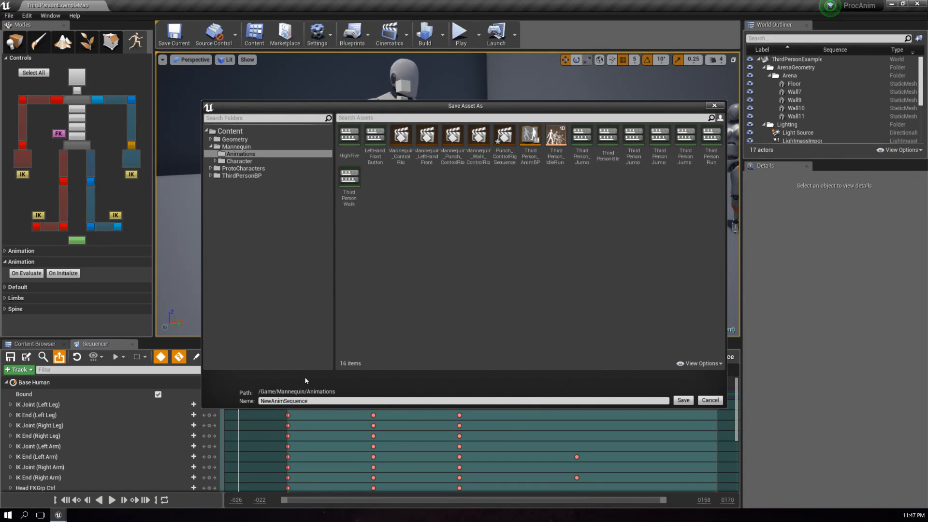
pyautogui.click(682, 400)
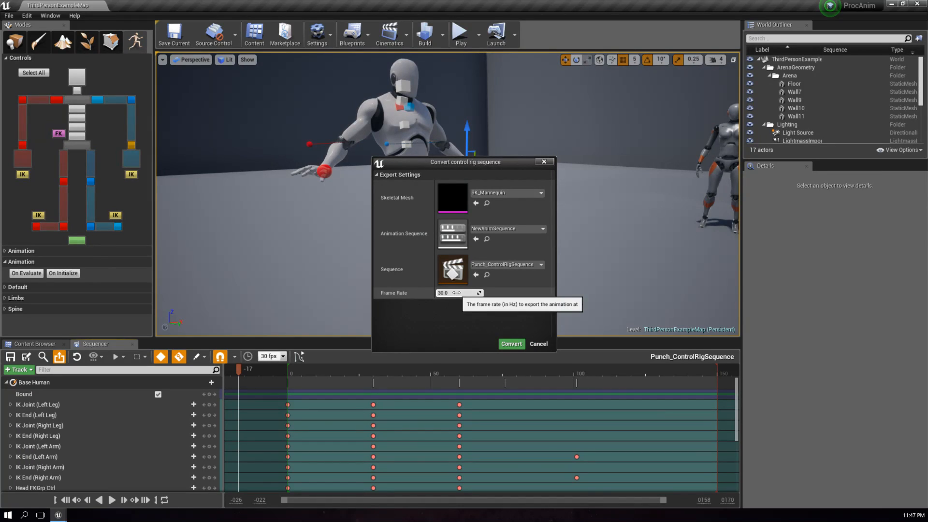
pyautogui.click(512, 345)
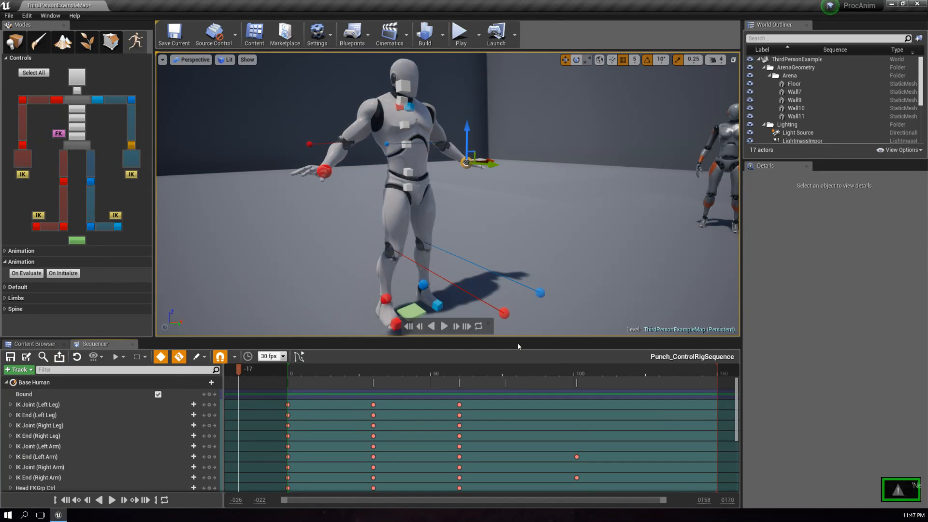
pyautogui.moveTo(488, 271); pyautogui.dragTo(582, 256, button='right')
pyautogui.moveTo(431, 193); pyautogui.dragTo(443, 209, button='right')
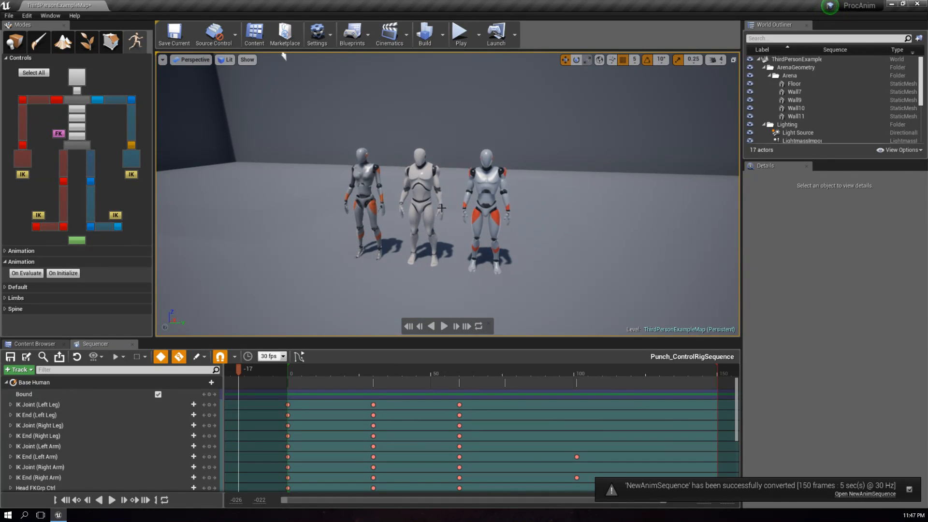
# - Assign NewAnimSequence as the animation to play on SK_Mannequin2, SK_PrototypeM and SK_PrototypeF together
pyautogui.click(435, 187)
pyautogui.keyDown('ctrl'); pyautogui.click(488, 192); pyautogui.keyUp('ctrl')
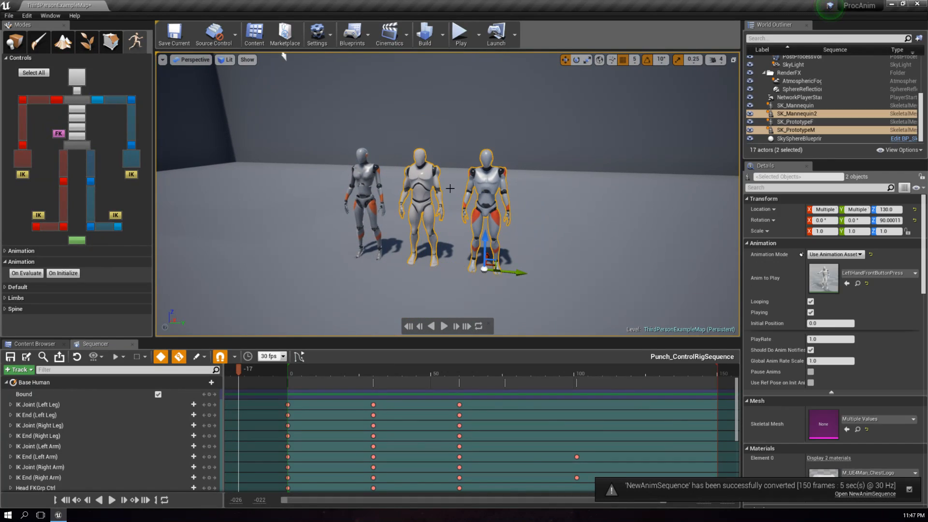
pyautogui.keyDown('ctrl'); pyautogui.click(366, 174); pyautogui.keyUp('ctrl')
pyautogui.click(877, 273)
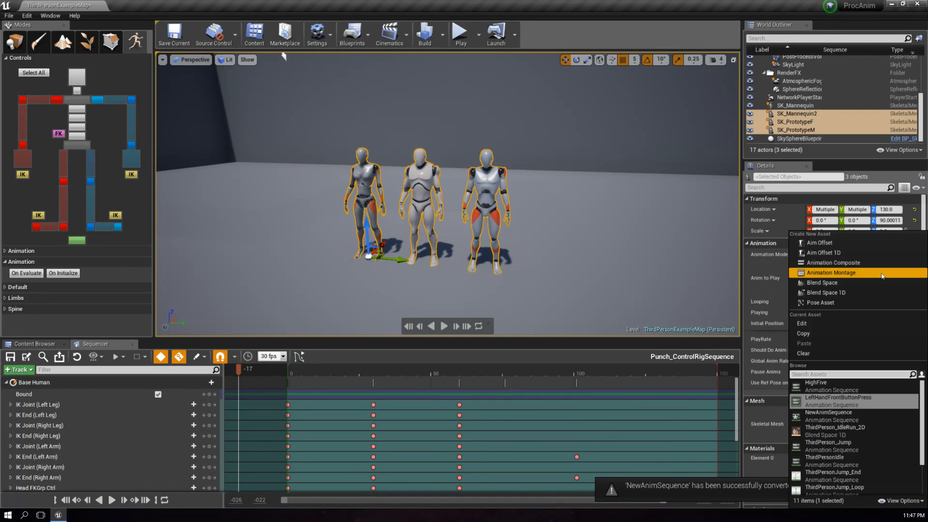
pyautogui.click(828, 421)
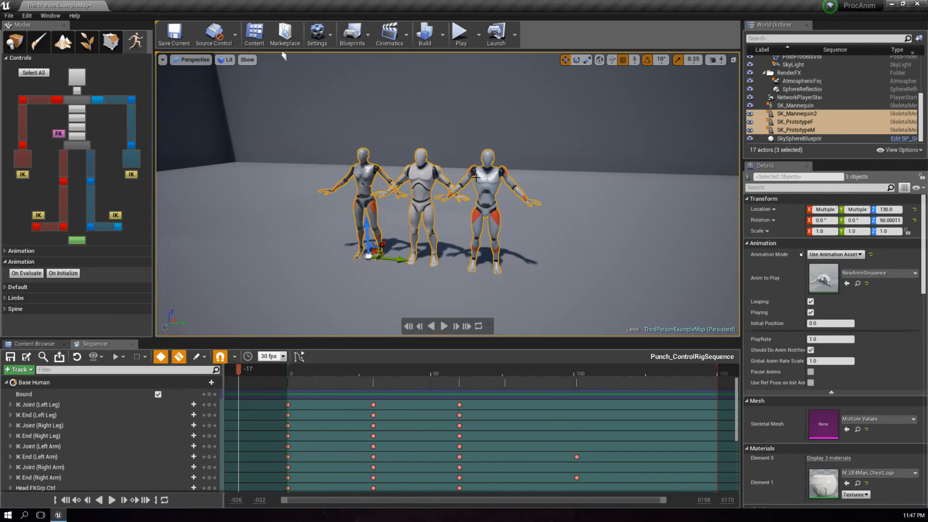
# - Set SK_PrototypeM's animation to play back to LeftHandFrontButtonPress and save the level
pyautogui.click(476, 177)
pyautogui.click(878, 330)
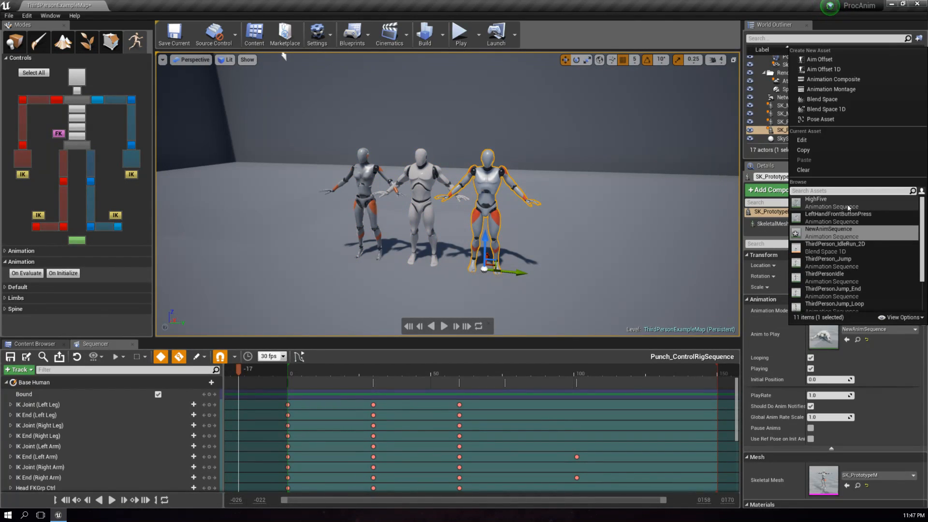
pyautogui.click(839, 217)
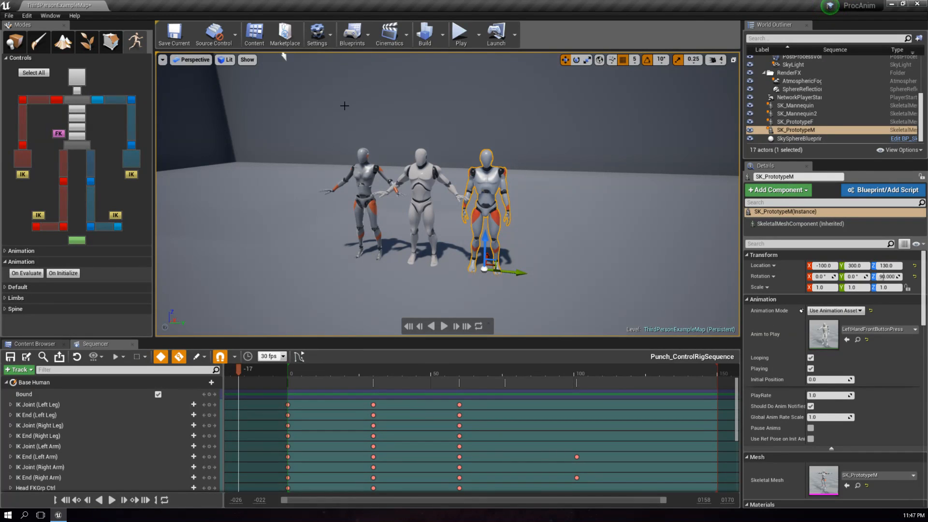
pyautogui.click(174, 34)
# - Play the level and run the character around the three mannequins to watch their animations, then end the play session
pyautogui.click(460, 33)
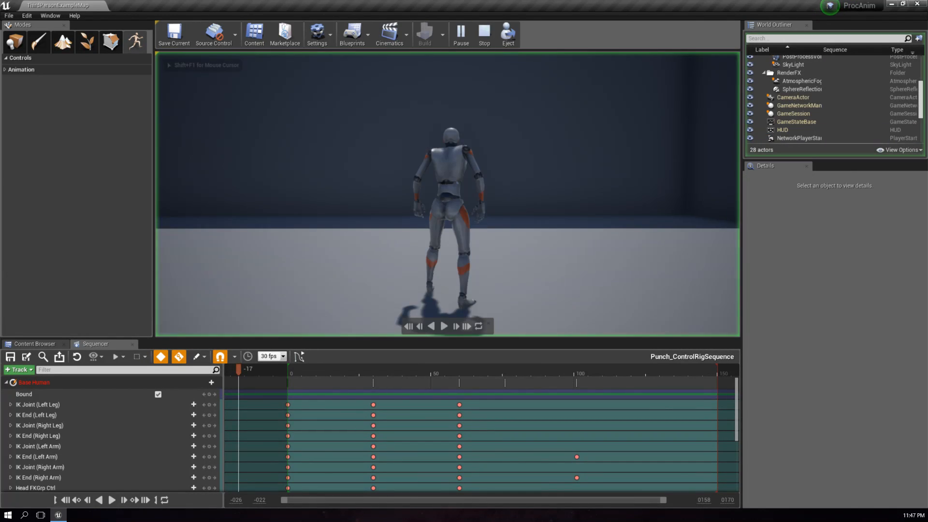
pyautogui.press('w')
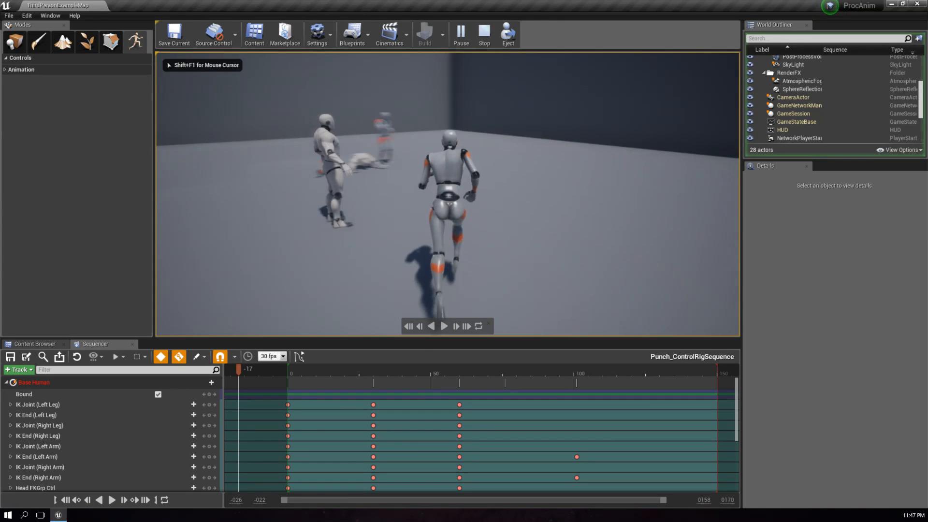
pyautogui.press('s')
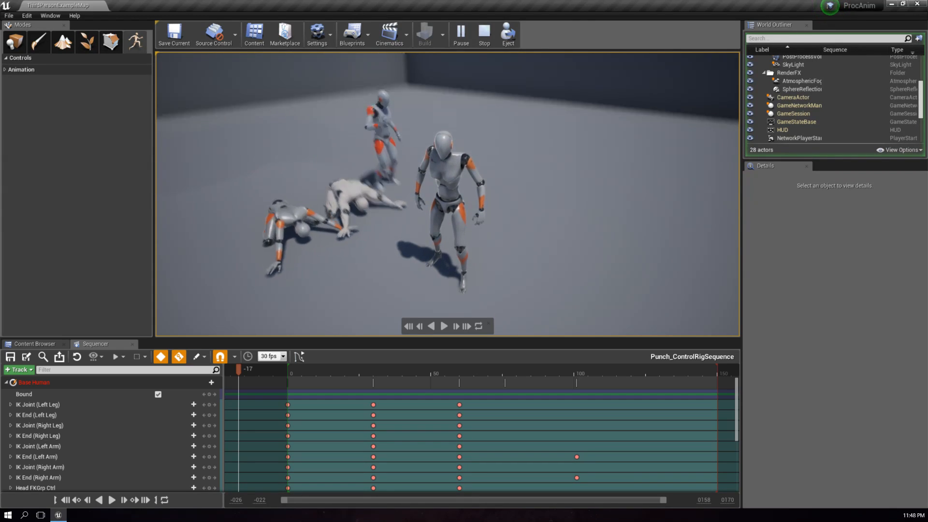
pyautogui.press('Escape')
# - Reveal the control rig's Animation settings and look through the sequence, actor and display options
pyautogui.moveTo(307, 174); pyautogui.dragTo(244, 208, button='right')
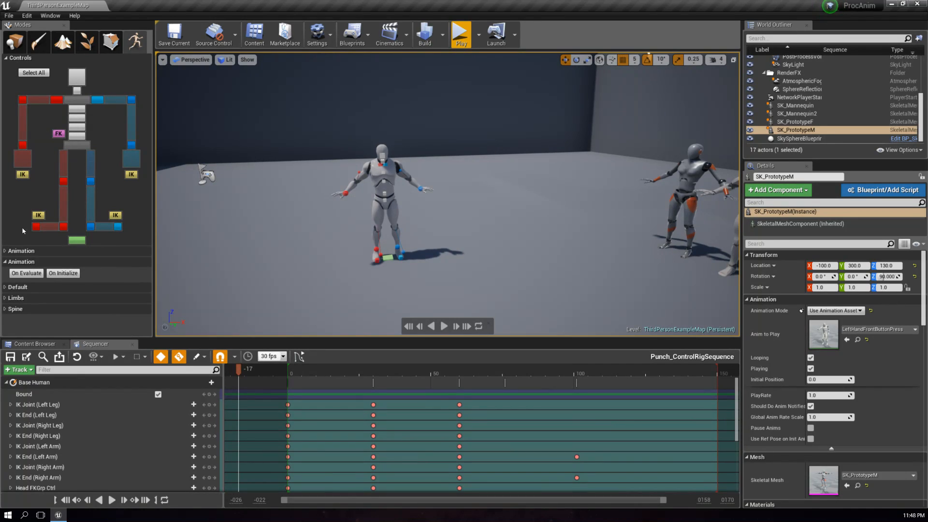
pyautogui.click(21, 250)
pyautogui.scroll(-2, 119, 239)
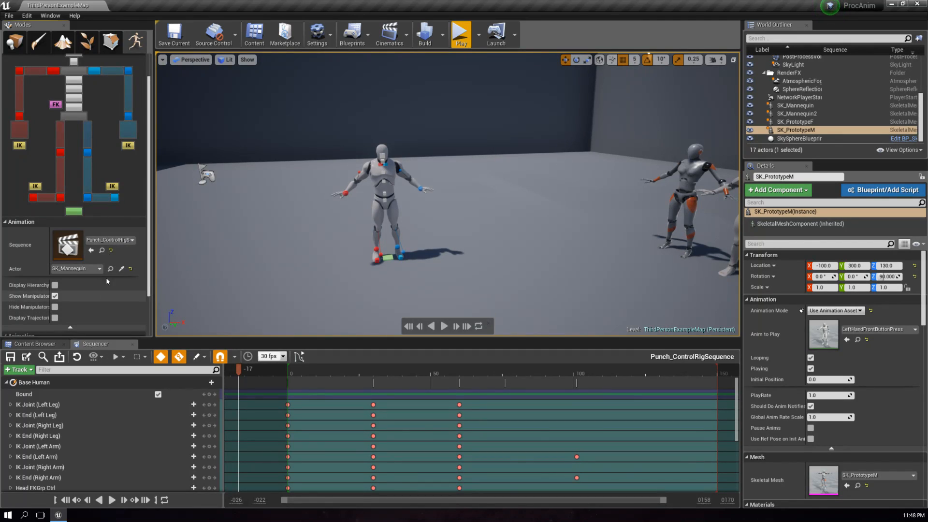
pyautogui.scroll(2, 119, 73)
pyautogui.scroll(-5, 88, 208)
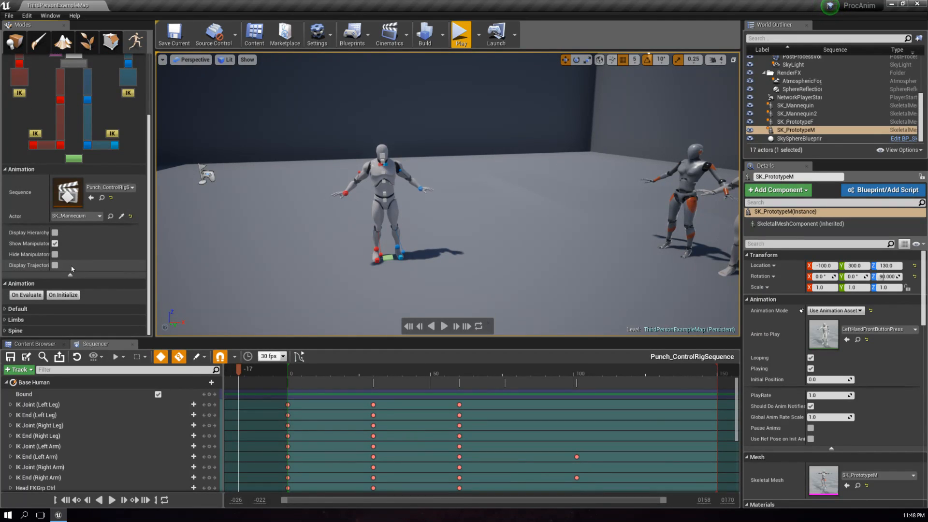
pyautogui.click(71, 274)
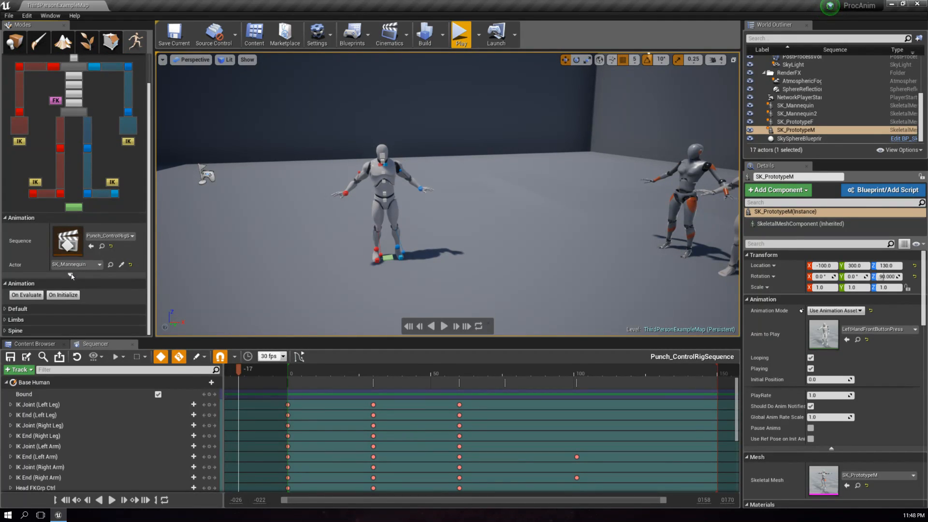
# - Close Punch_ControlRigSequence and create a new control rig sequence named NewControlRigSequence in the Content folder
pyautogui.click(132, 344)
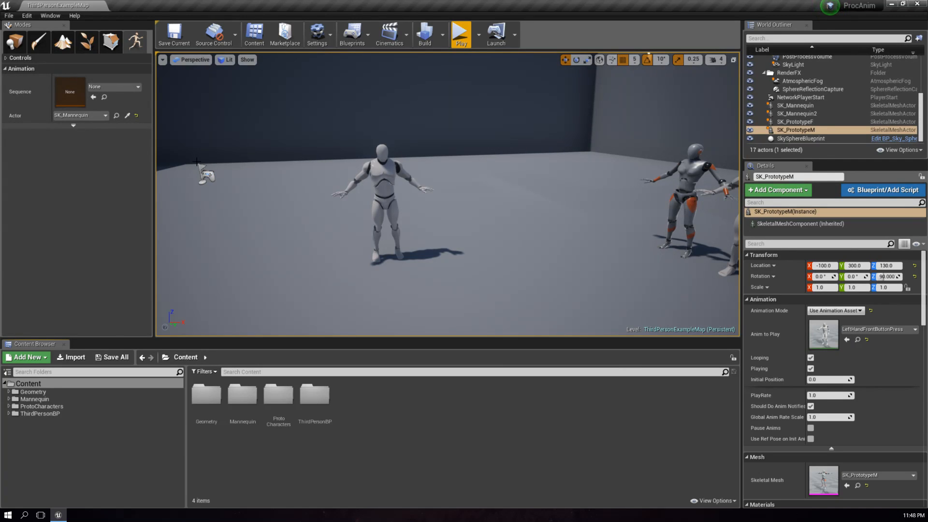
pyautogui.click(114, 86)
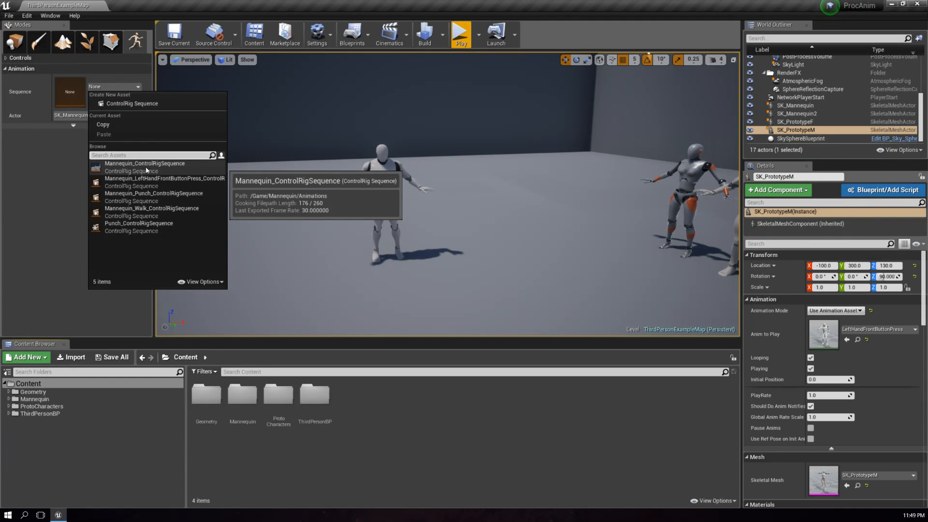
pyautogui.click(138, 104)
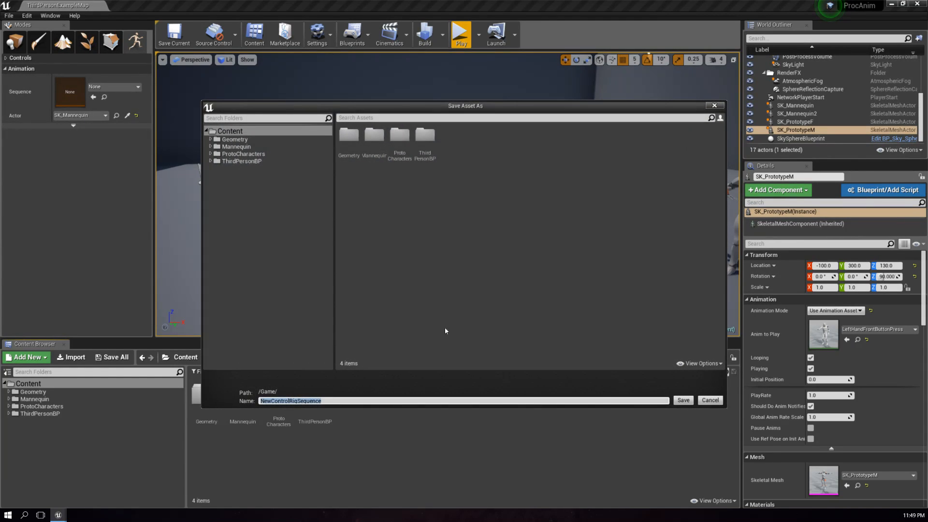
pyautogui.click(682, 400)
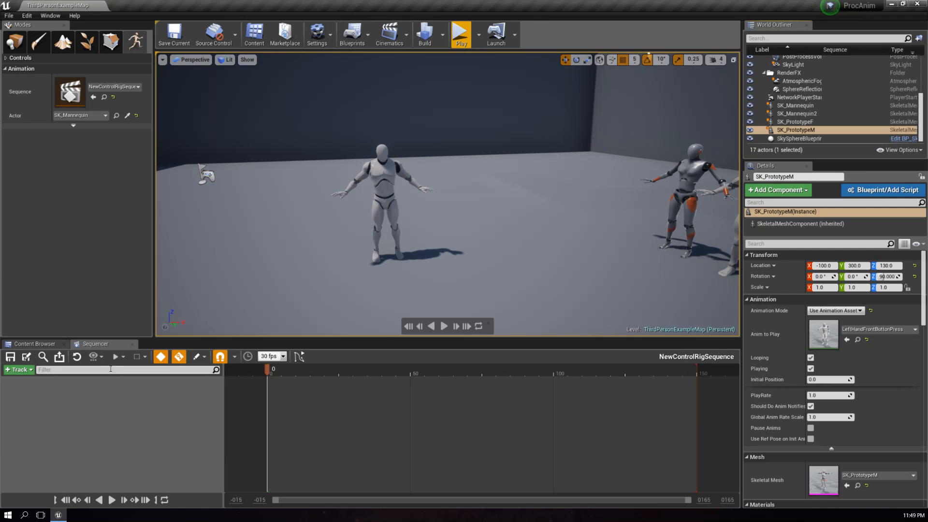
# - Try a BaseHuman control rig track in NewControlRigSequence and delete it
pyautogui.click(23, 370)
pyautogui.moveTo(48, 382)
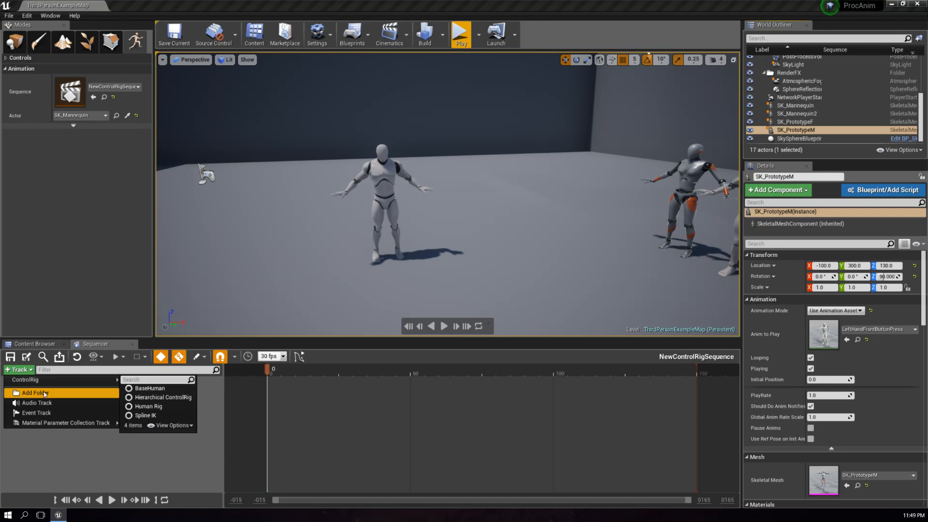
pyautogui.click(162, 385)
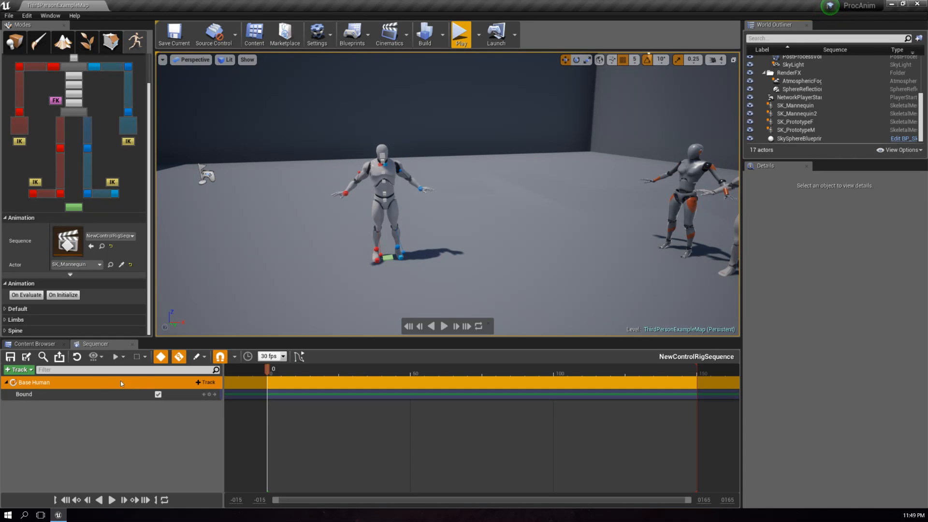
pyautogui.press('Delete')
# - Try a Hierarchical ControlRig track on the mannequin, inspect the mesh up close, and delete the track
pyautogui.click(19, 369)
pyautogui.moveTo(81, 384)
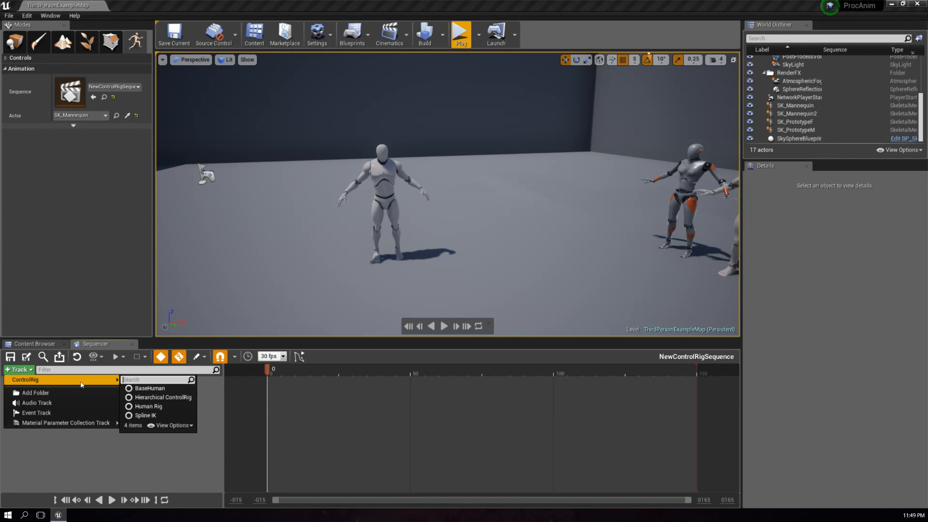
pyautogui.click(156, 409)
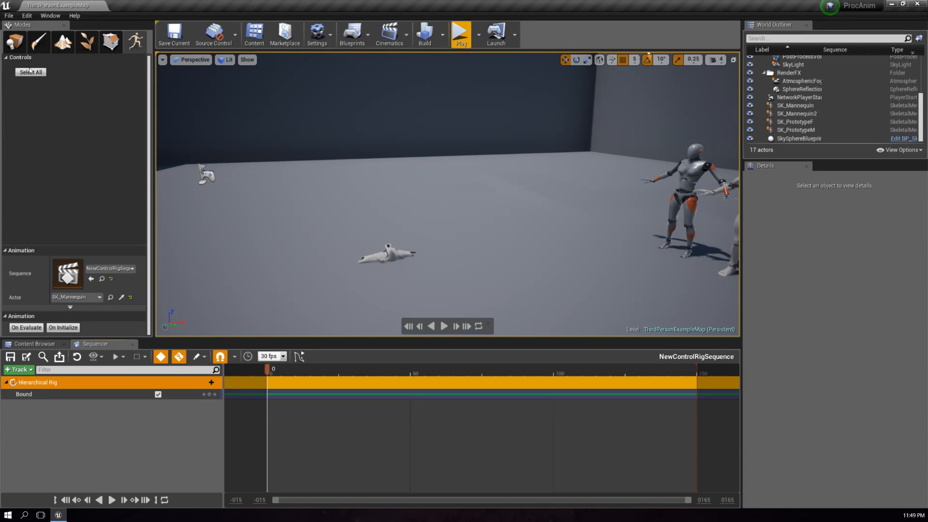
pyautogui.moveTo(475, 224); pyautogui.dragTo(464, 279, button='right')
pyautogui.press('w')
pyautogui.press('w')
pyautogui.press('s')
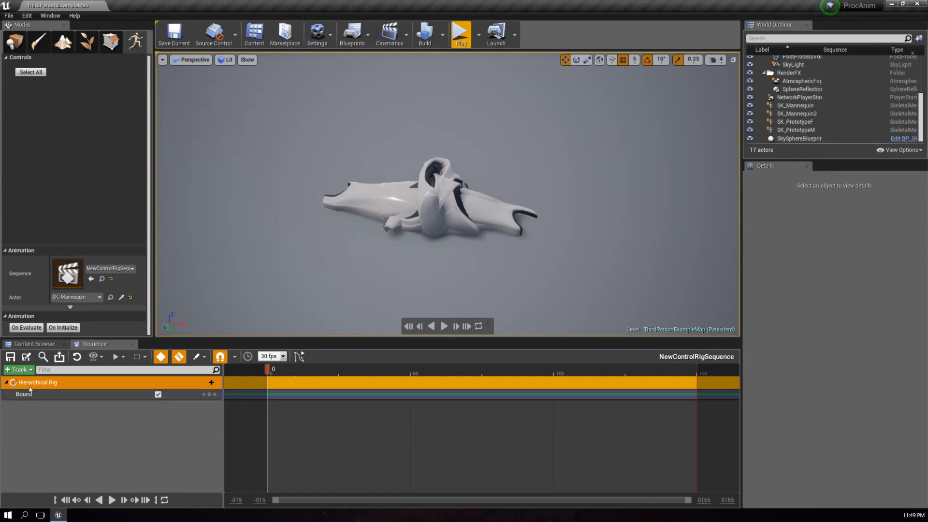
pyautogui.press('Delete')
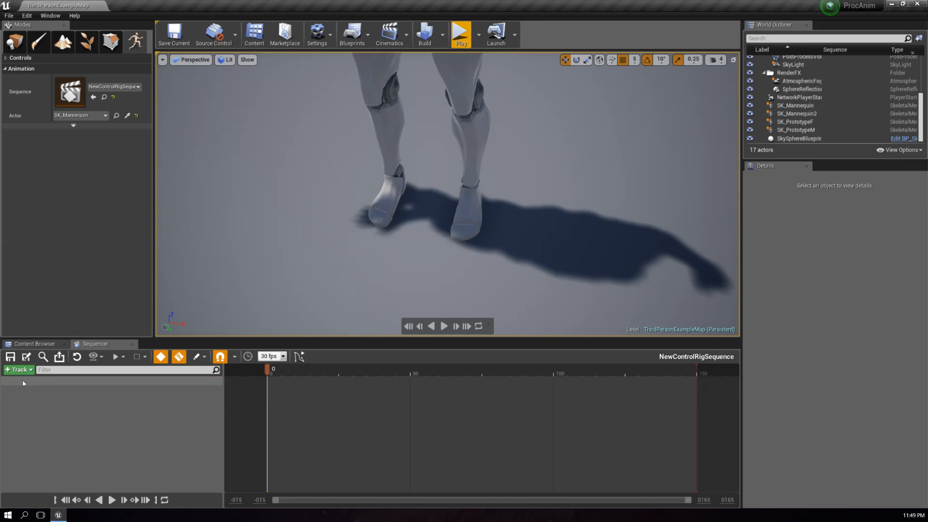
# - Try a Human Rig control rig track and toggle its spine between IK and FK
pyautogui.click(19, 370)
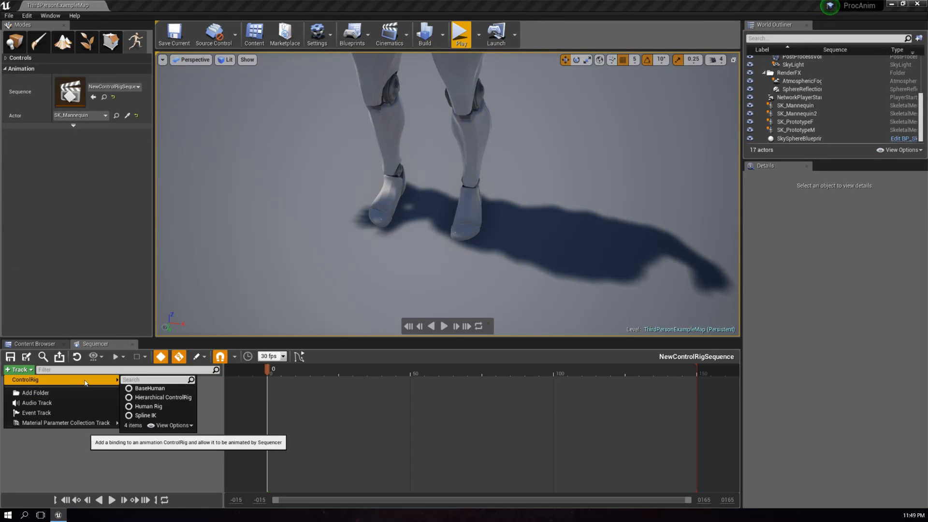
pyautogui.click(169, 406)
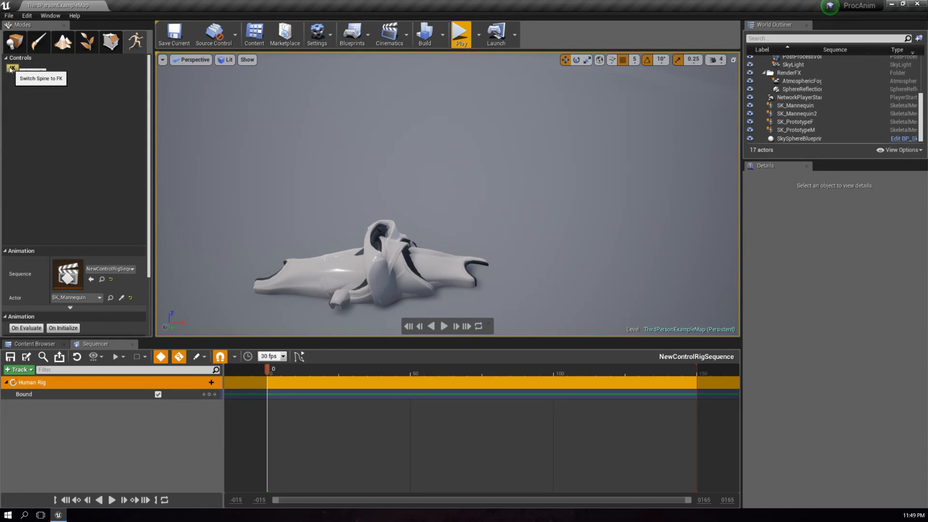
pyautogui.click(10, 68)
pyautogui.click(11, 69)
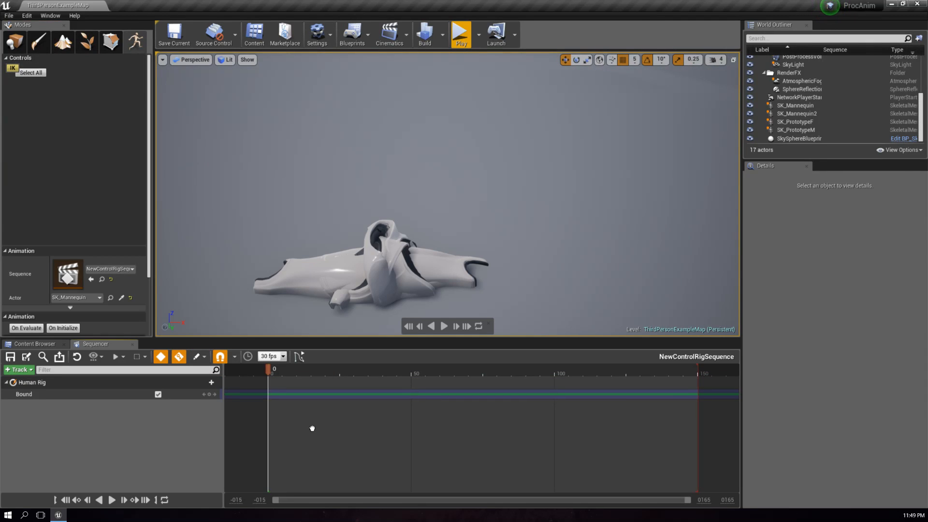
pyautogui.click(11, 69)
pyautogui.click(10, 58)
pyautogui.click(27, 57)
pyautogui.click(14, 69)
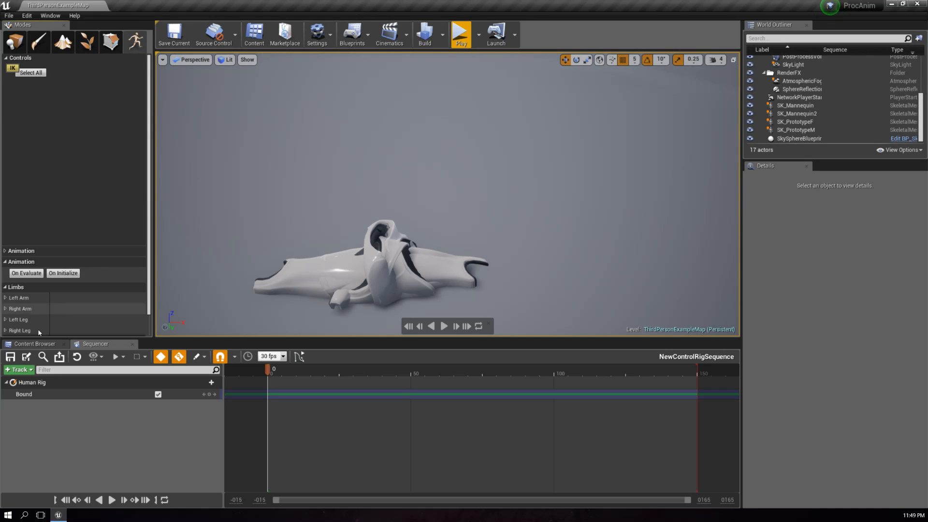
# - Check the available control rig sequences and remove the Human Rig track from NewControlRigSequence
pyautogui.click(42, 383)
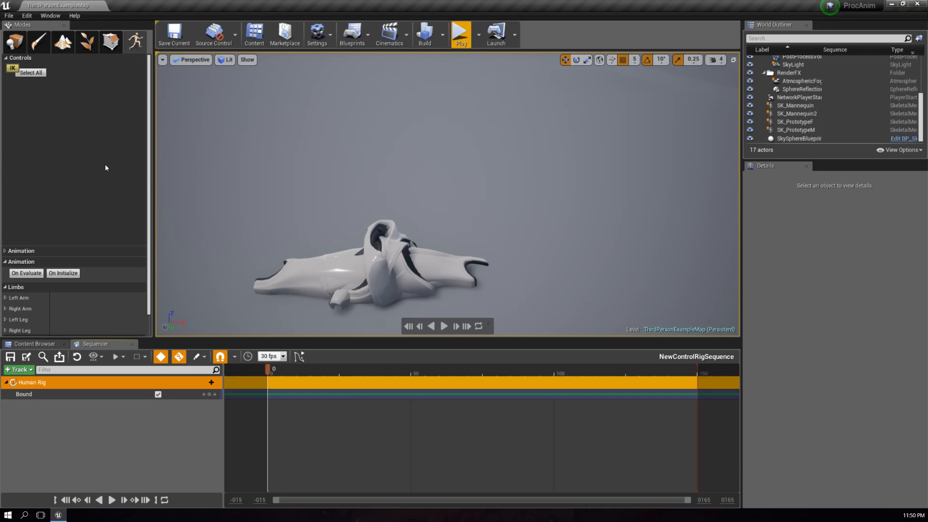
pyautogui.click(77, 251)
pyautogui.scroll(-1, 97, 266)
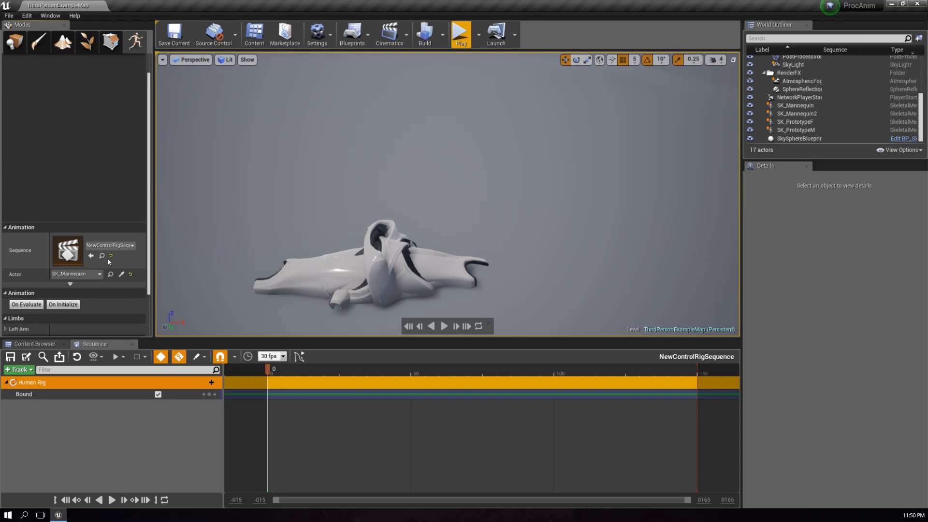
pyautogui.click(109, 245)
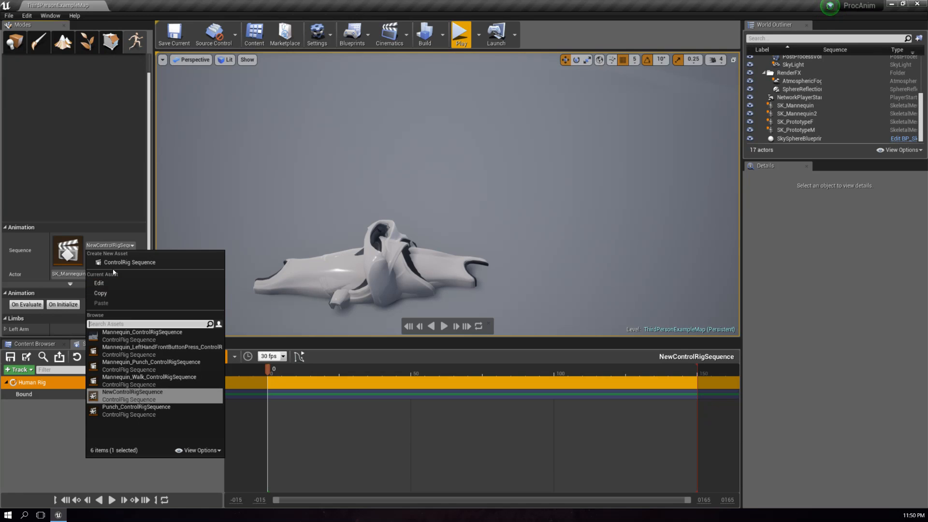
pyautogui.click(121, 410)
# - Add a BaseHuman control rig track to NewControlRigSequence for SK_Mannequin
pyautogui.click(18, 369)
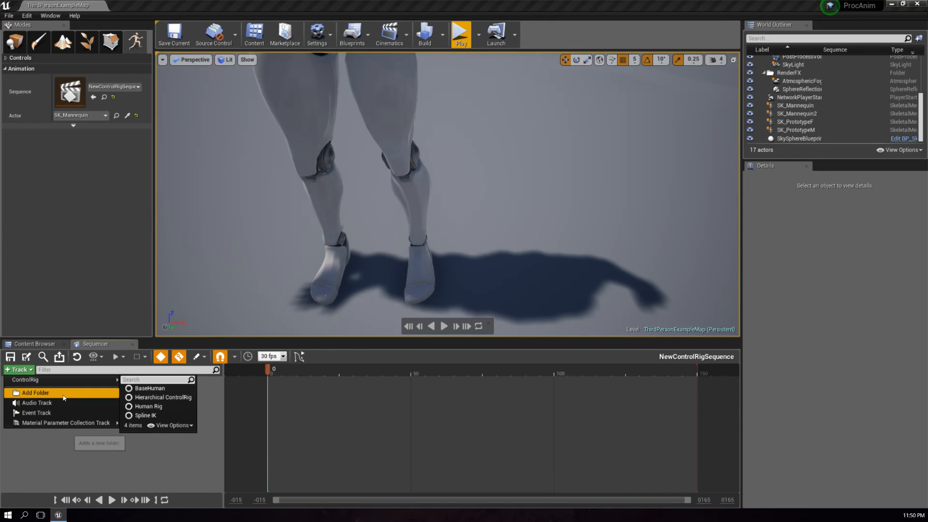
pyautogui.click(148, 388)
pyautogui.moveTo(425, 200); pyautogui.dragTo(494, 160, button='right')
# - Play the level again, move the character around the animated mannequins, then end play and view the whole group
pyautogui.click(461, 34)
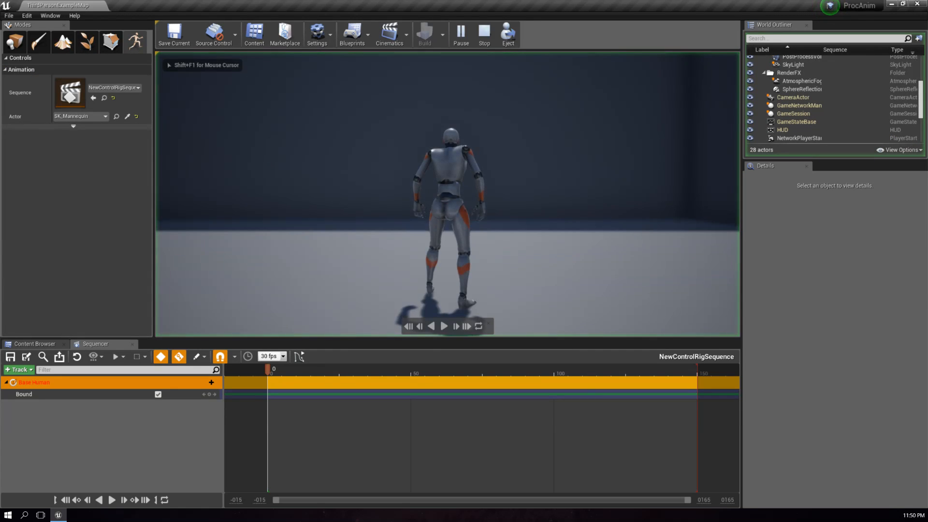
pyautogui.press('w')
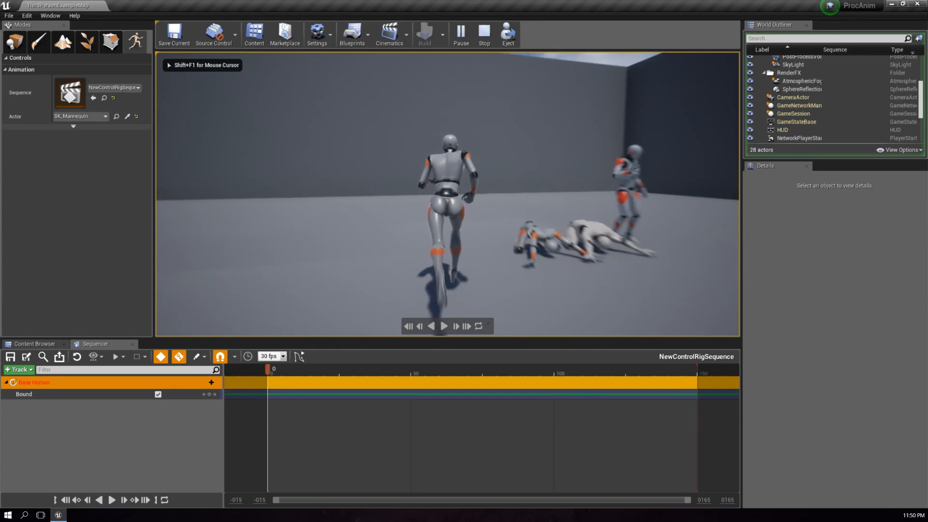
pyautogui.press('d')
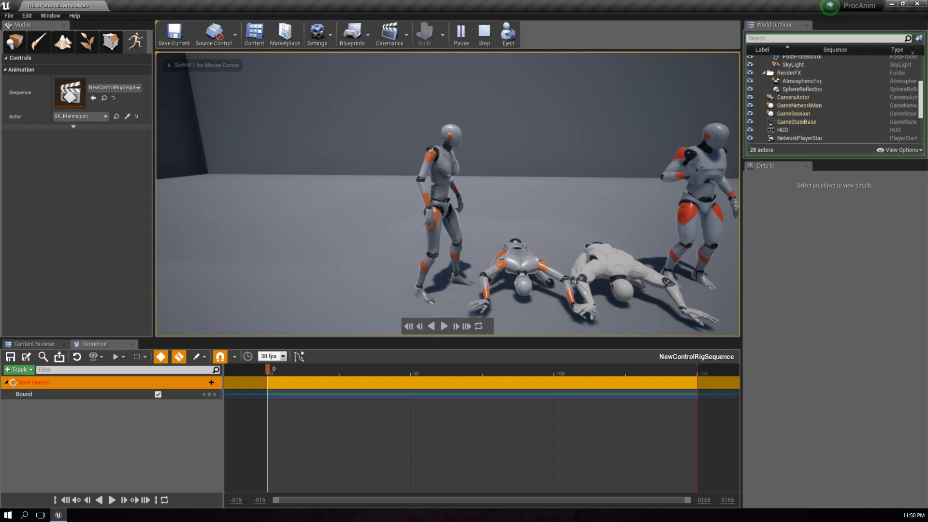
pyautogui.press('d')
pyautogui.press('space')
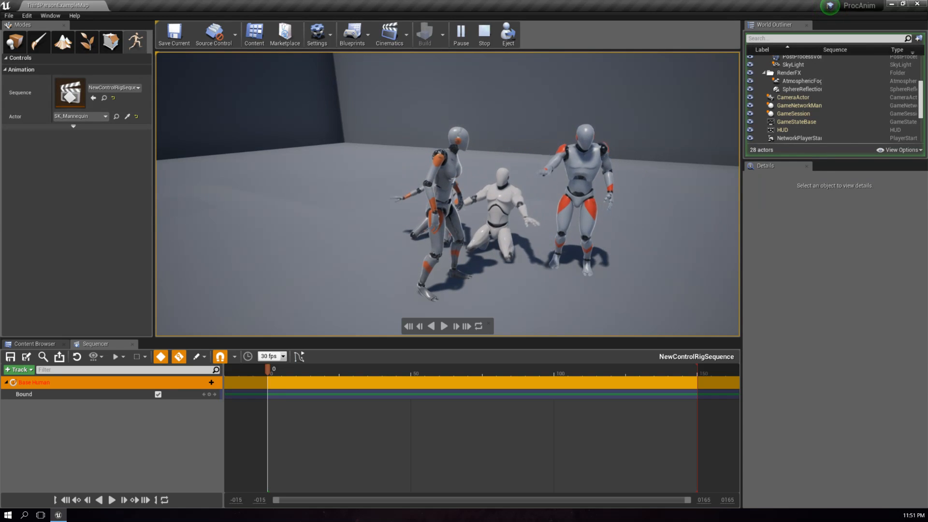
pyautogui.press('w')
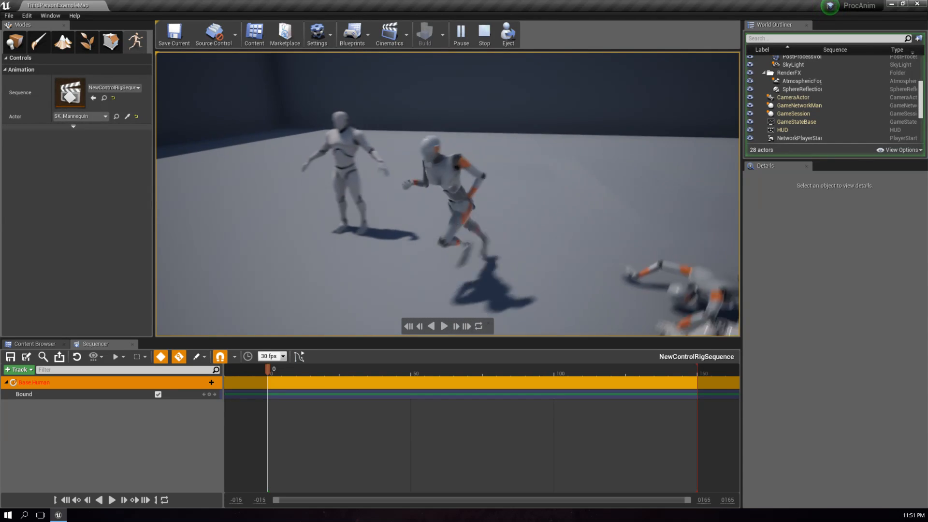
pyautogui.press('Escape')
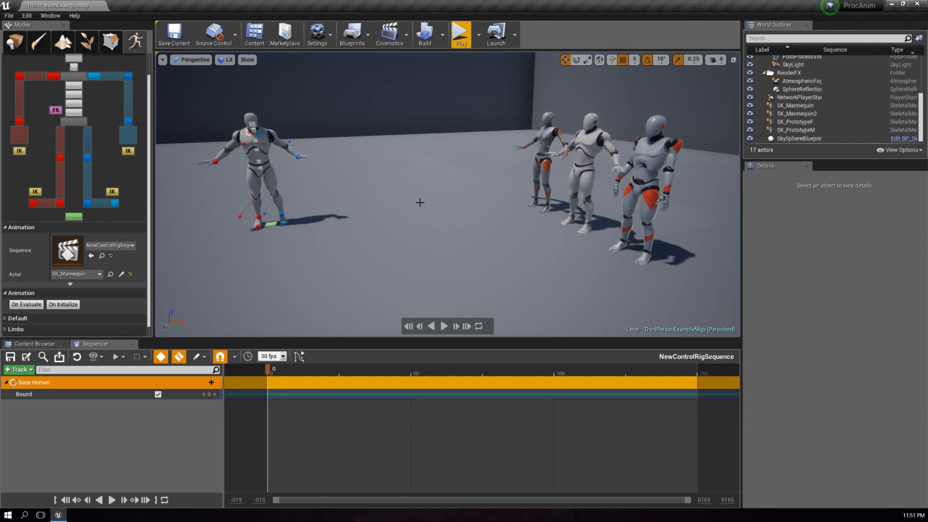
pyautogui.press('s')
pyautogui.moveTo(347, 153); pyautogui.dragTo(338, 113, button='right')
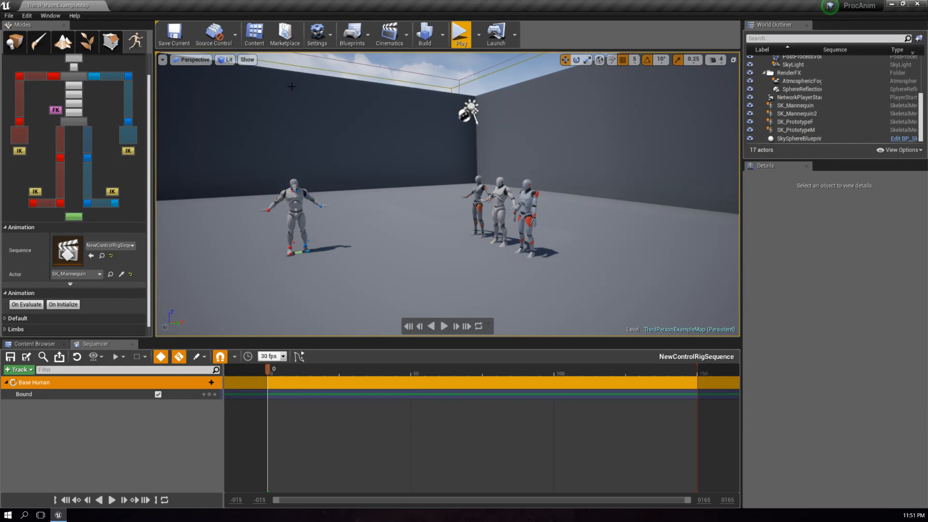